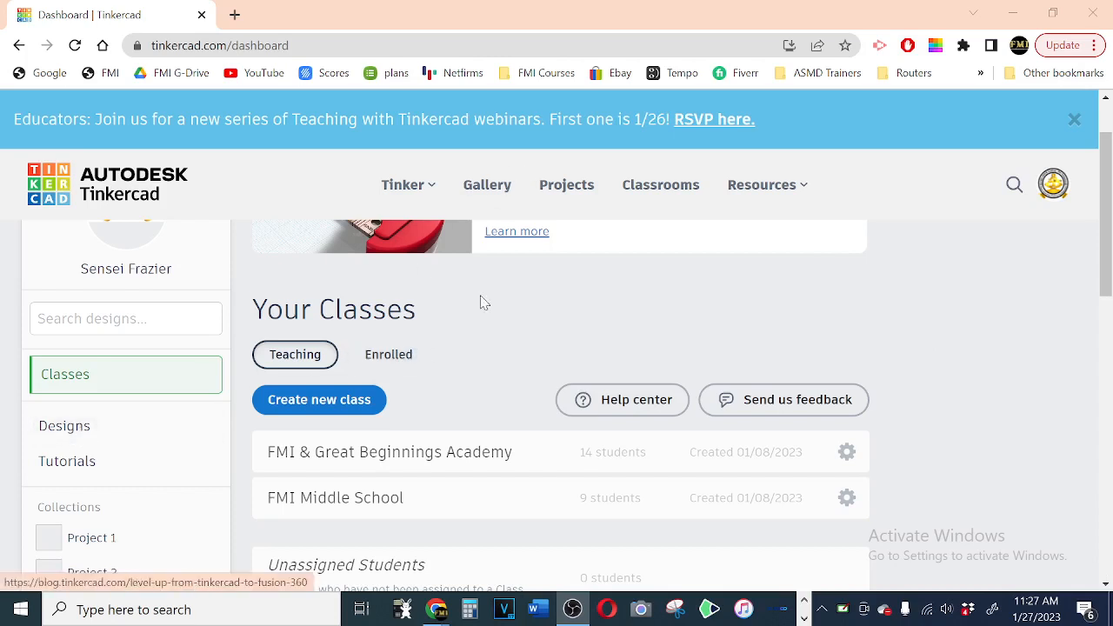
Step: Open the 3D design "Adjustable Table Stand Project part 1" for editing from the designs collection
click(49, 426)
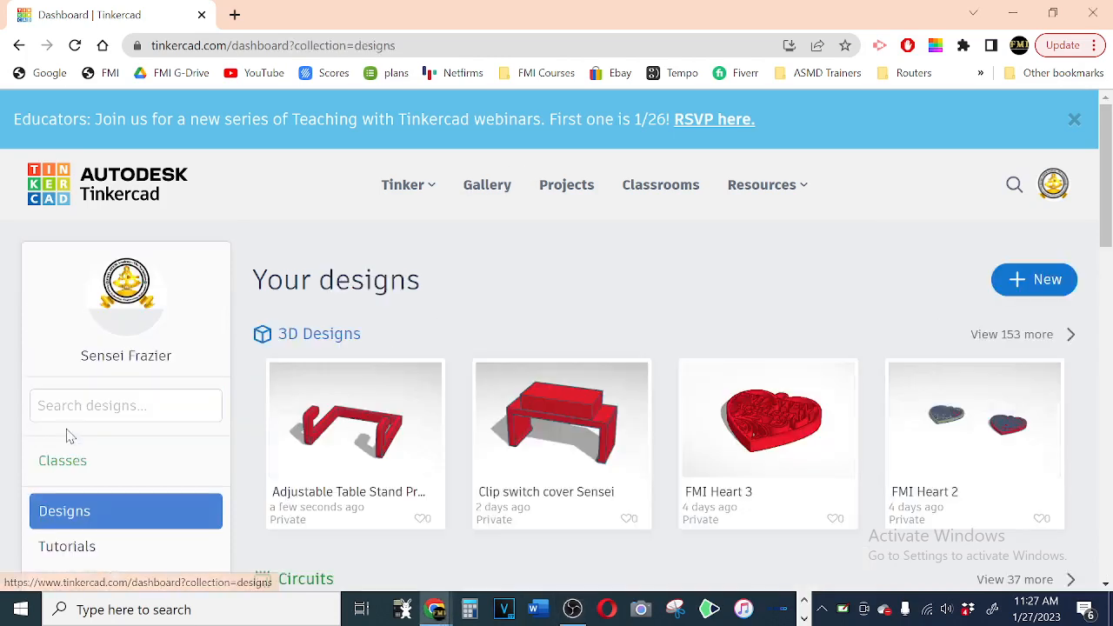
click(310, 339)
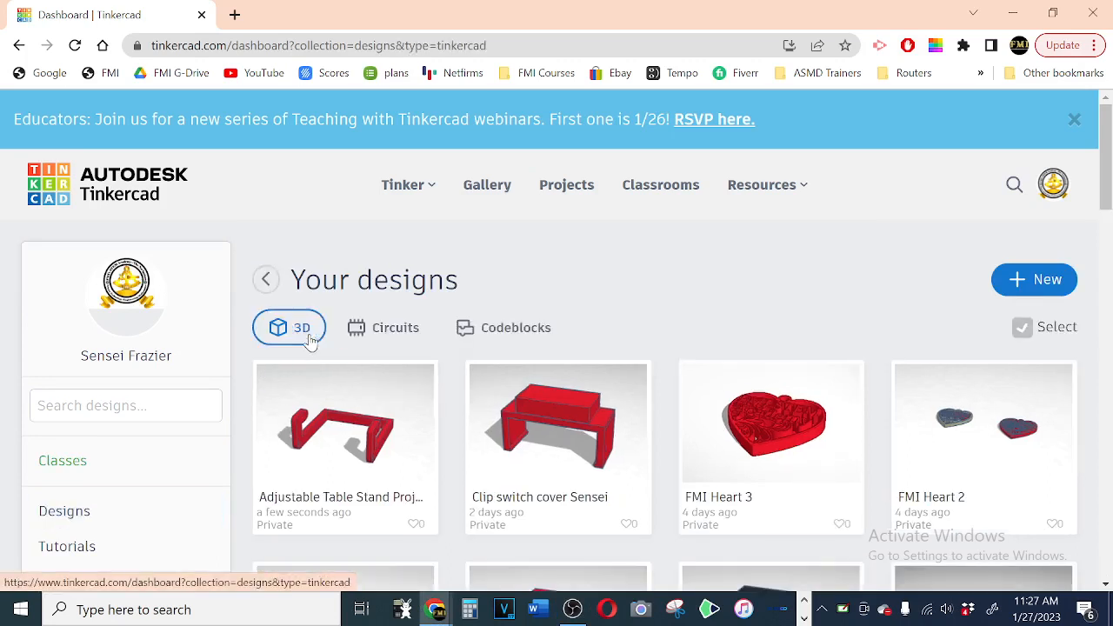
mouse_move(391, 428)
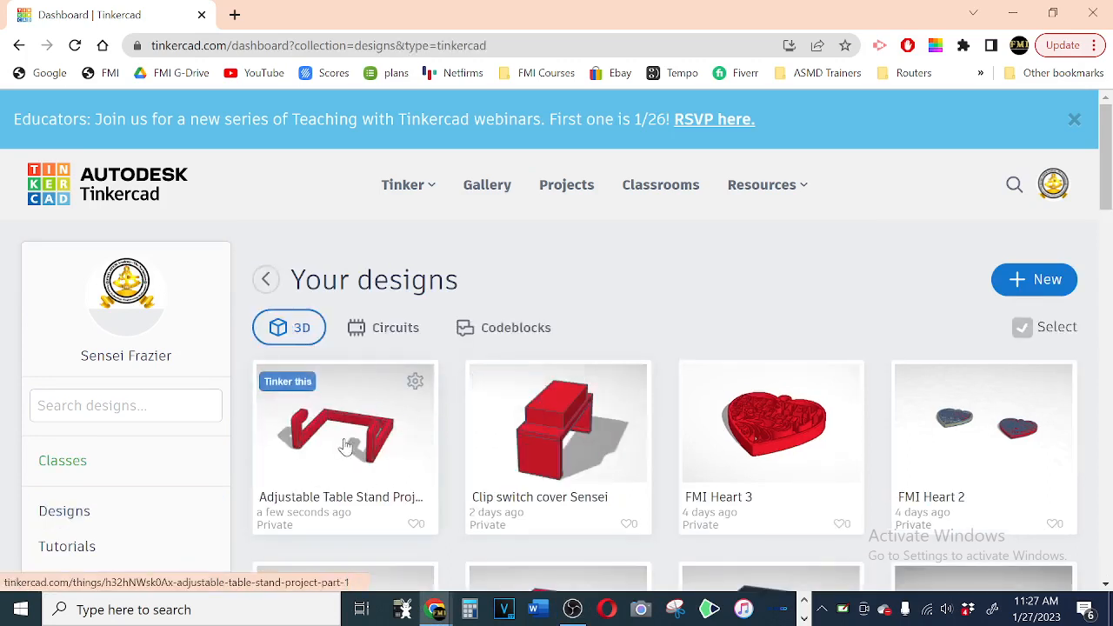
click(349, 446)
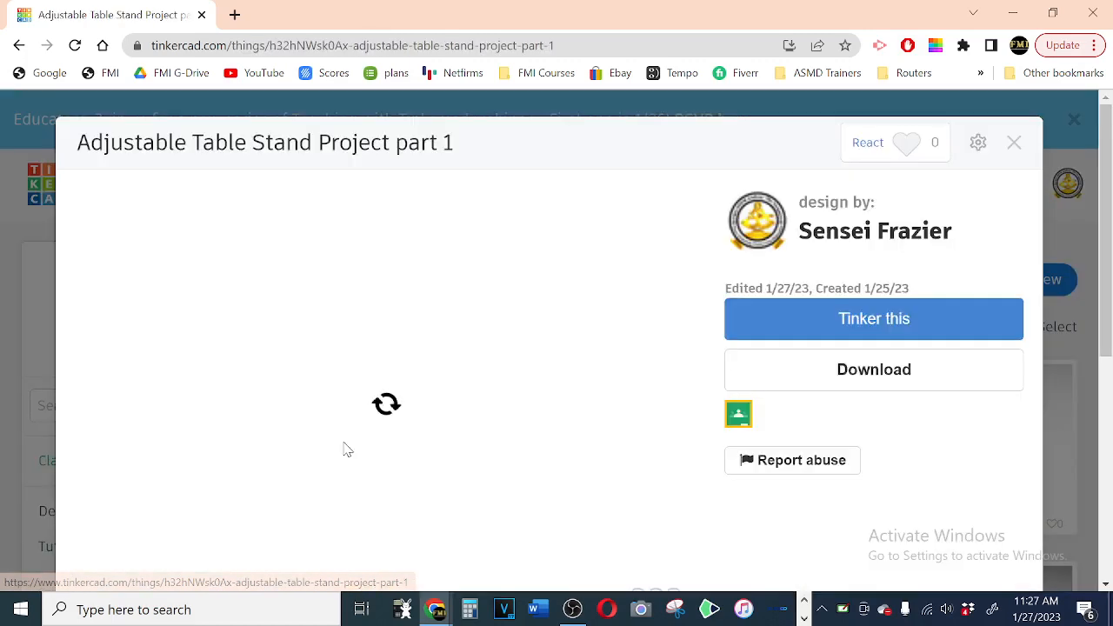
click(882, 328)
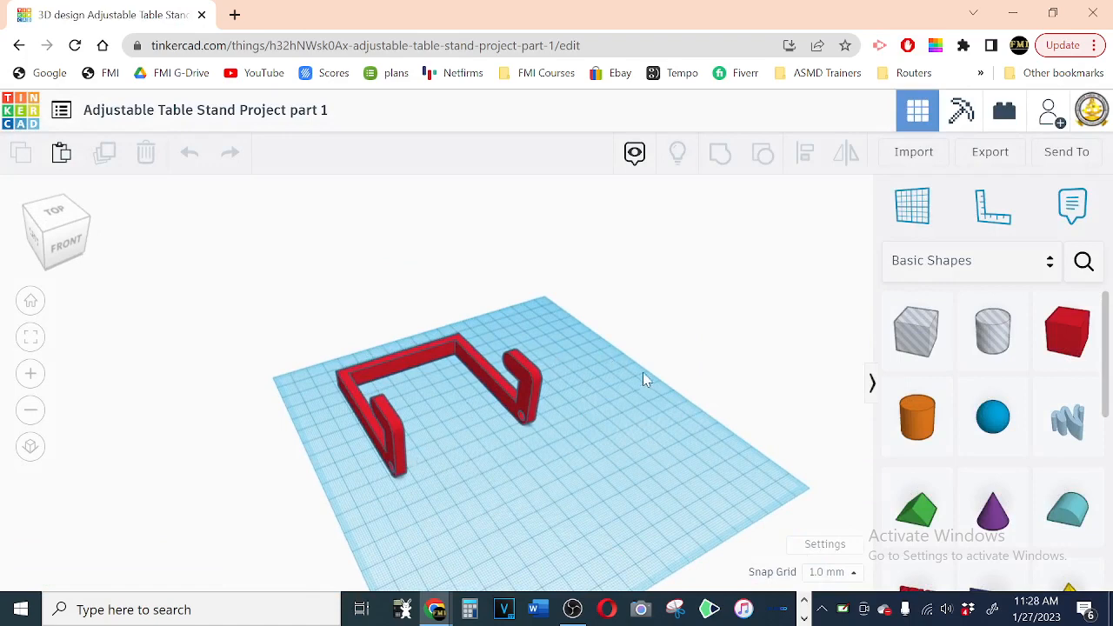
Step: Examine the stand's parts in the reference image holder 1.PNG, and return to the Tinkercad design
key(alt+Tab)
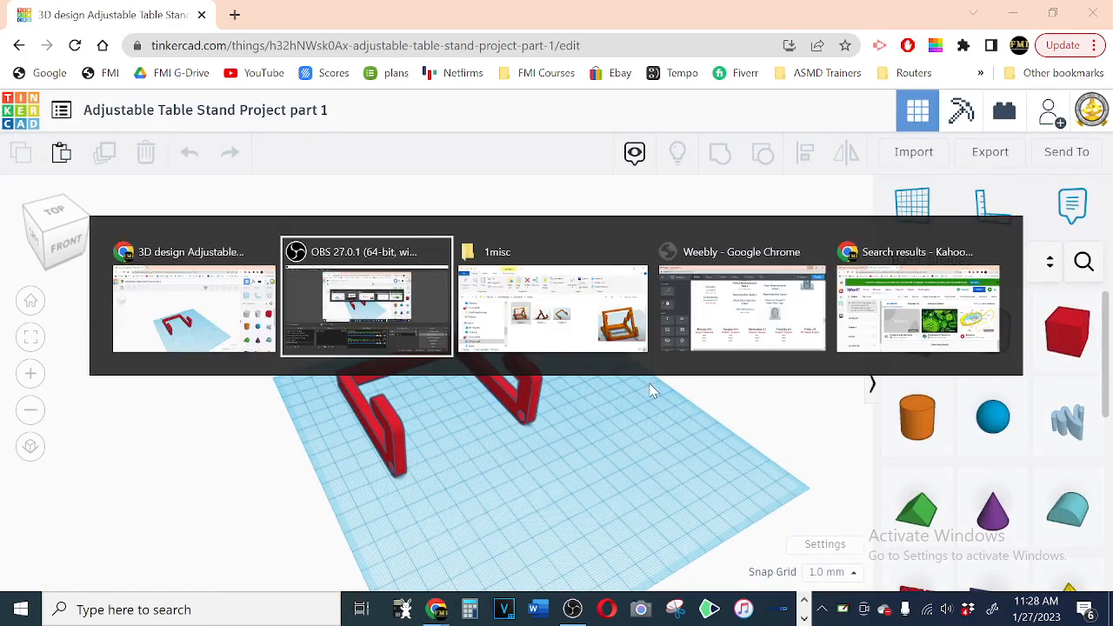
key(alt+Tab)
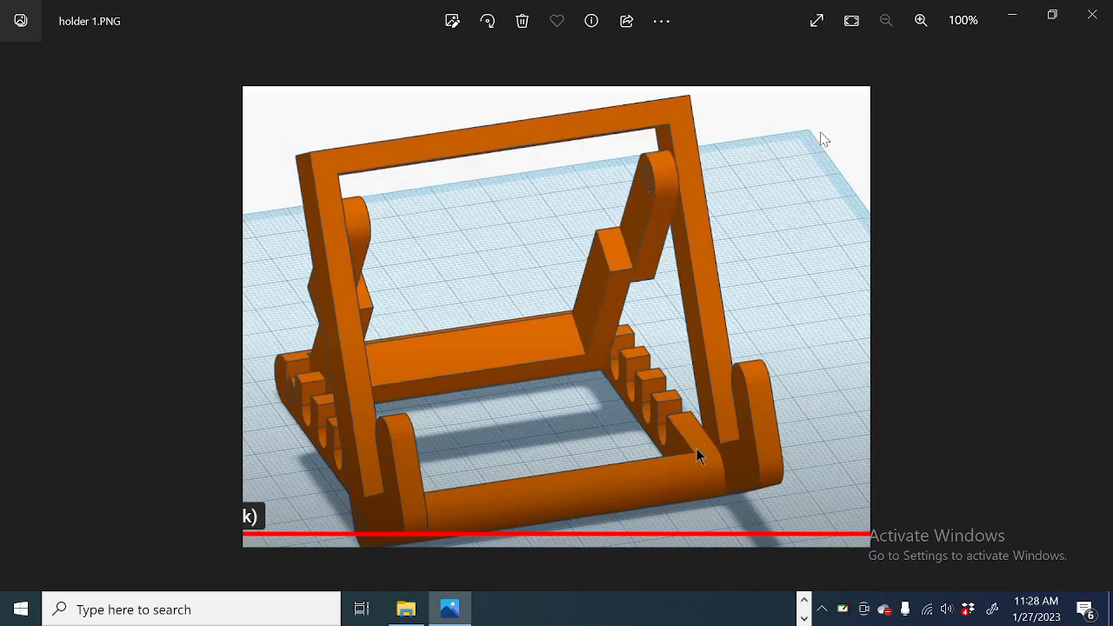
click(1093, 15)
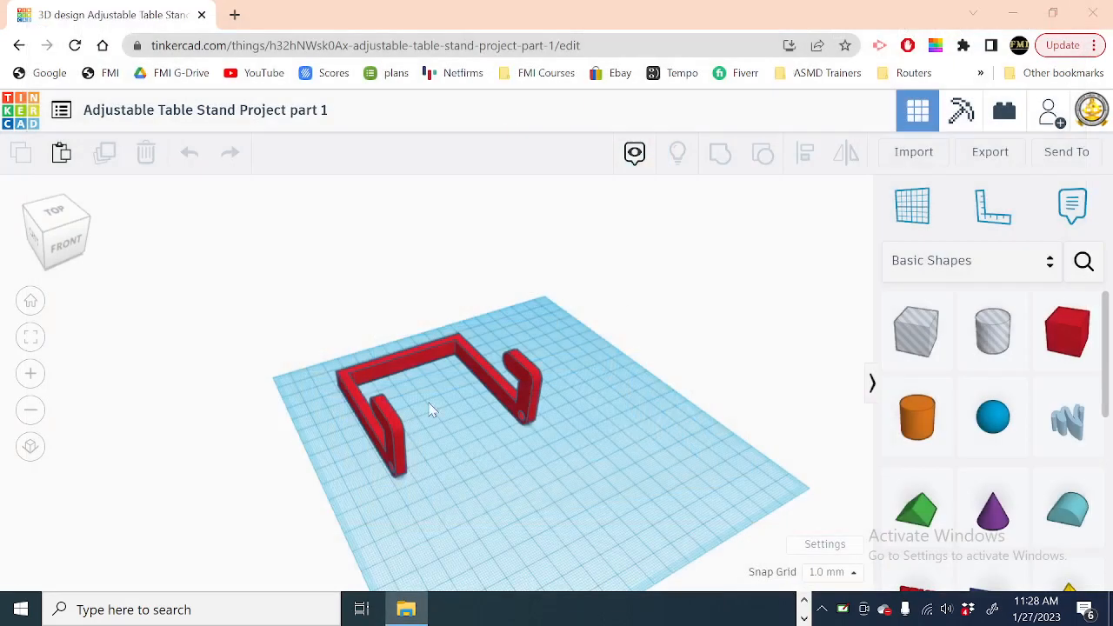
Step: Delete the existing red stand frame from the workplane
click(537, 403)
key(Delete)
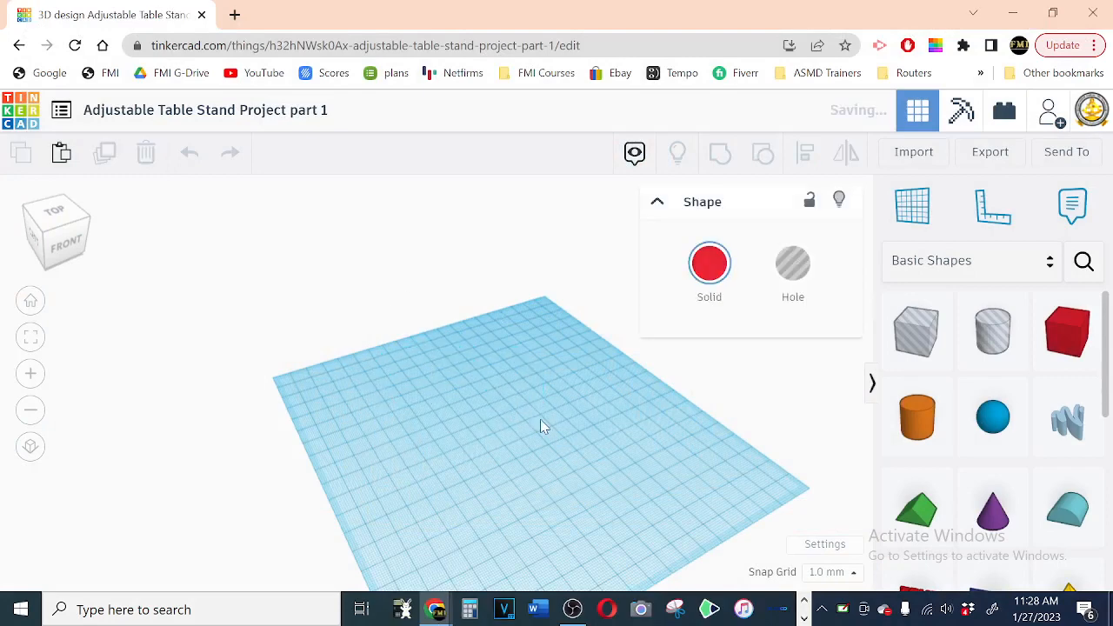
Step: Place a solid red box near the middle of the empty workplane
right_drag(670, 339, 569, 300)
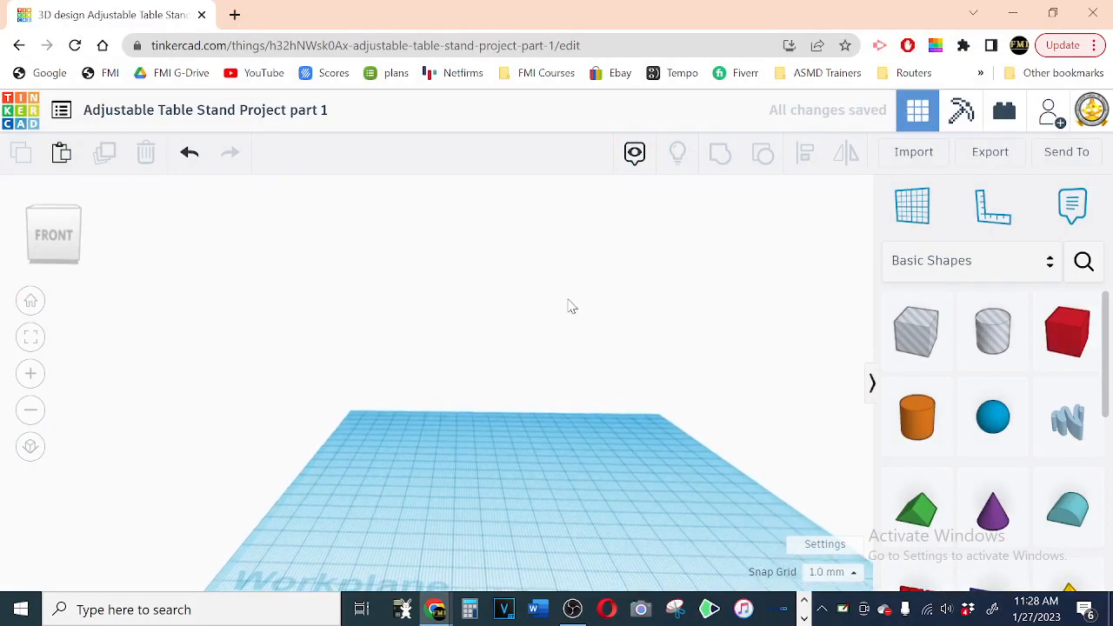
scroll(569, 310, down, 2)
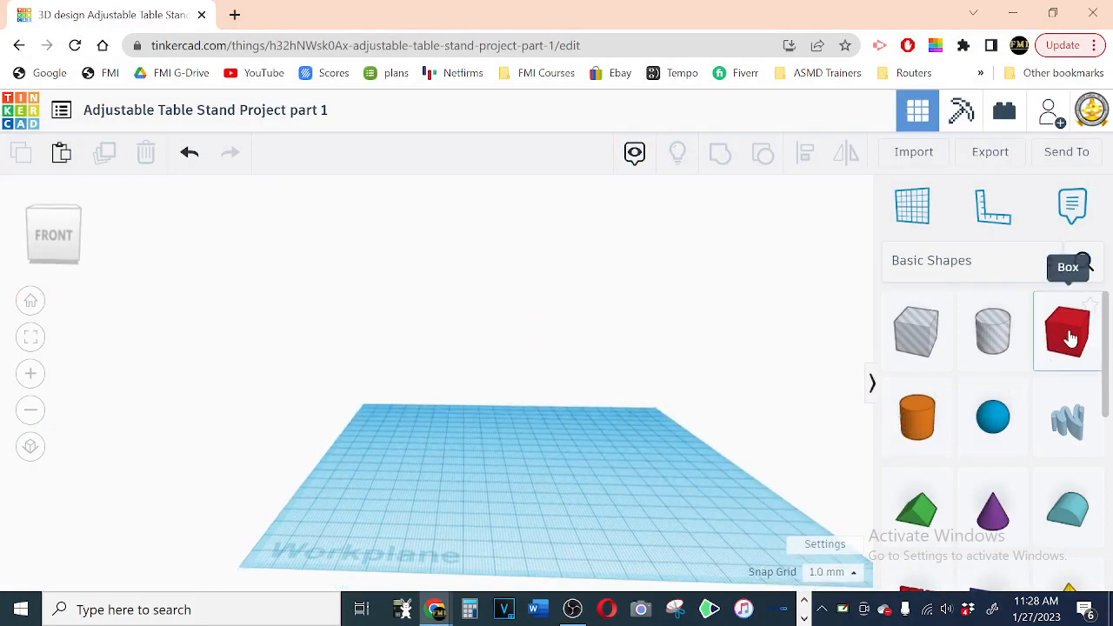
drag(1070, 337, 565, 459)
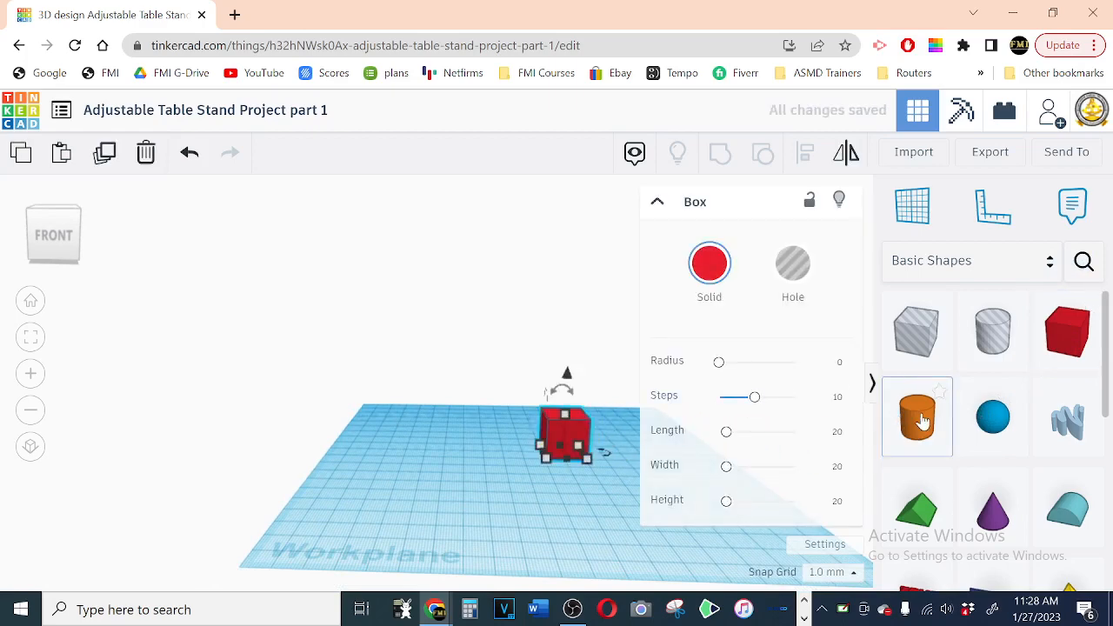
Step: Place a solid cylinder to the left of the box and raise its number of sides to the maximum
drag(792, 449, 473, 452)
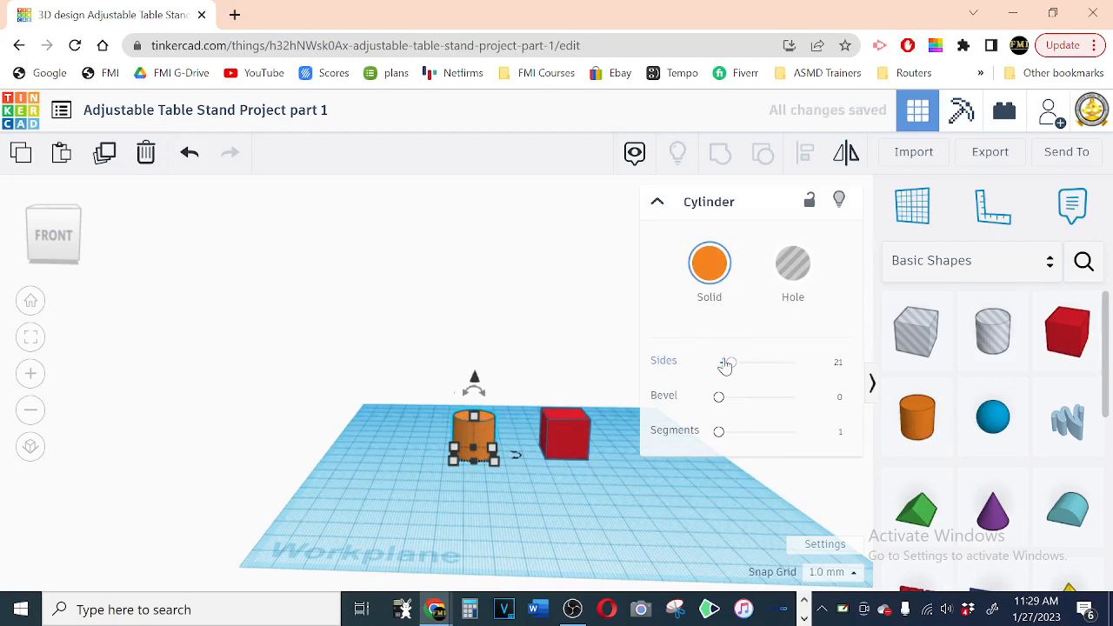
drag(728, 363, 831, 385)
click(658, 204)
Step: Set the cylinder's base dimensions to 10 by 10 mm
right_drag(609, 326, 611, 368)
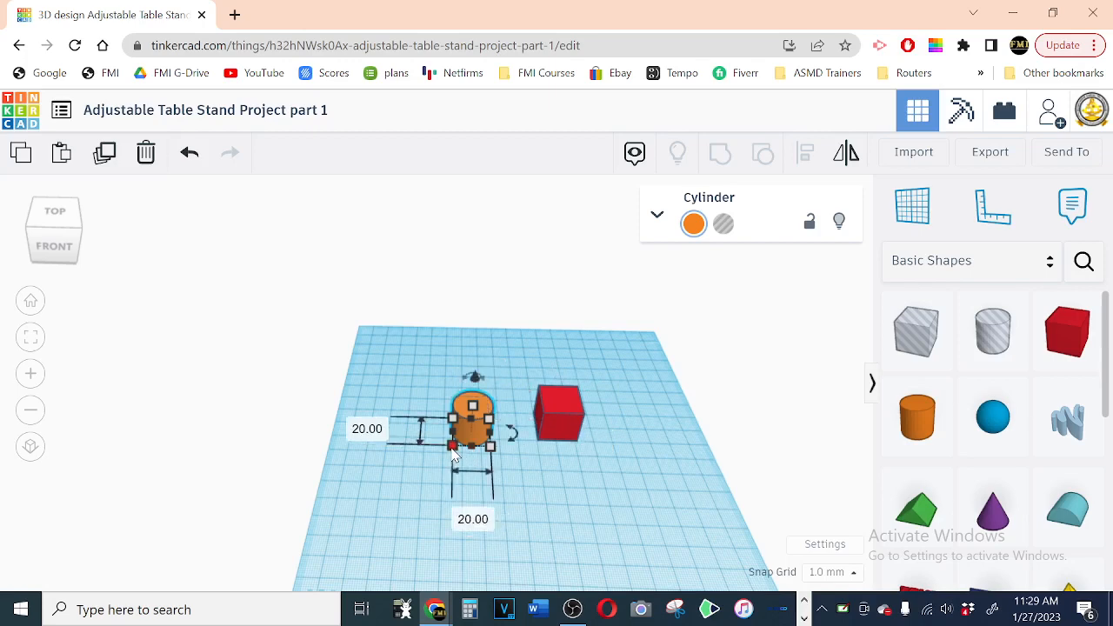
click(367, 428)
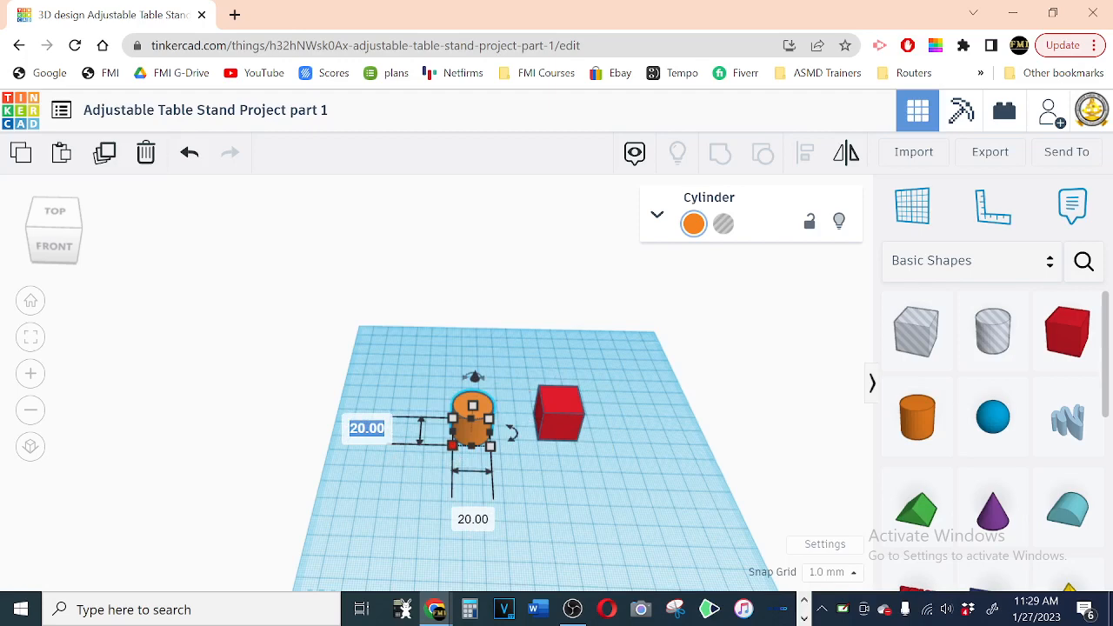
text(10)
key(Return)
click(477, 502)
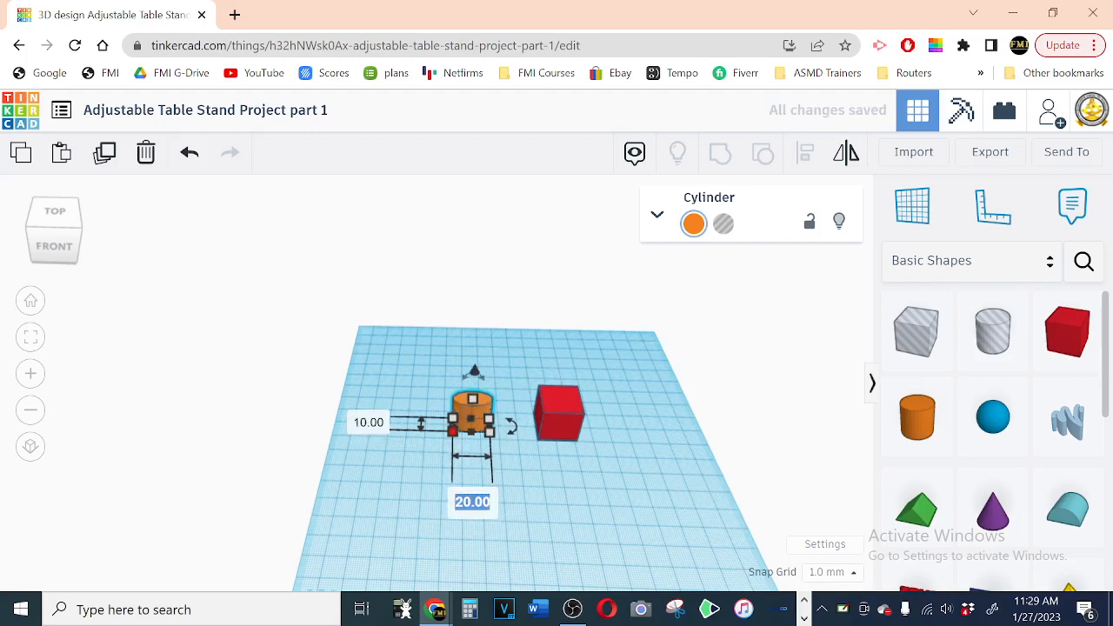
text(10)
key(Return)
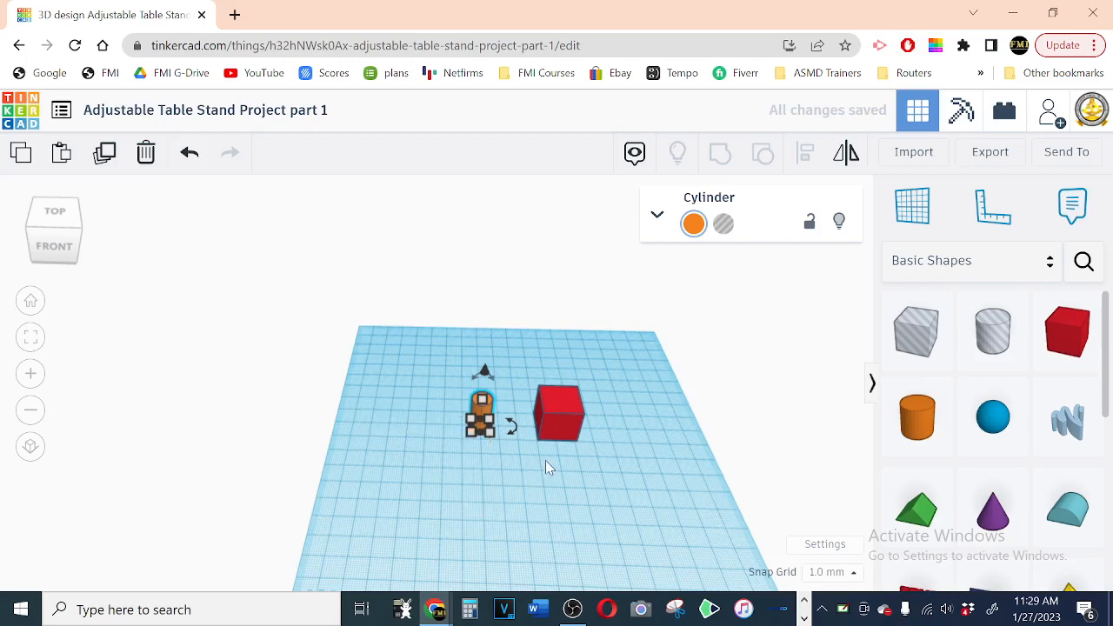
Step: Resize the red box's base to 25 mm long and 10 mm deep
click(552, 431)
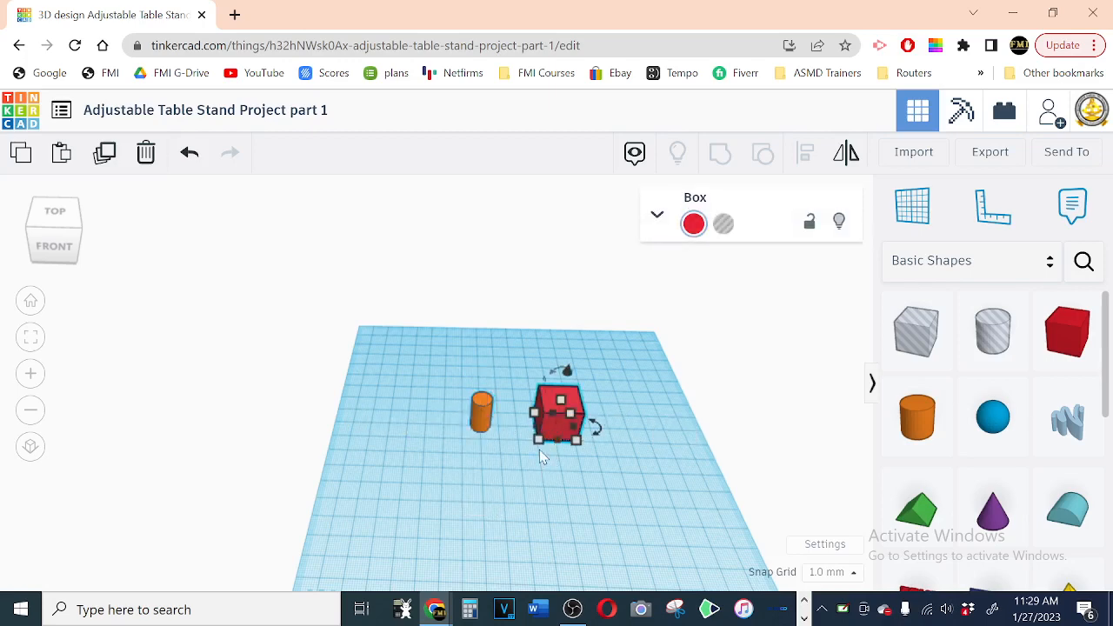
mouse_move(537, 442)
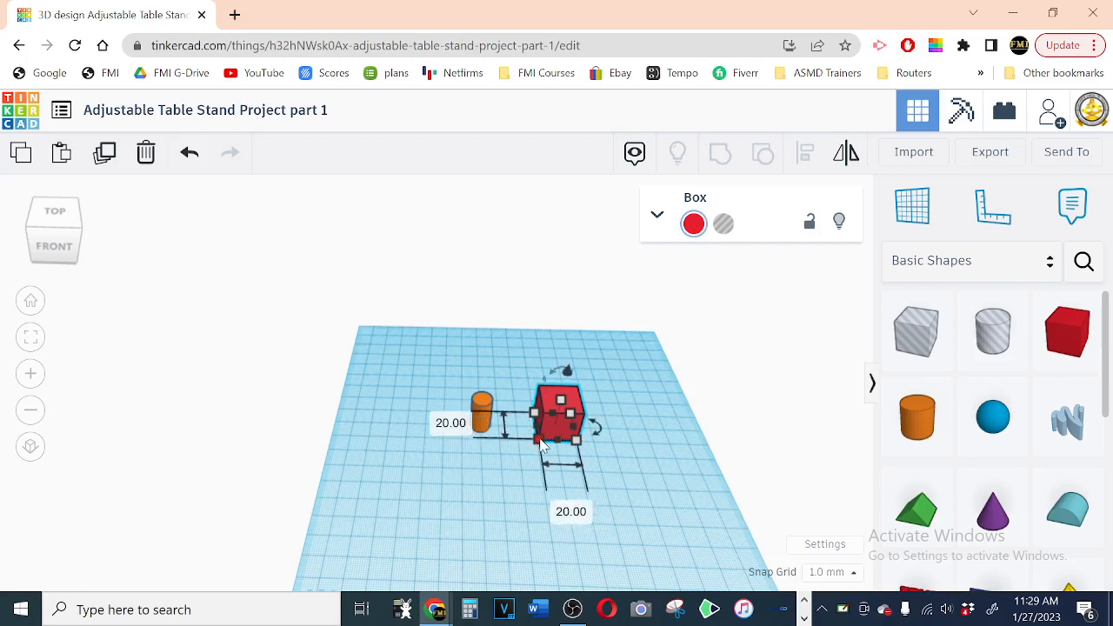
click(454, 424)
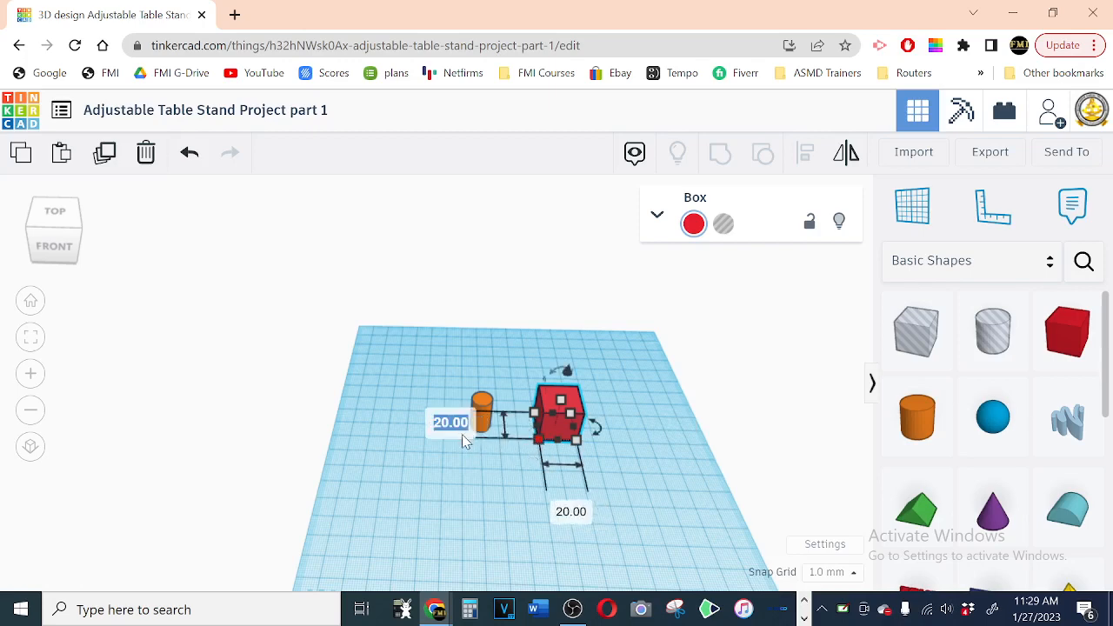
text(10)
key(Return)
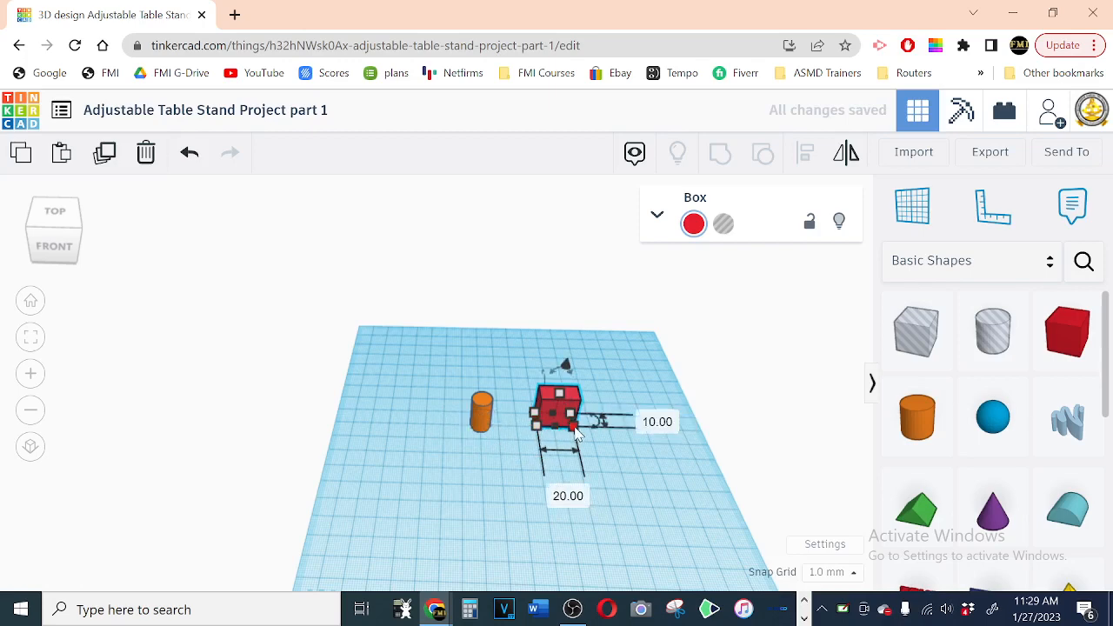
click(568, 496)
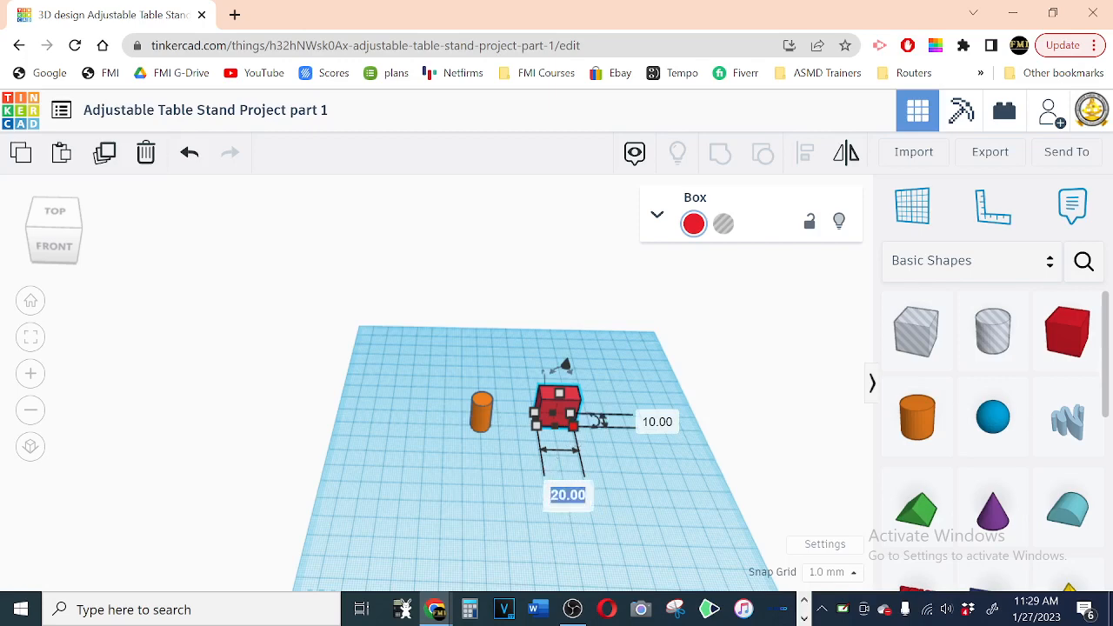
text(25)
key(Return)
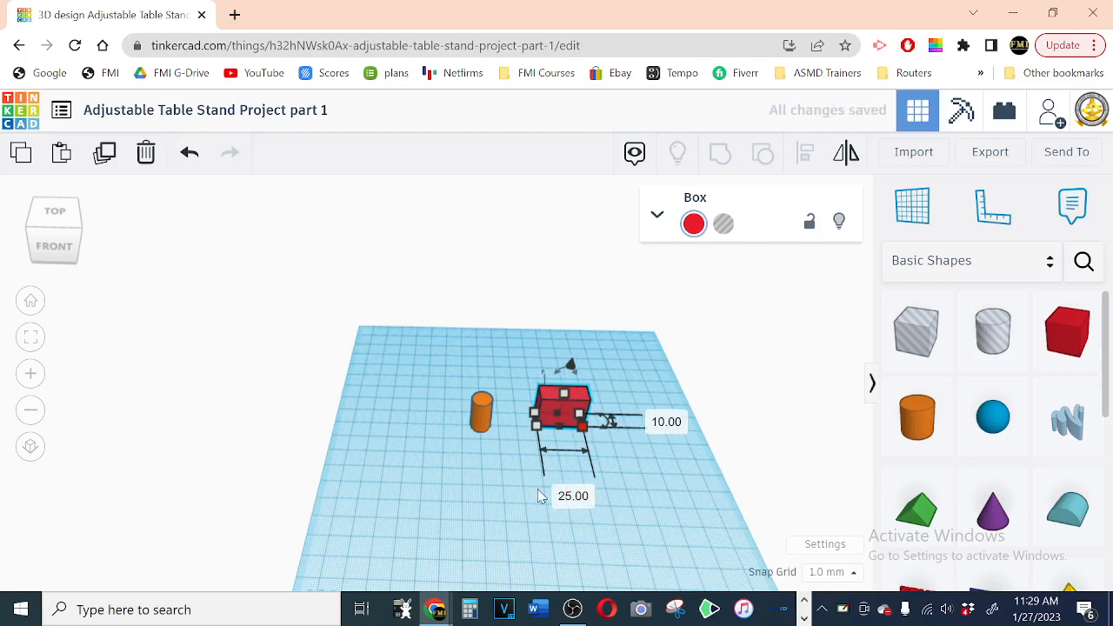
Step: Undo the accidental shortening of the box and move it about 21 mm toward the cylinder so they sit side by side
click(61, 246)
drag(60, 249, 55, 251)
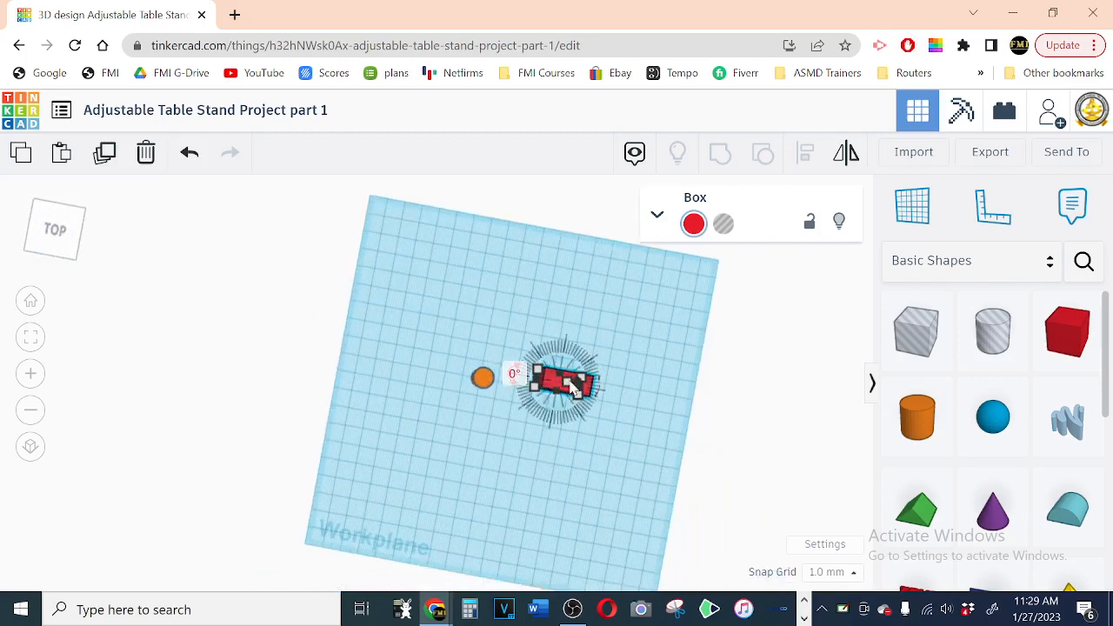
drag(581, 393, 560, 407)
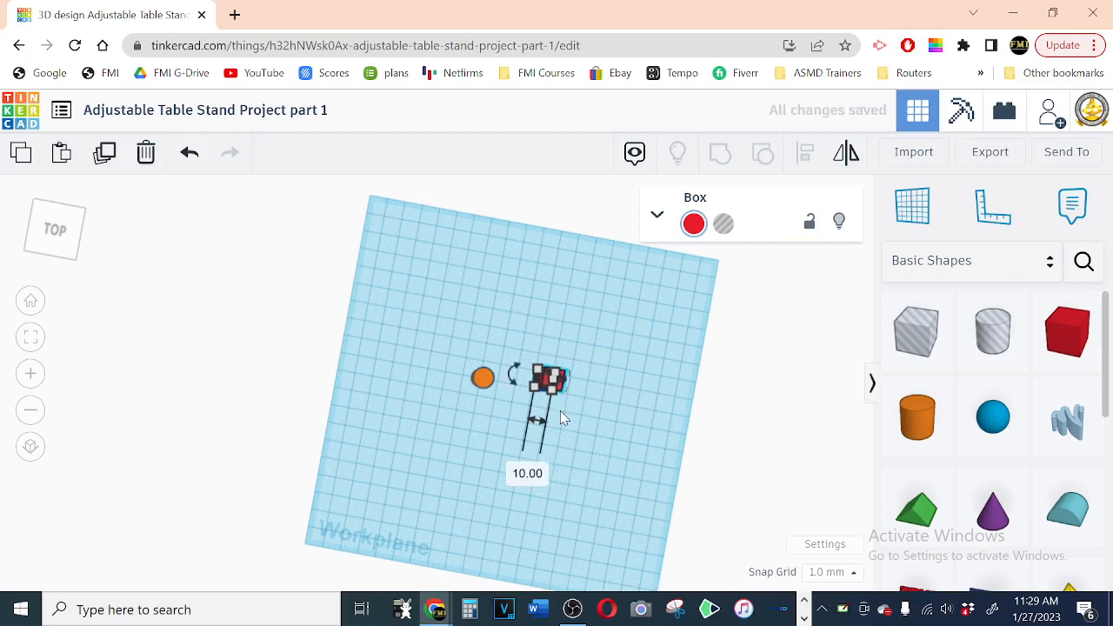
key(ctrl+z)
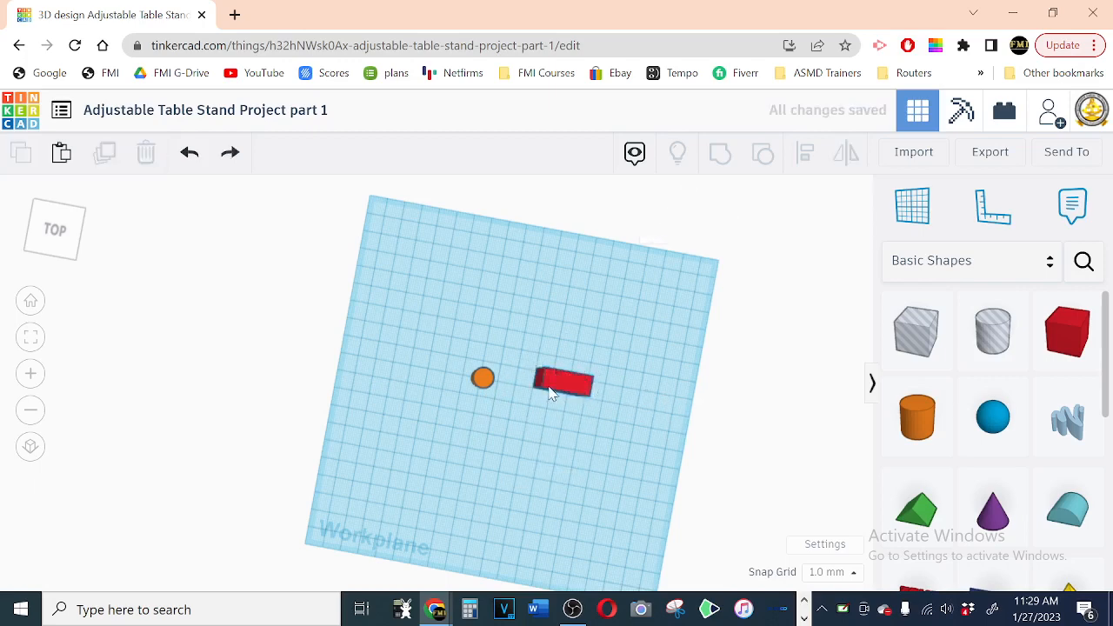
drag(549, 384, 513, 393)
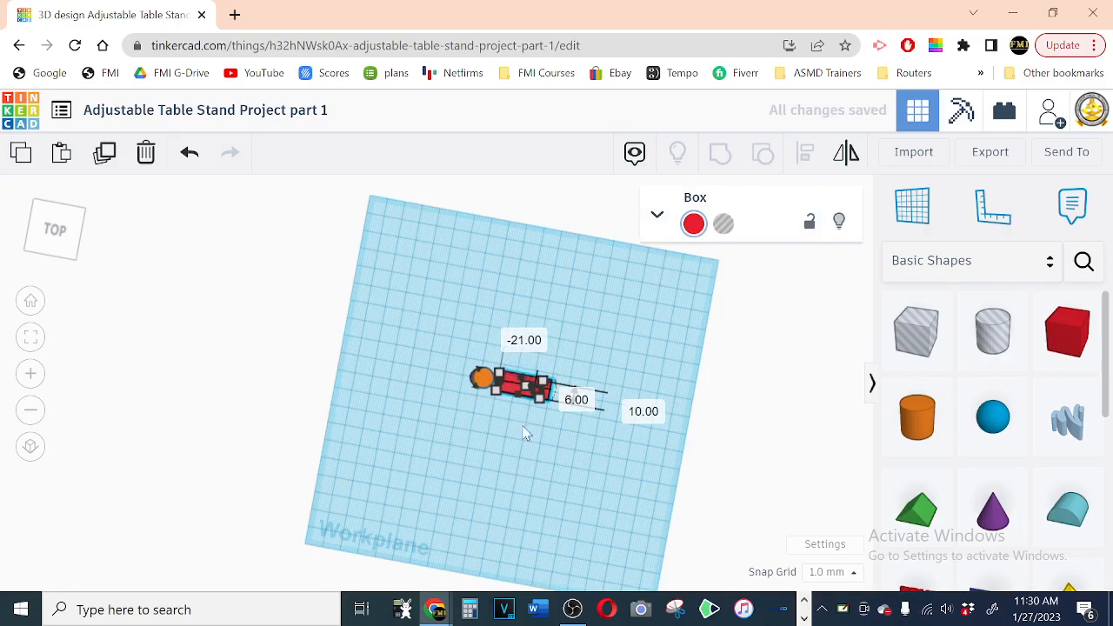
Step: Move the cylinder about 11 mm toward the box so it overlaps the box's near end, aligned with its width
key(f)
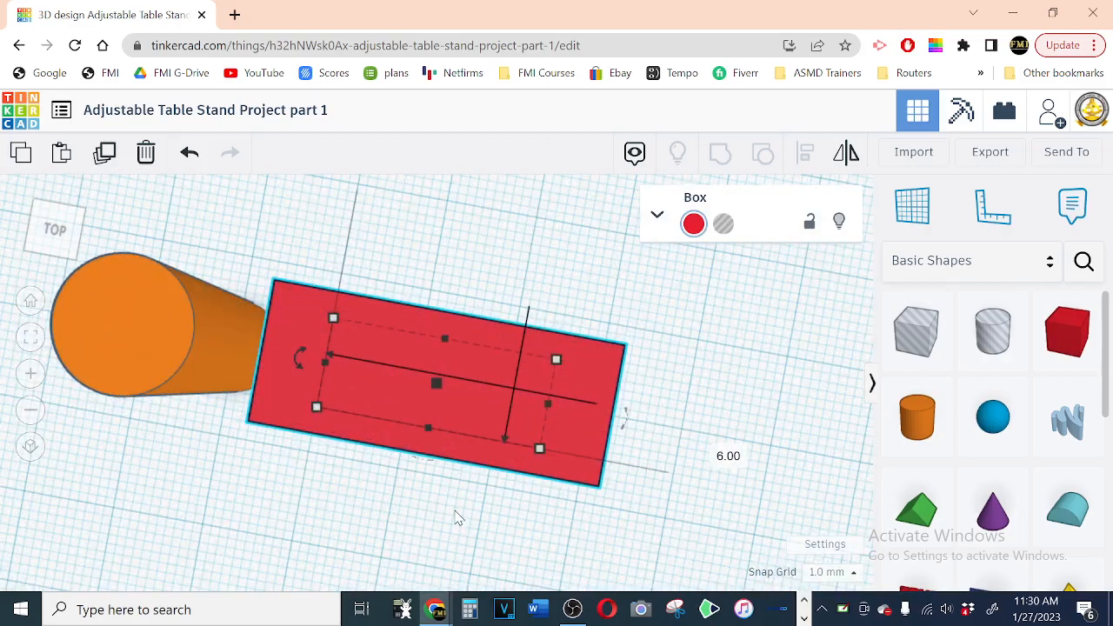
right_drag(435, 530, 492, 533)
scroll(487, 526, down, 2)
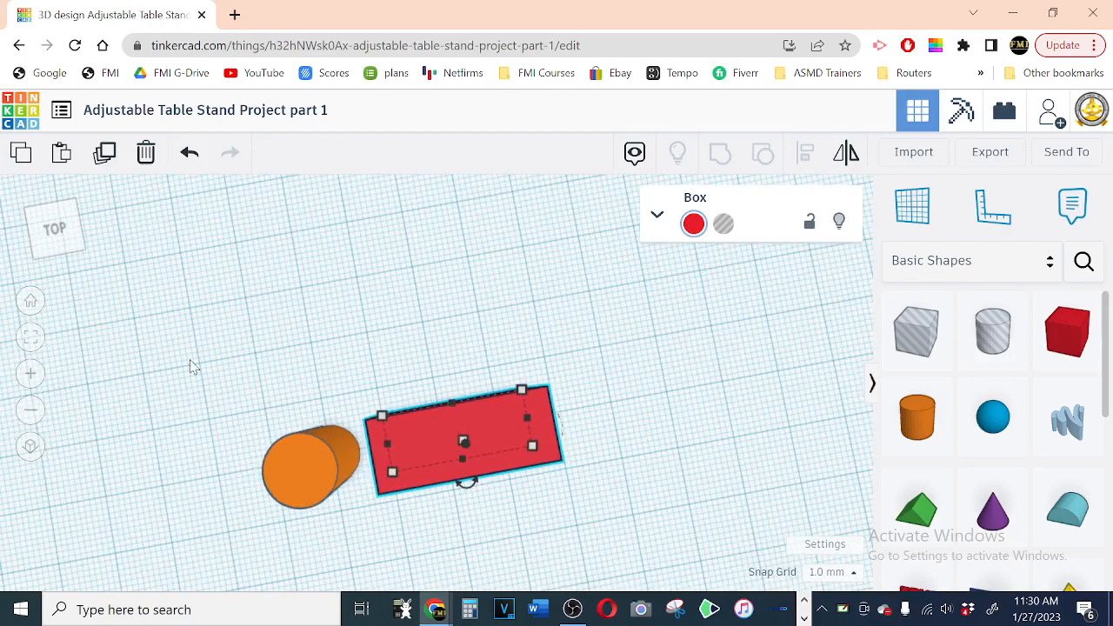
click(80, 252)
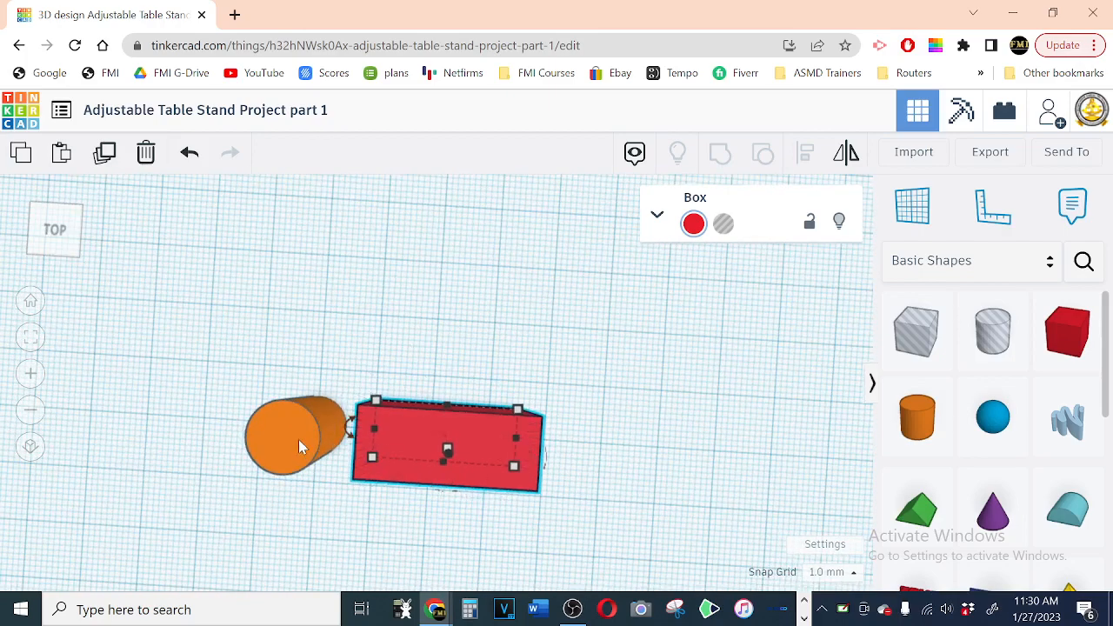
drag(299, 441, 377, 447)
click(941, 554)
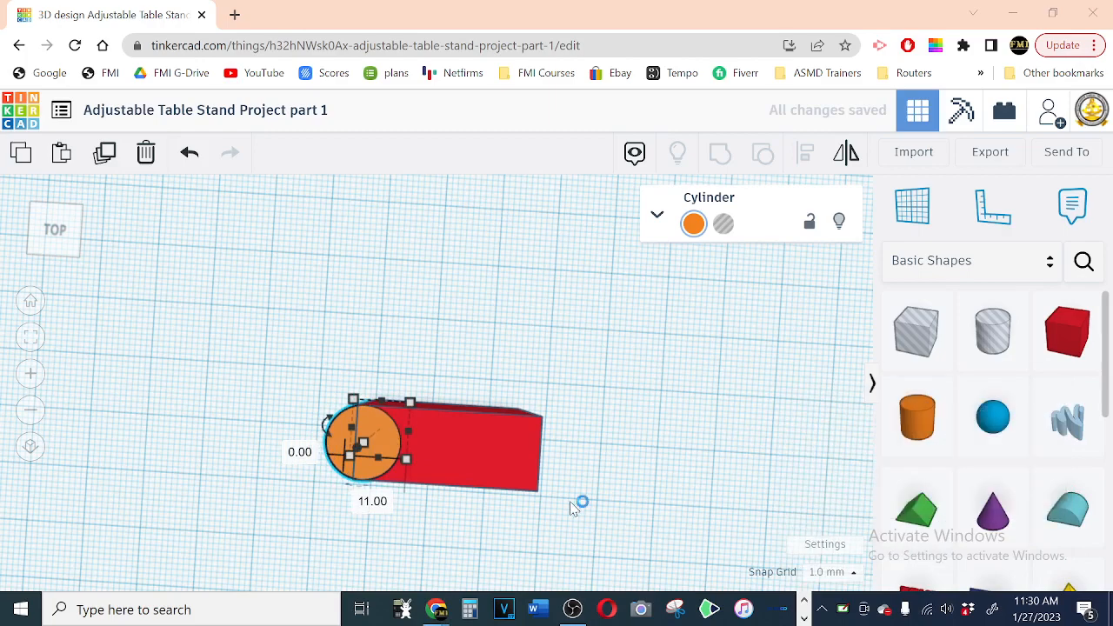
click(410, 366)
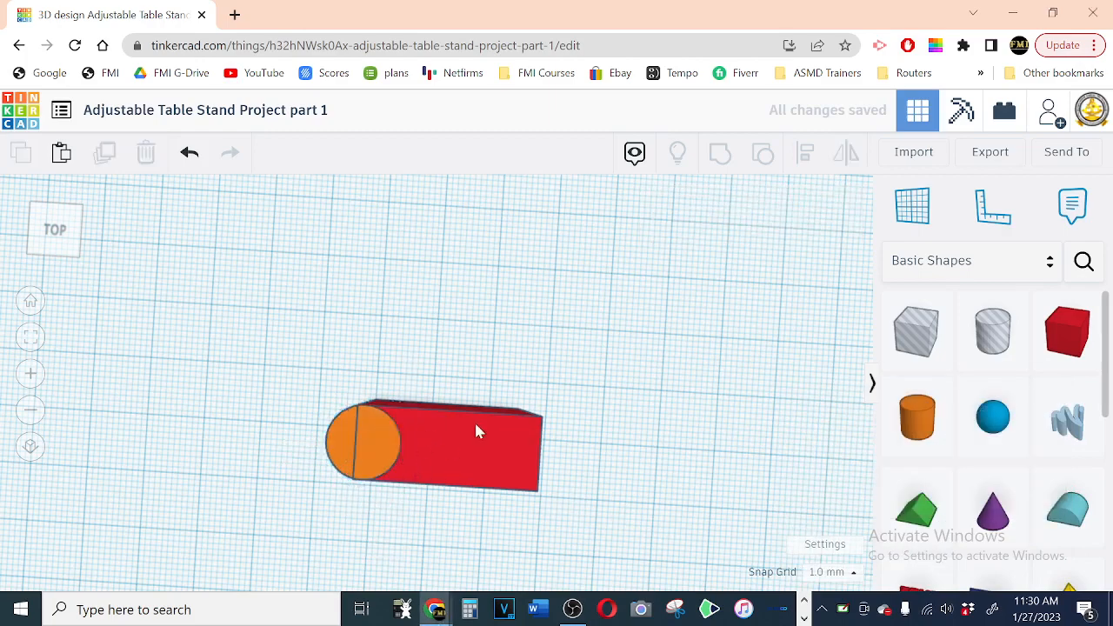
Step: Nudge the cylinder 1 mm outward to centre it on the box's end edge
right_drag(609, 368, 639, 361)
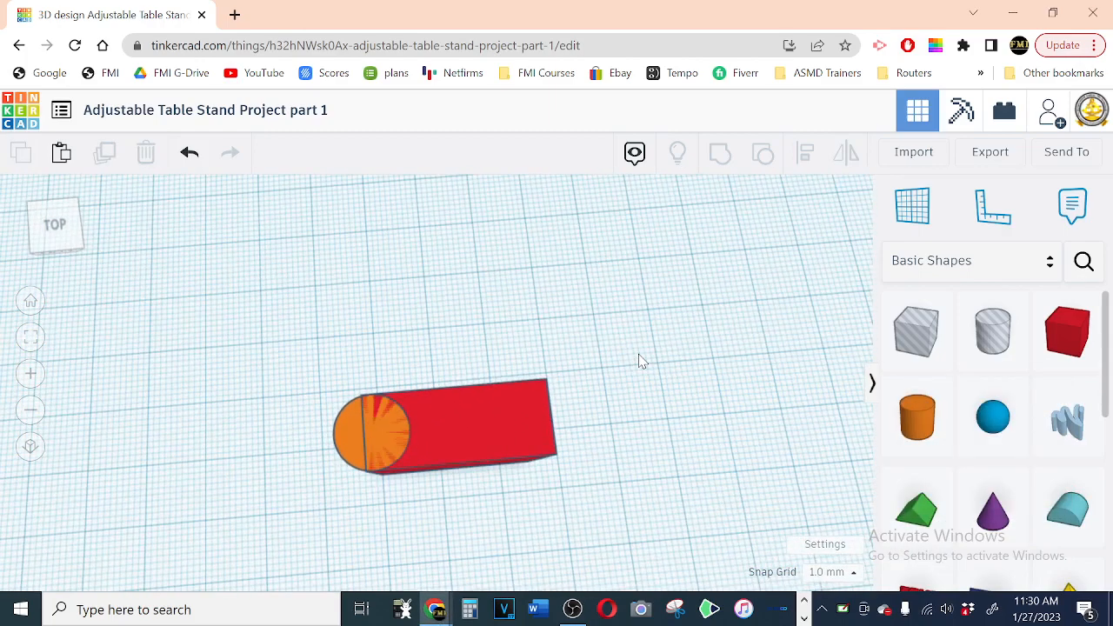
click(354, 444)
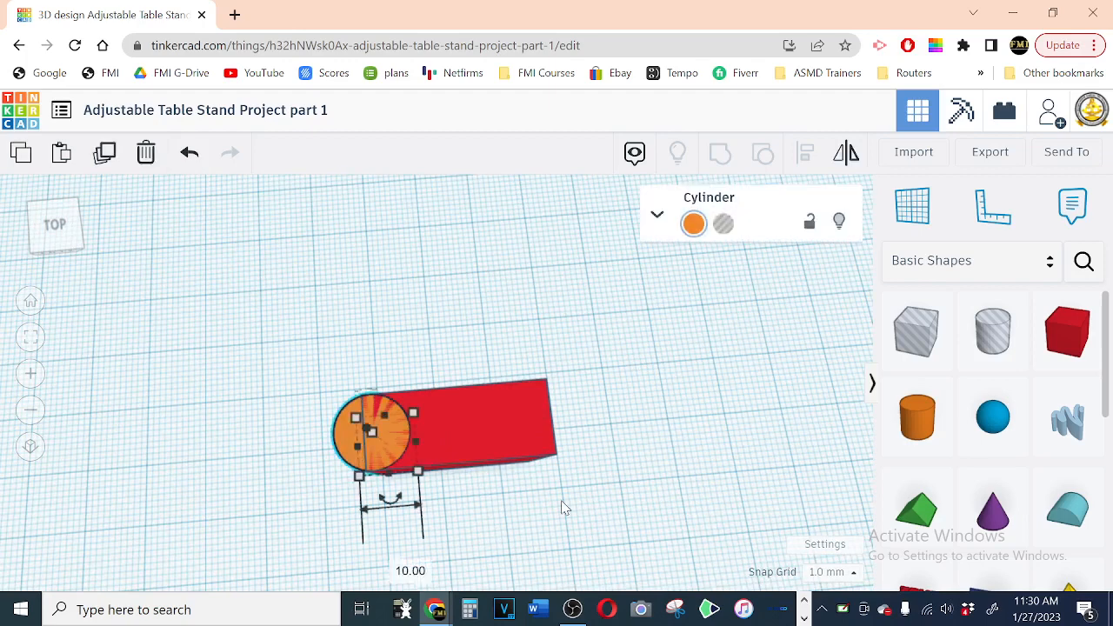
key(Left)
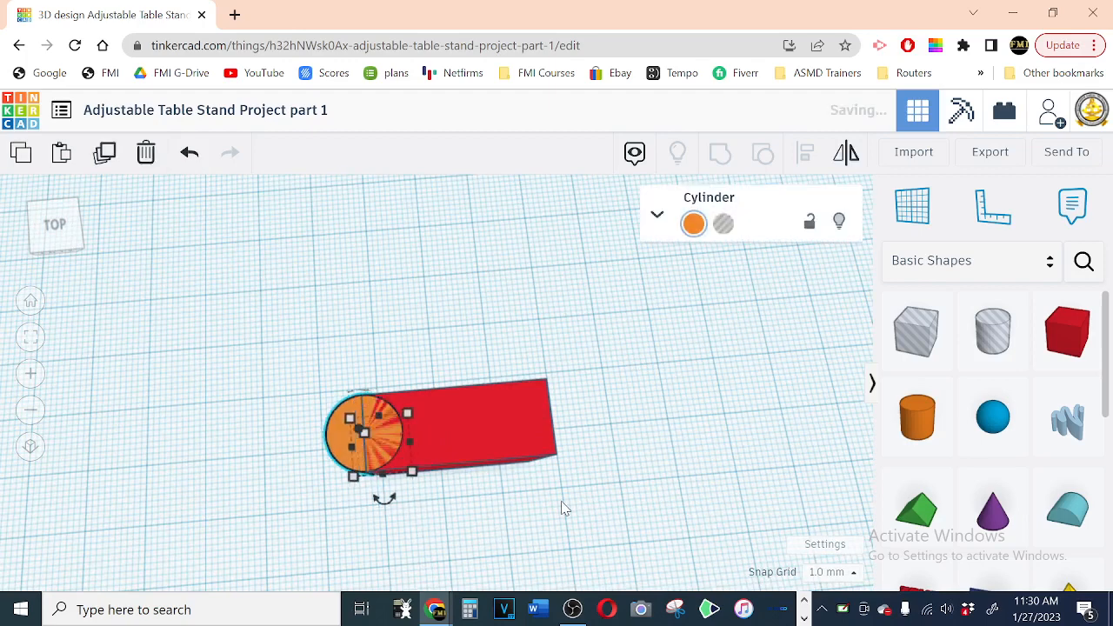
Step: Duplicate the red box and move the copy straight back, clear of the original box and cylinder
click(557, 502)
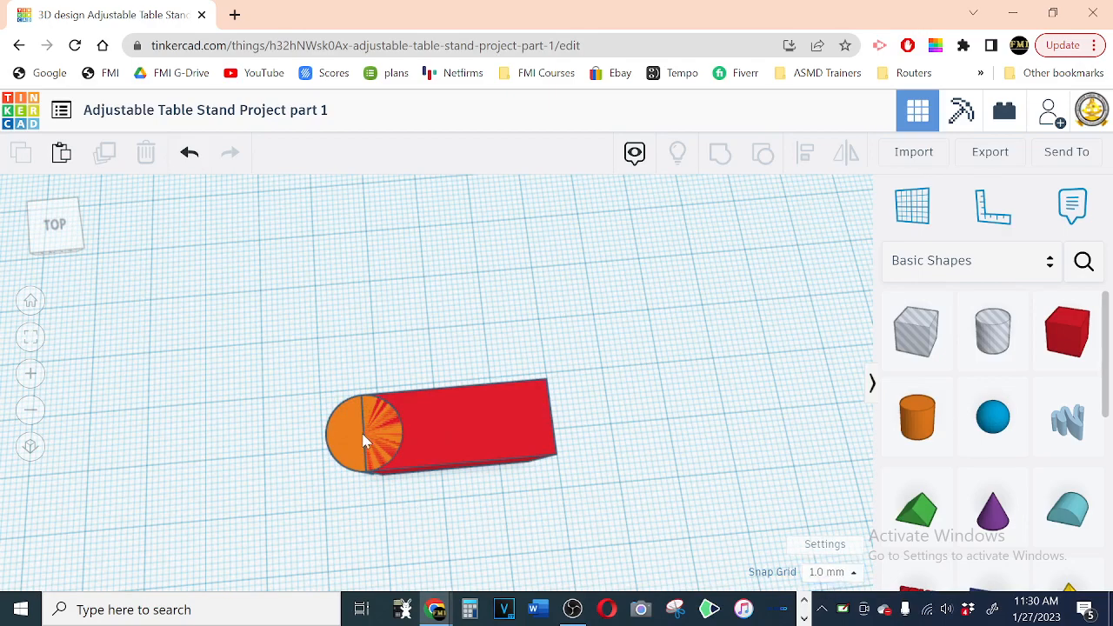
scroll(525, 331, down, 2)
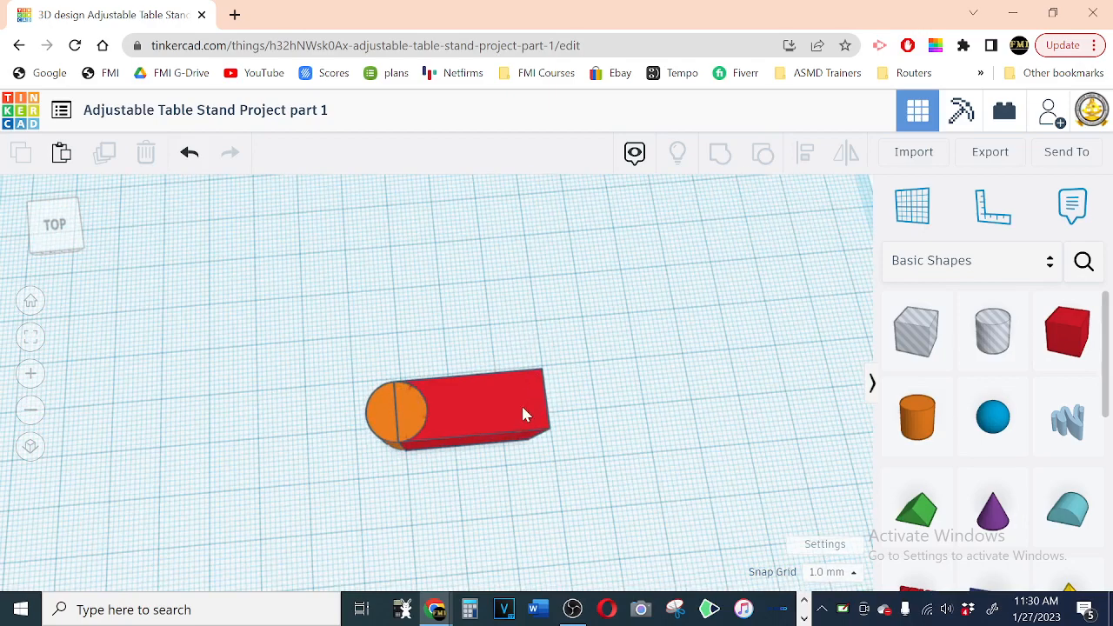
scroll(579, 373, down, 3)
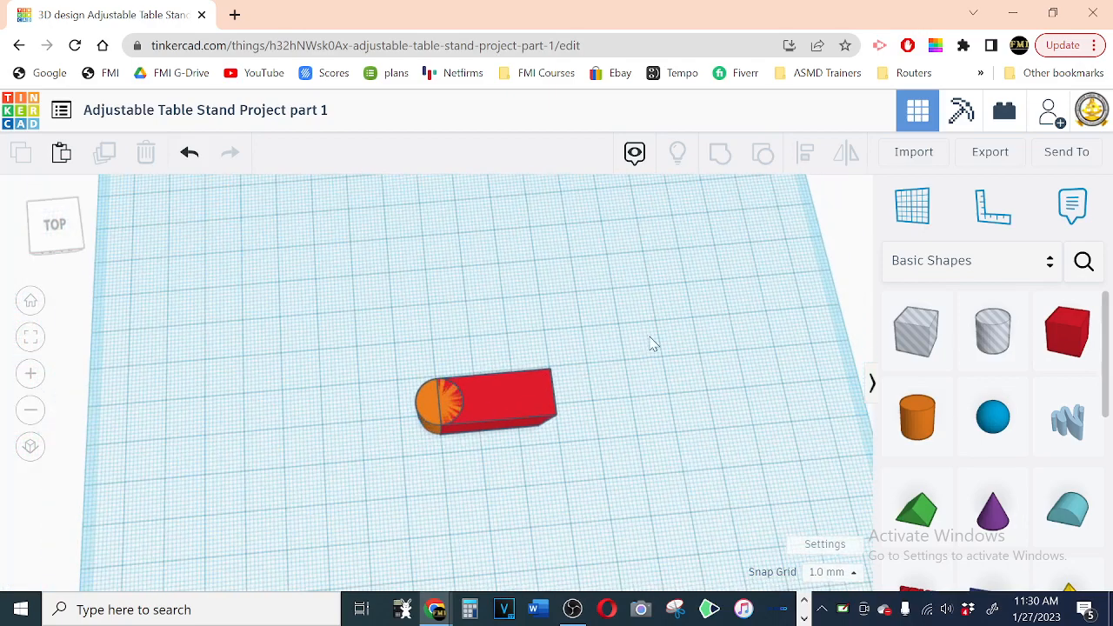
right_drag(649, 339, 647, 362)
click(519, 422)
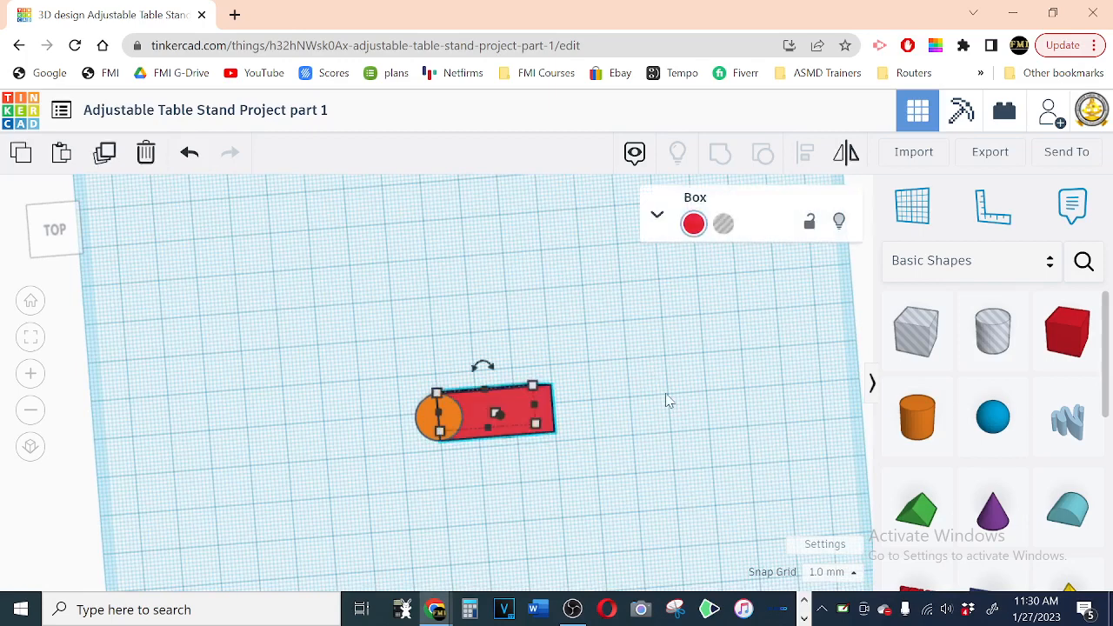
click(104, 153)
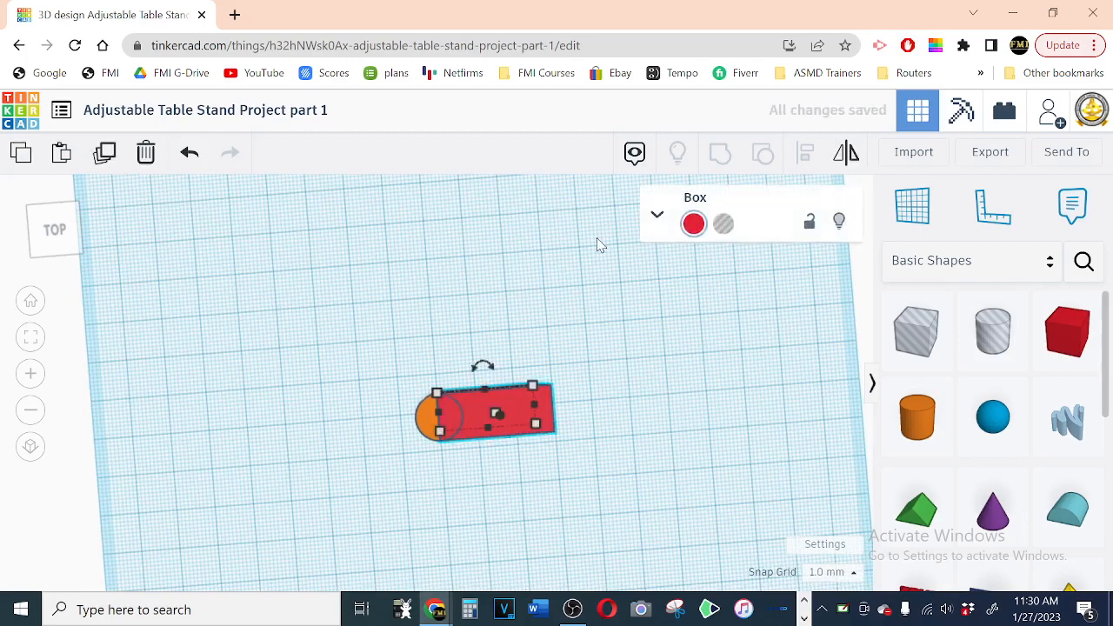
key(Up)
key(Up)
key(Up)
key(Up)
key(Up)
key(Up)
key(Up)
key(Up)
key(Up)
key(Up)
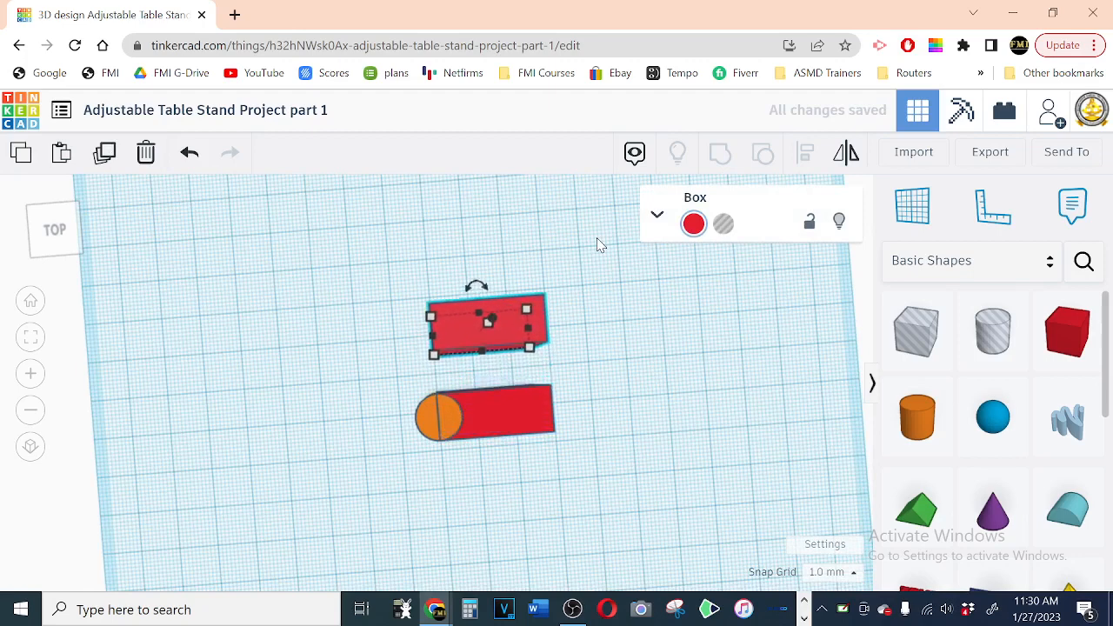
key(Up)
key(Up)
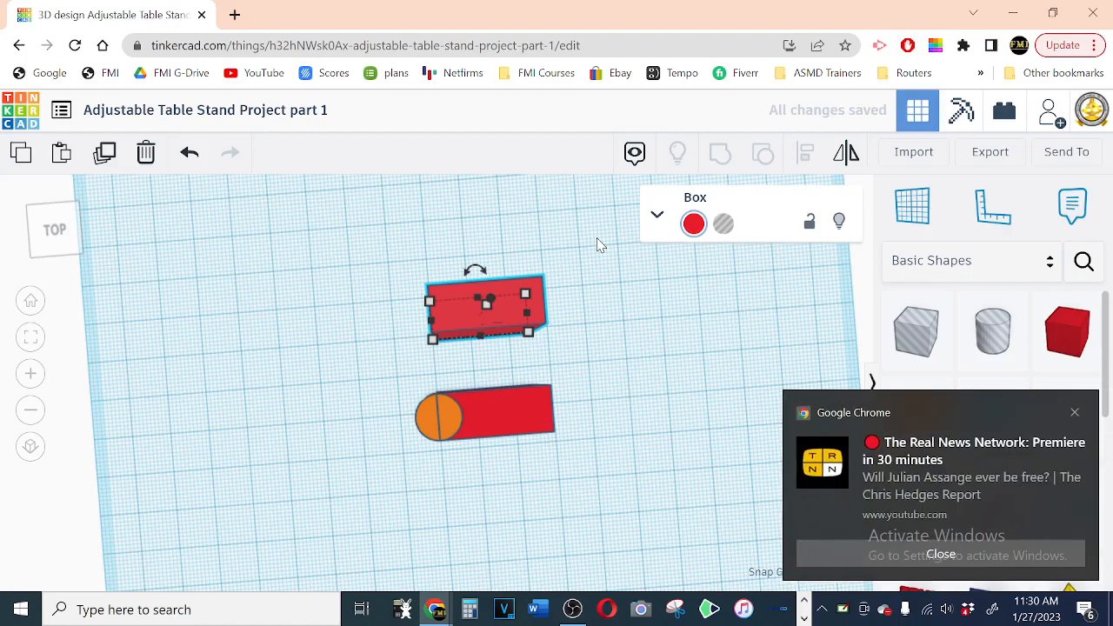
click(940, 555)
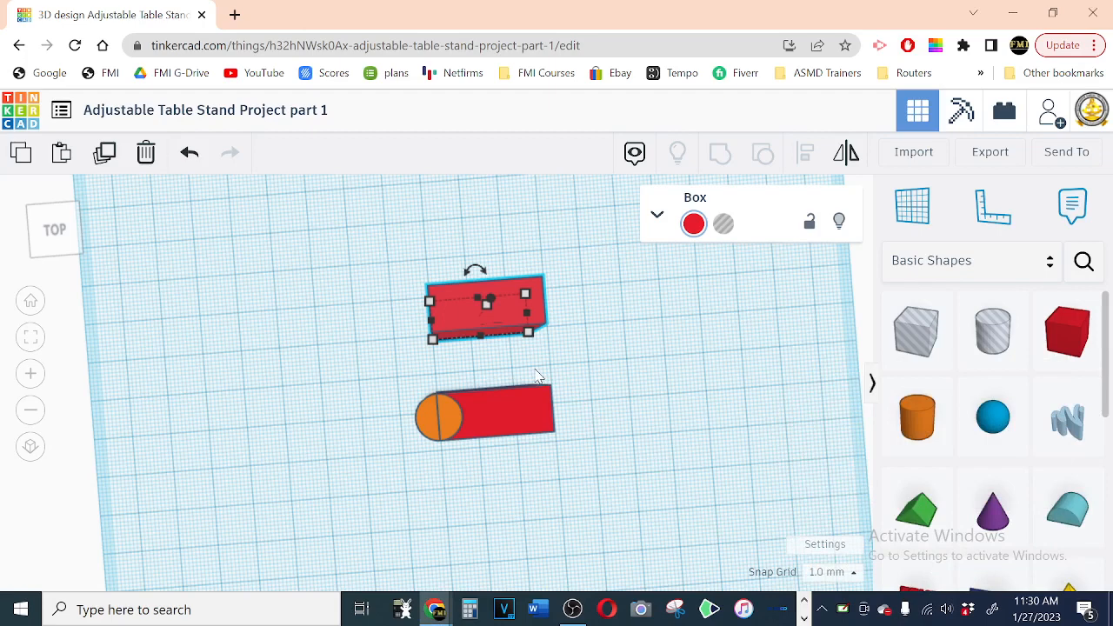
Step: Lengthen the copied box to 75 mm, keeping its 10 mm depth
click(433, 341)
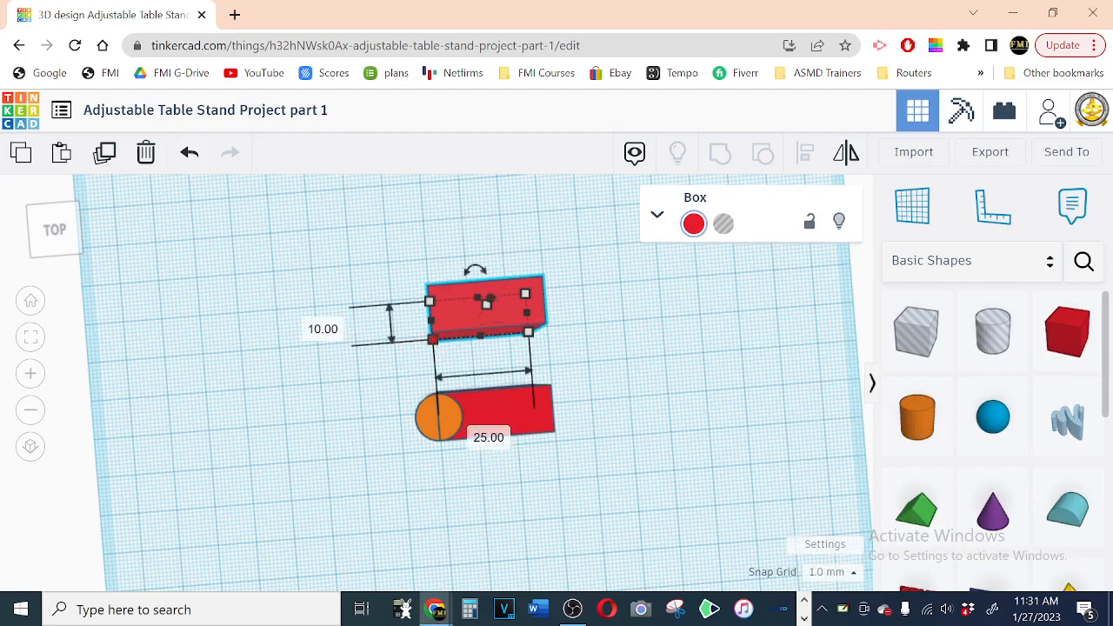
click(489, 438)
text(75)
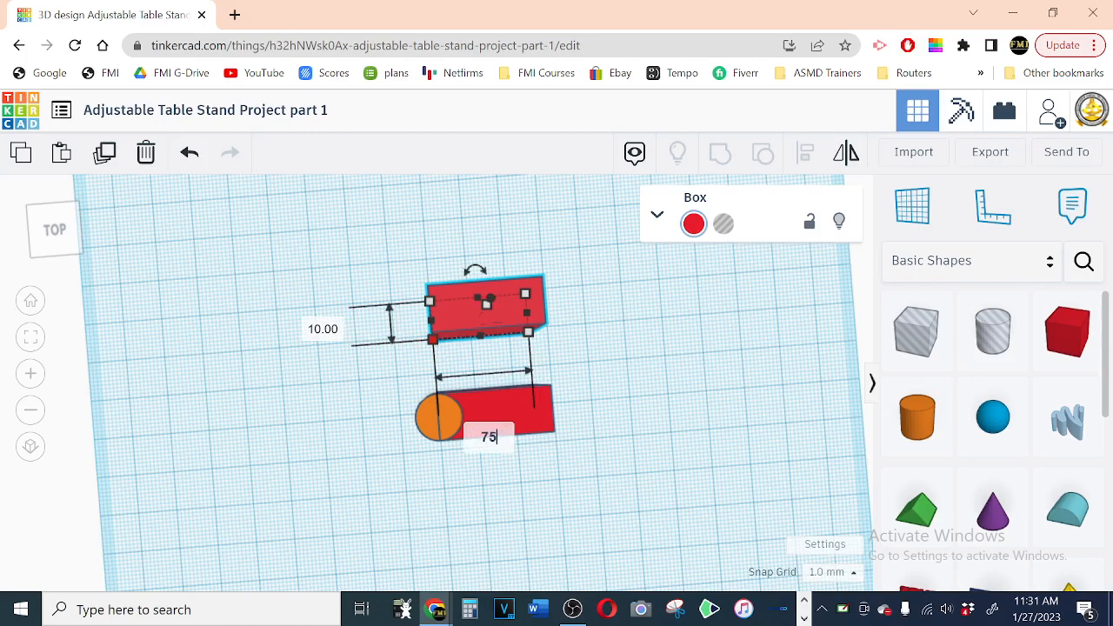
key(Return)
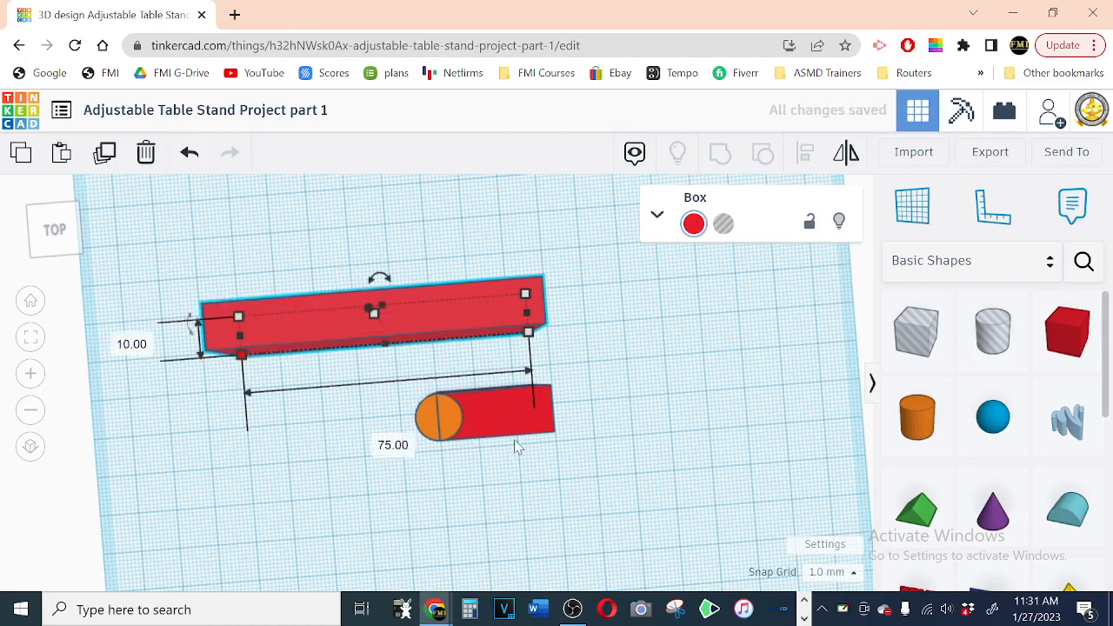
Step: Rotate the 75 mm box 90° on the workplane so it stands perpendicular to the short box
click(380, 281)
scroll(414, 297, down, 2)
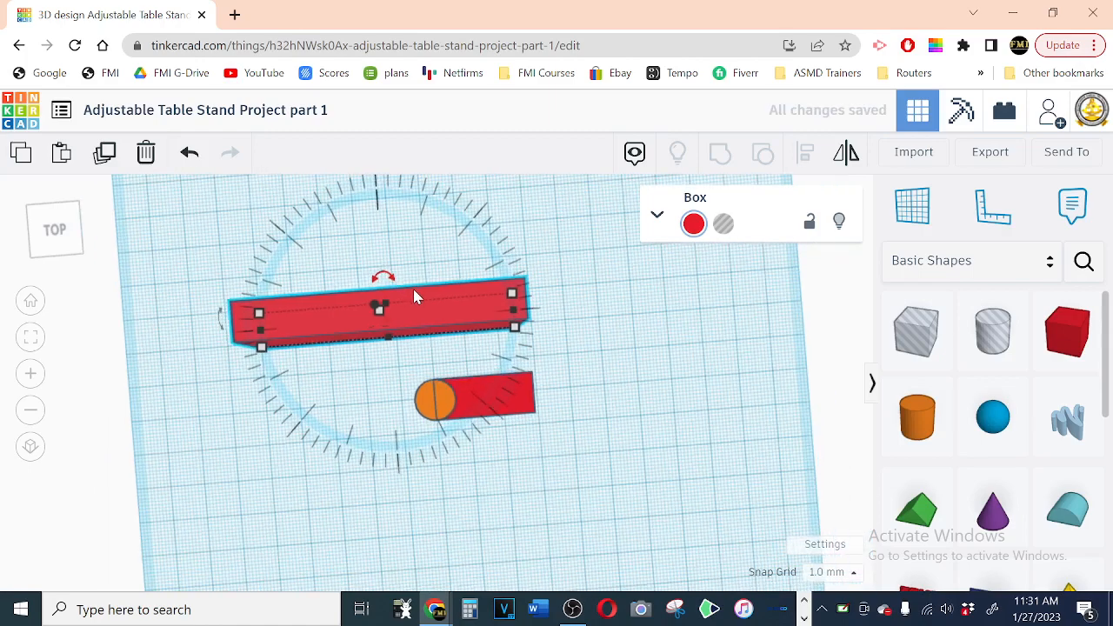
scroll(414, 297, down, 1)
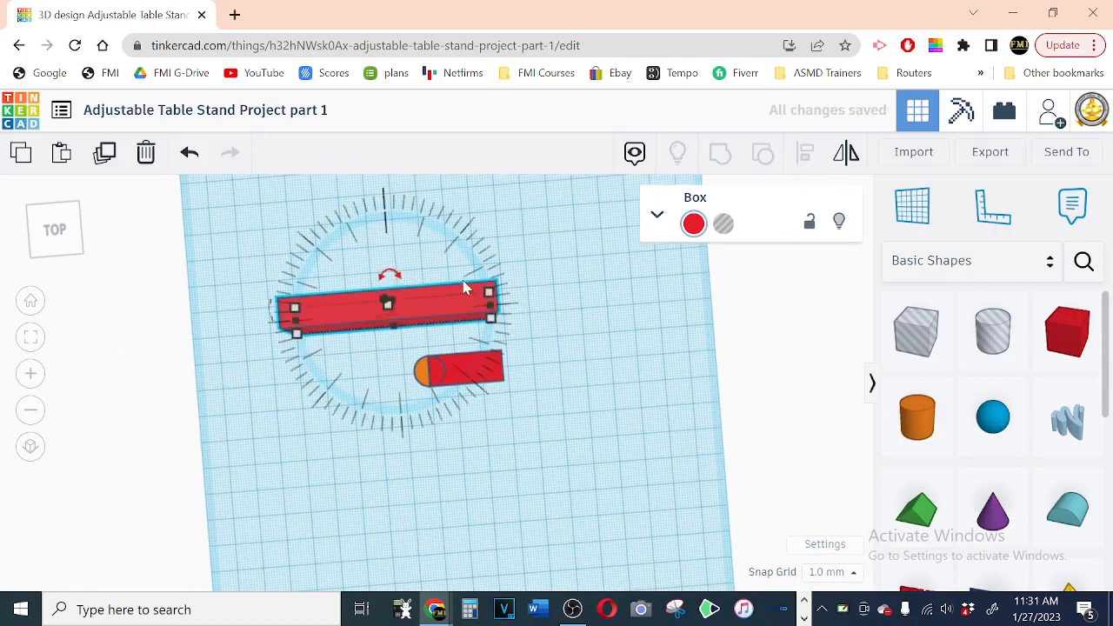
scroll(466, 287, down, 3)
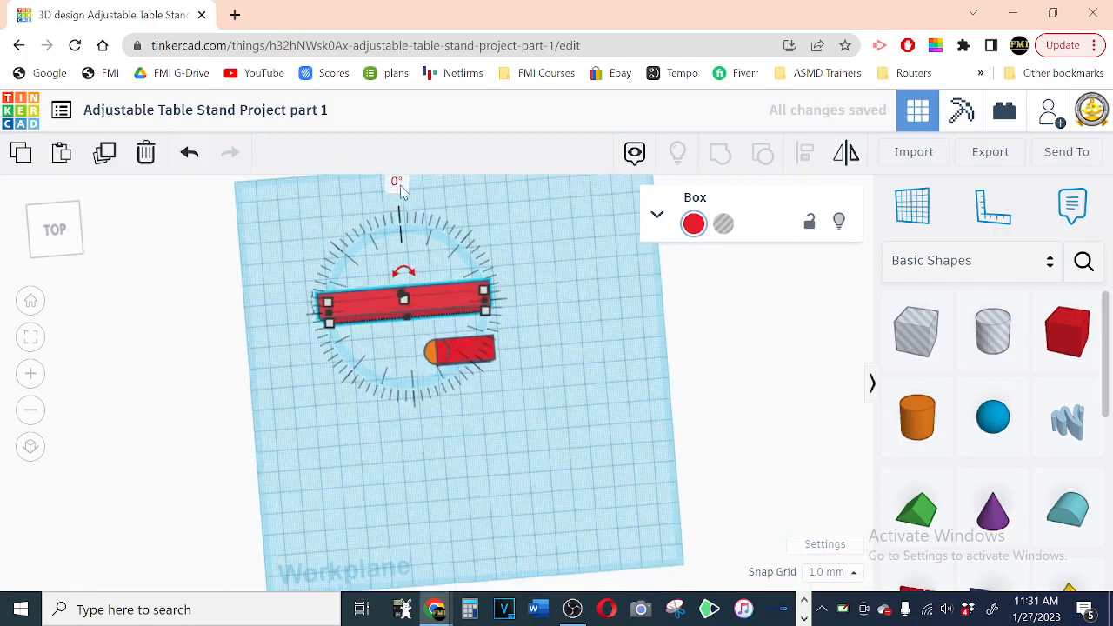
click(399, 184)
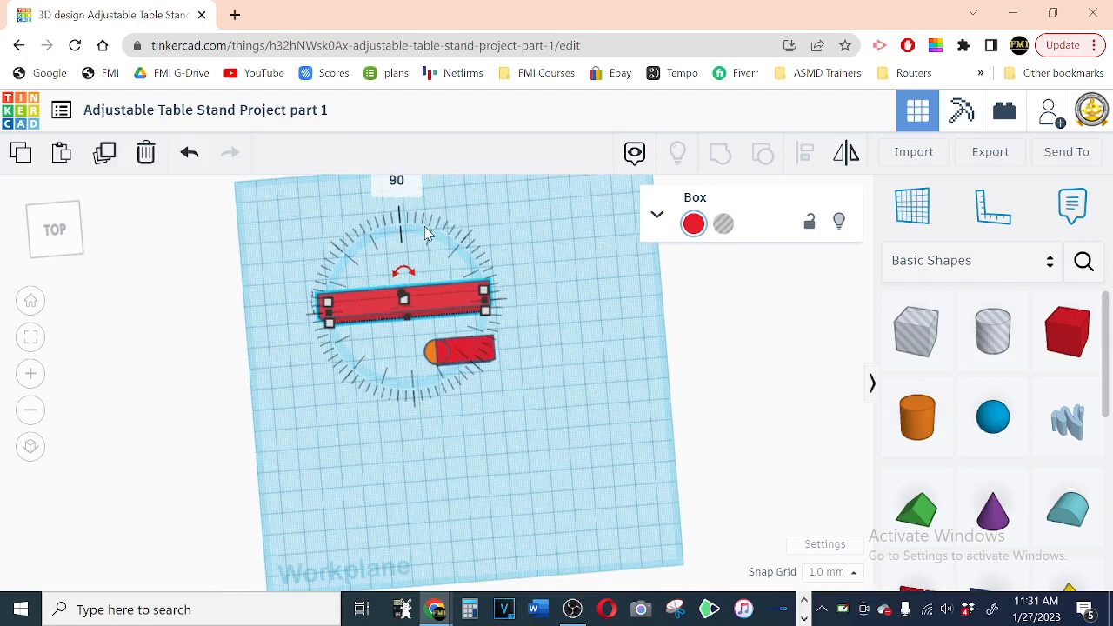
text(90)
key(Return)
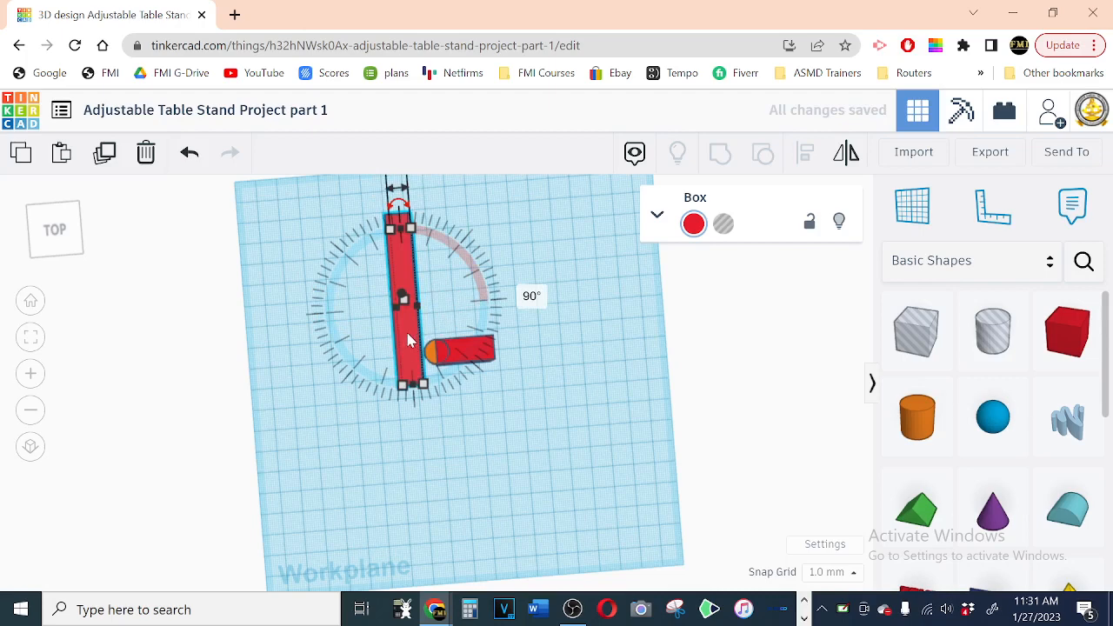
Step: Move the long box 12.5 mm sideways and 13.5 mm back so its near end meets the cylinder's centre, and check the rounded corner joint
drag(409, 339, 433, 300)
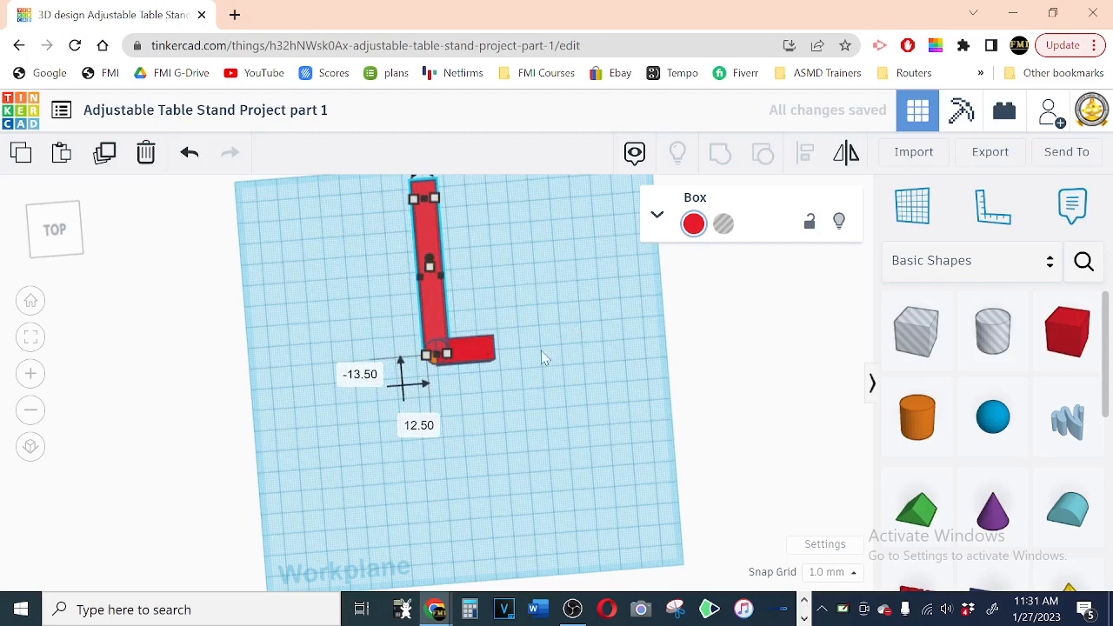
click(475, 393)
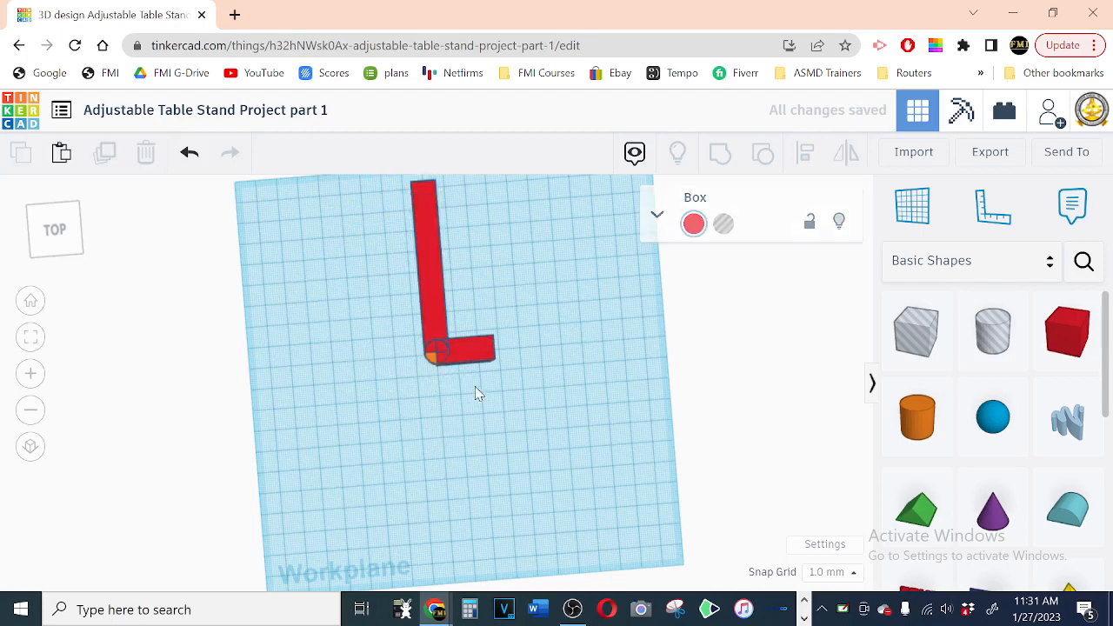
click(433, 364)
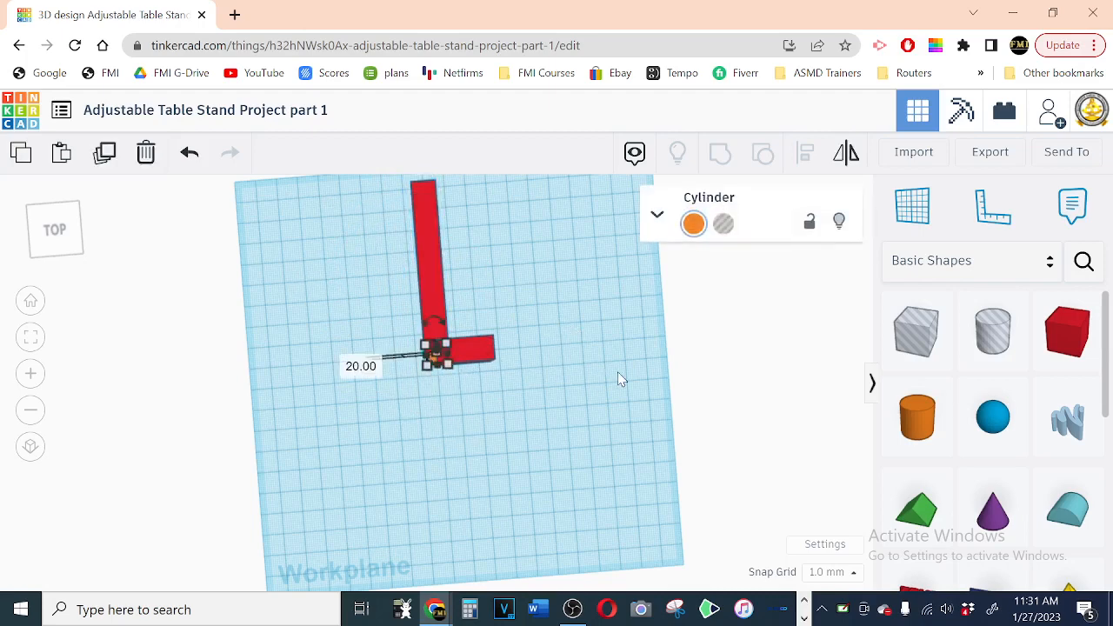
key(f)
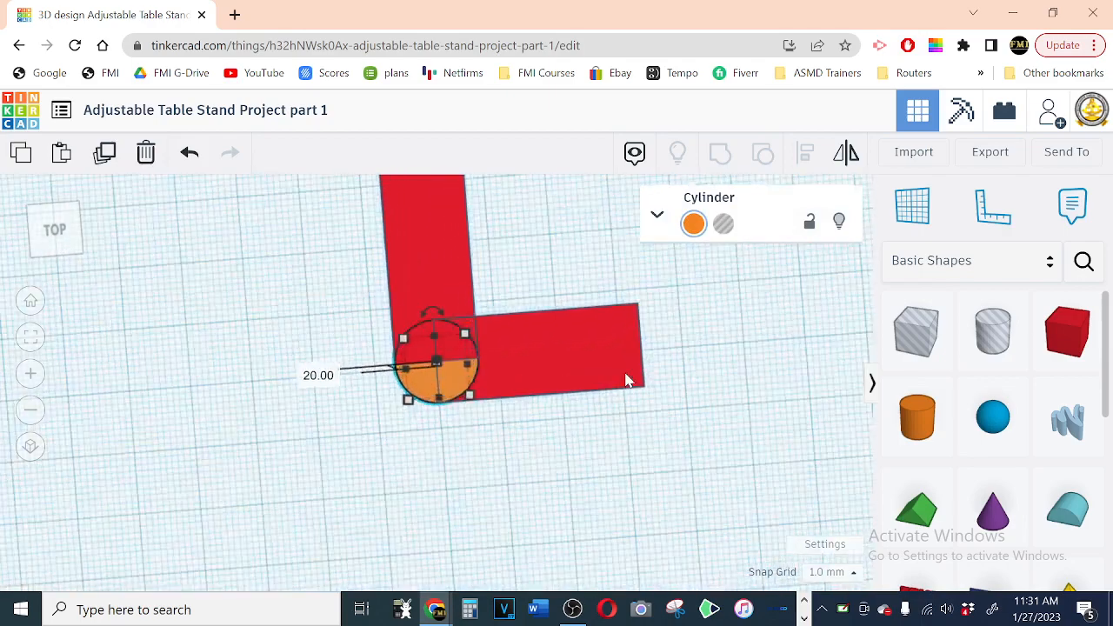
click(615, 528)
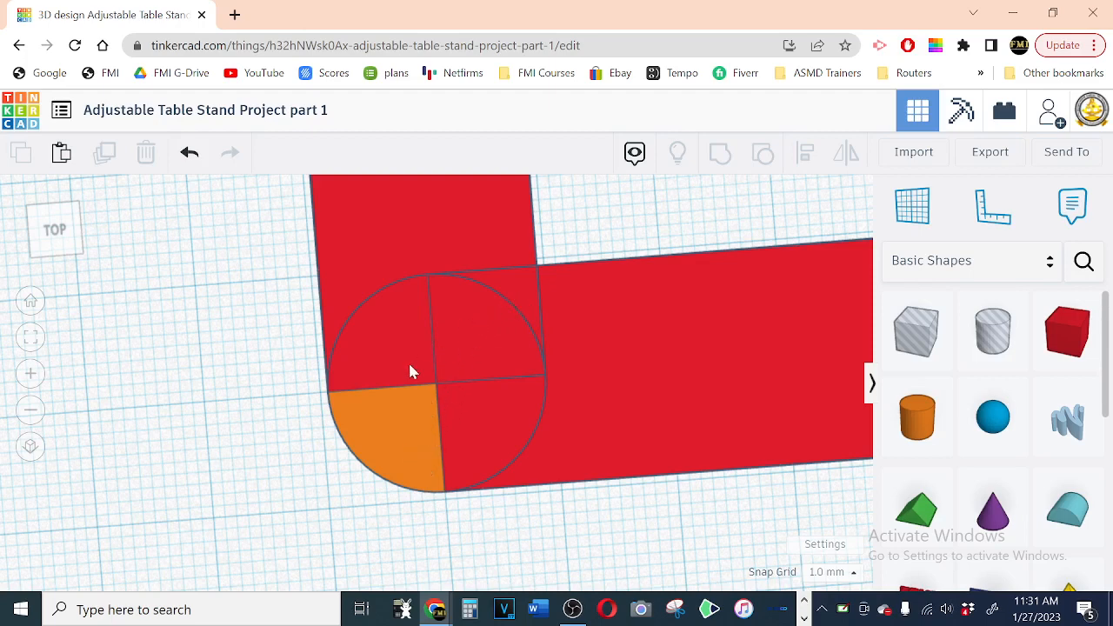
scroll(522, 347, down, 6)
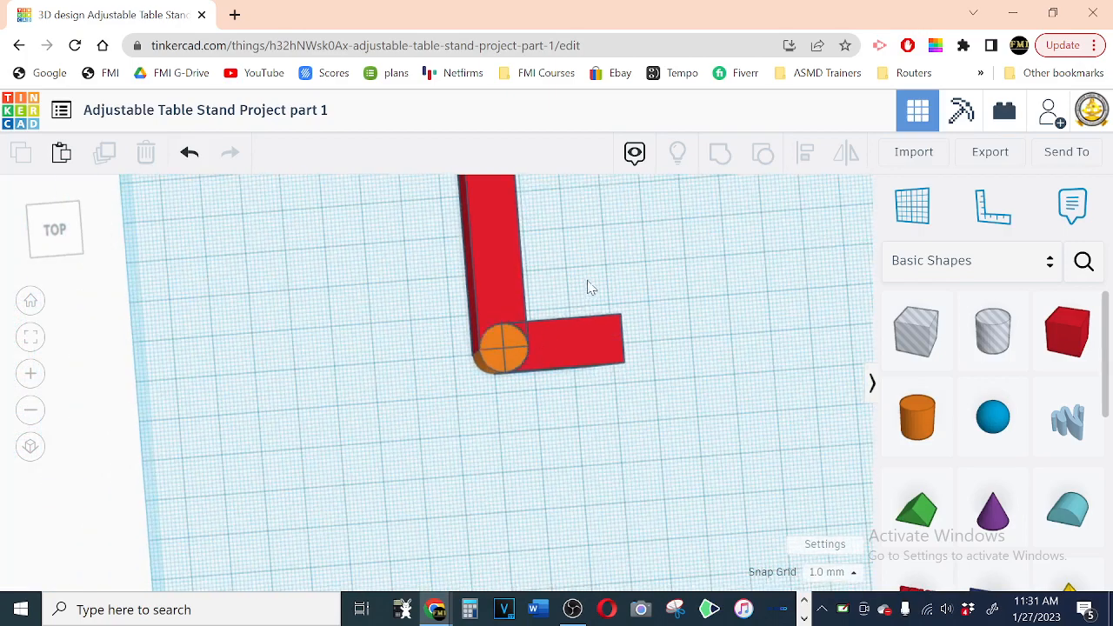
right_drag(666, 261, 601, 338)
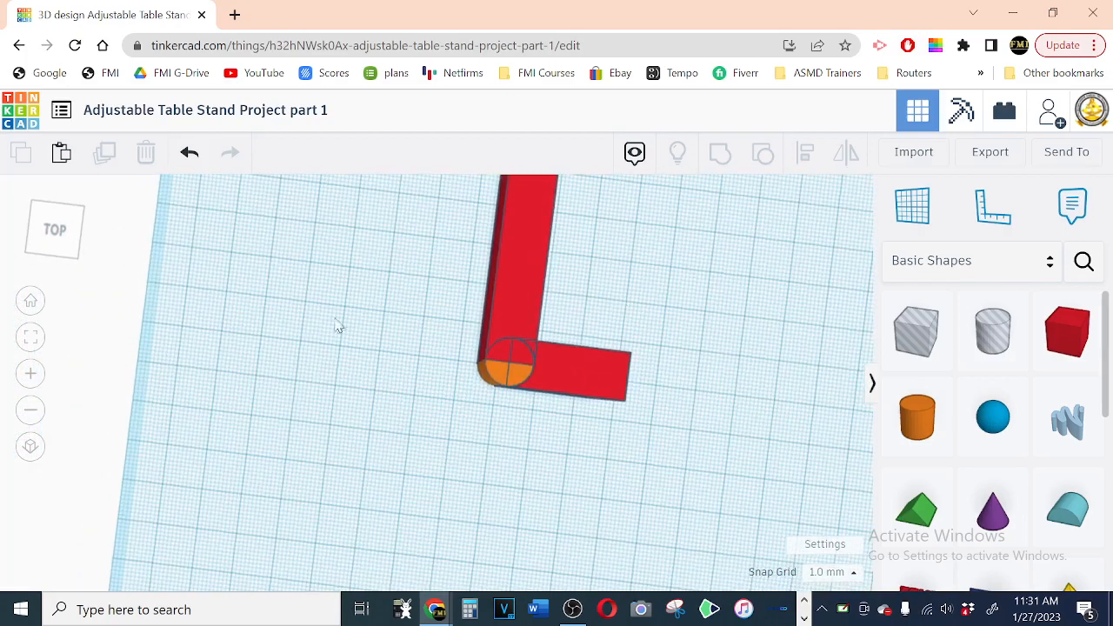
Step: Duplicate the short box of the L and move the copy back and sideways into the open space beside the long box
scroll(338, 326, down, 3)
scroll(323, 316, down, 2)
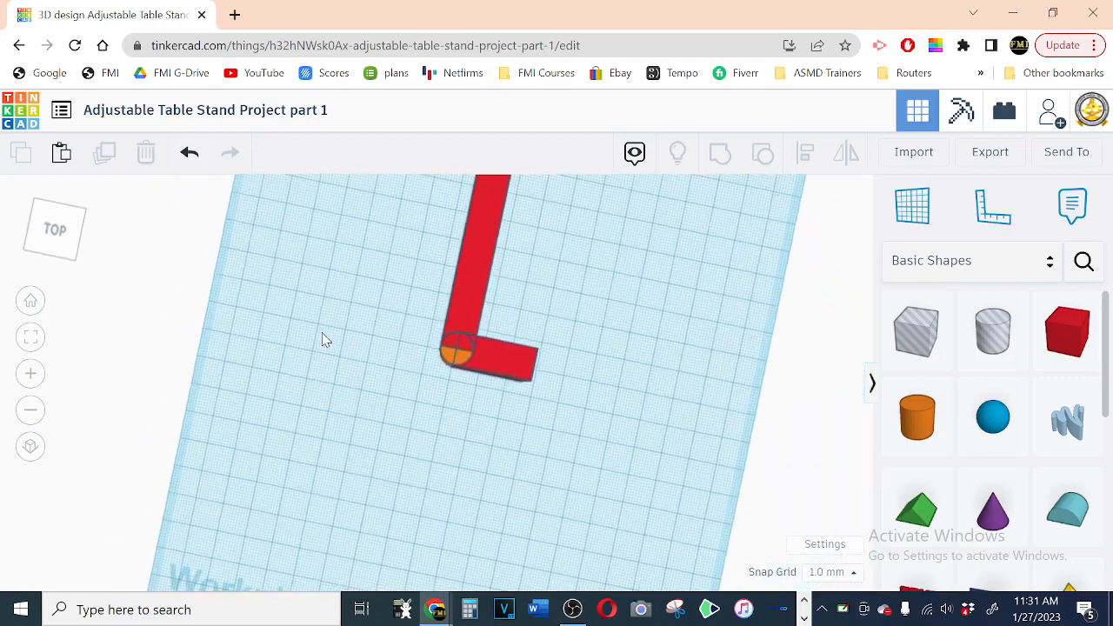
click(505, 366)
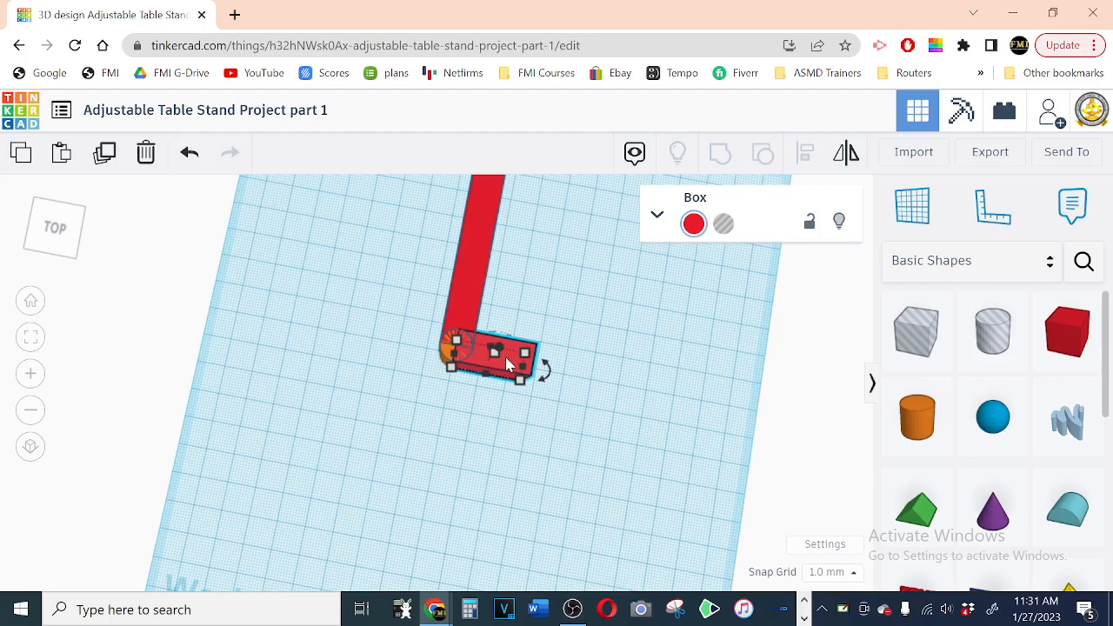
click(129, 172)
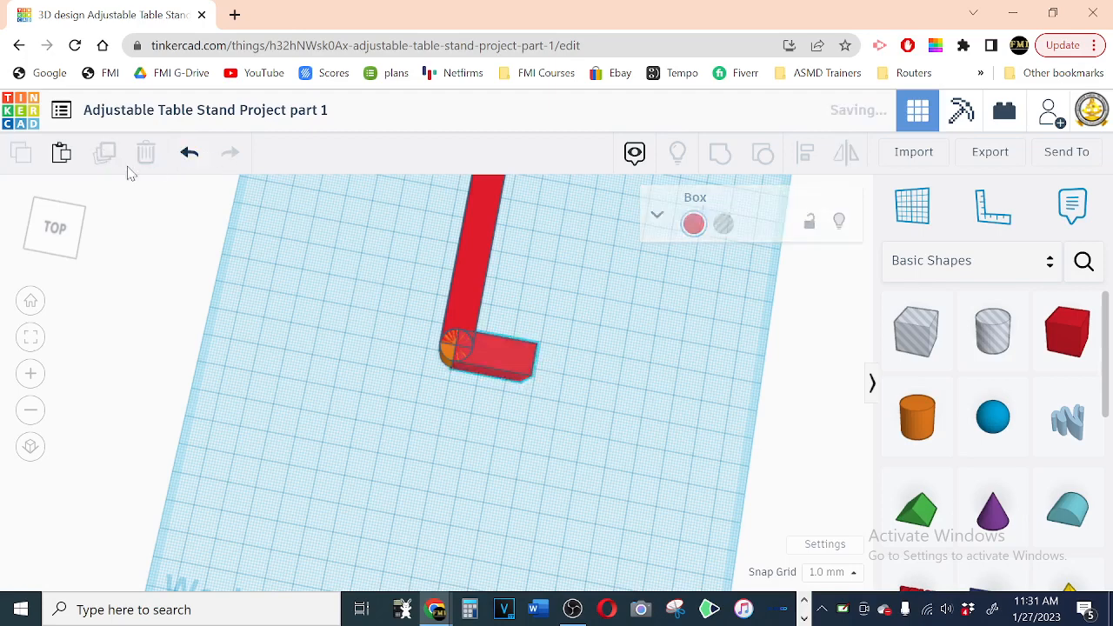
key(ctrl+d)
key(Up)
key(Up)
key(Up)
key(Up)
key(Up)
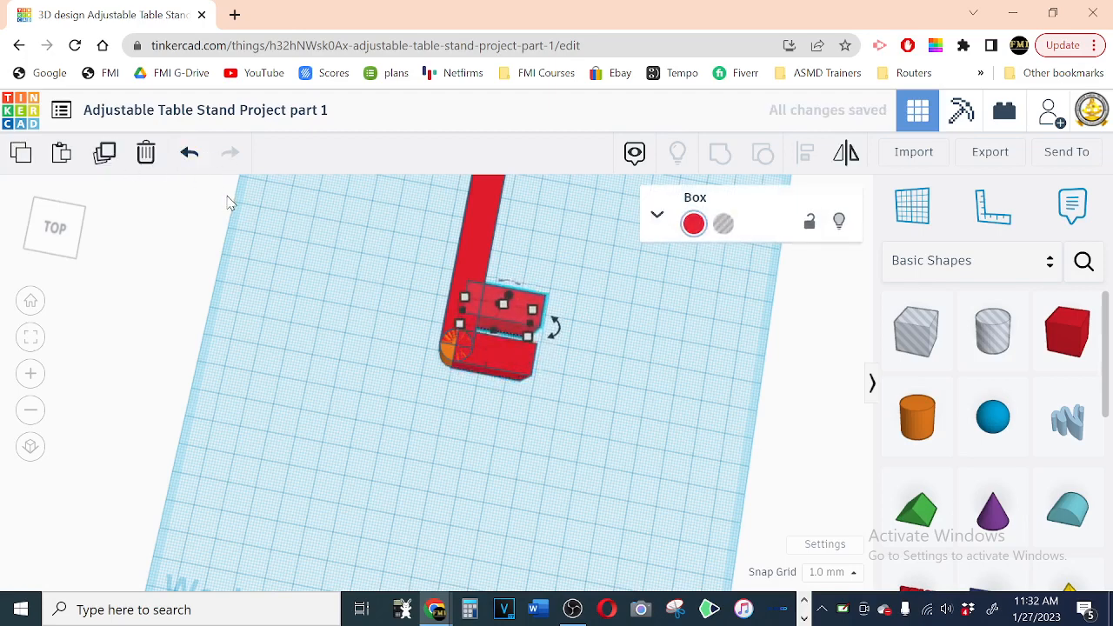
key(Right)
key(Right)
key(Right)
key(Right)
key(Right)
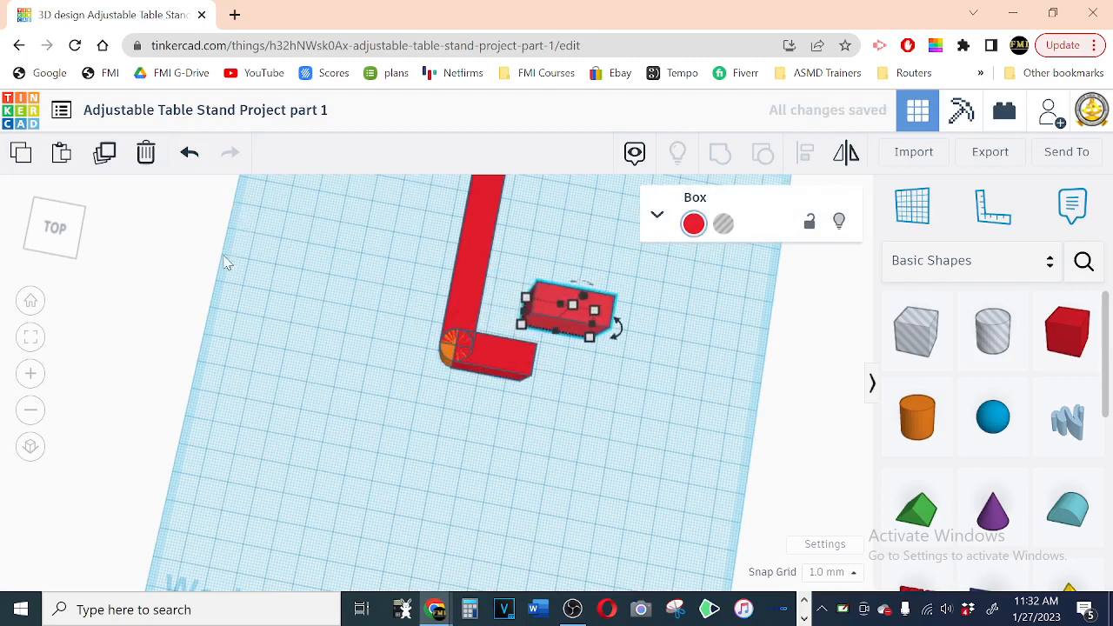
Step: Shorten the newly copied box to 15 mm long
mouse_move(590, 337)
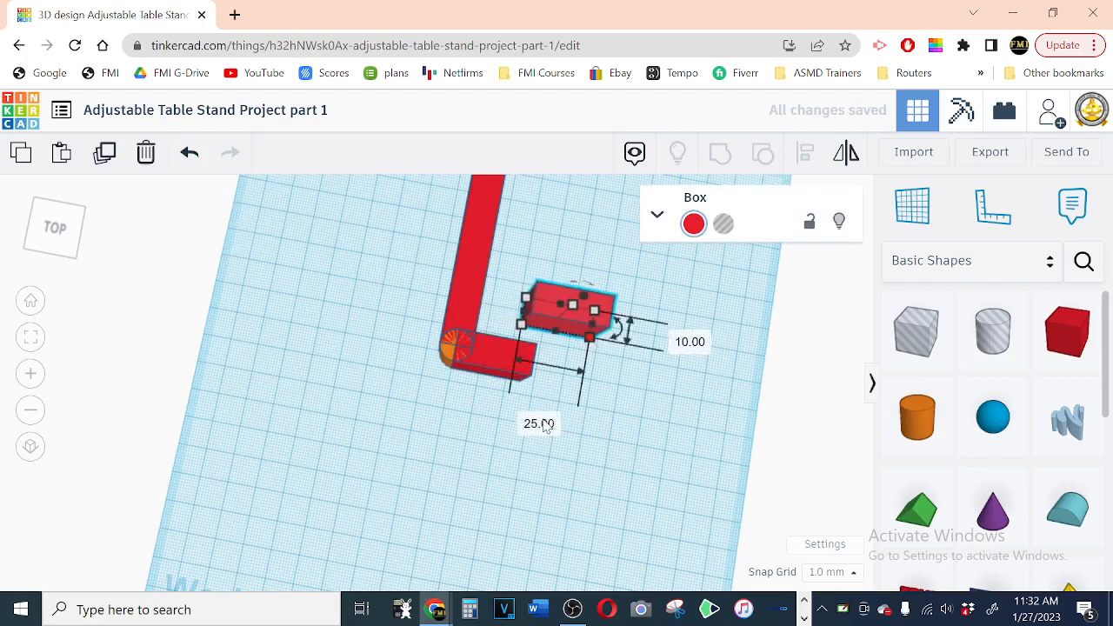
click(540, 423)
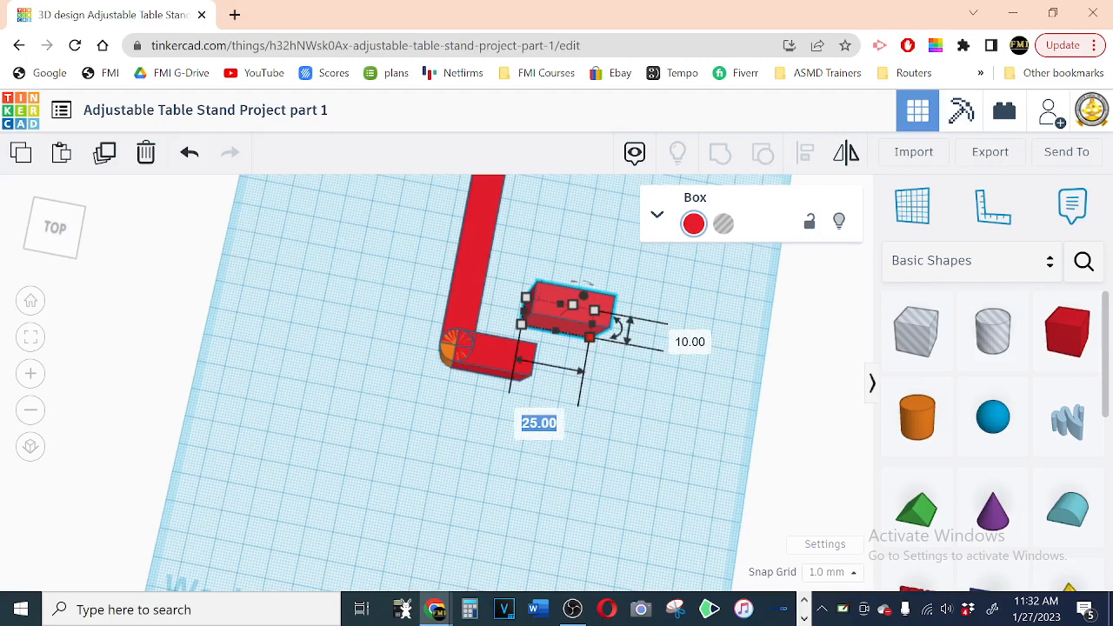
text(15)
key(Return)
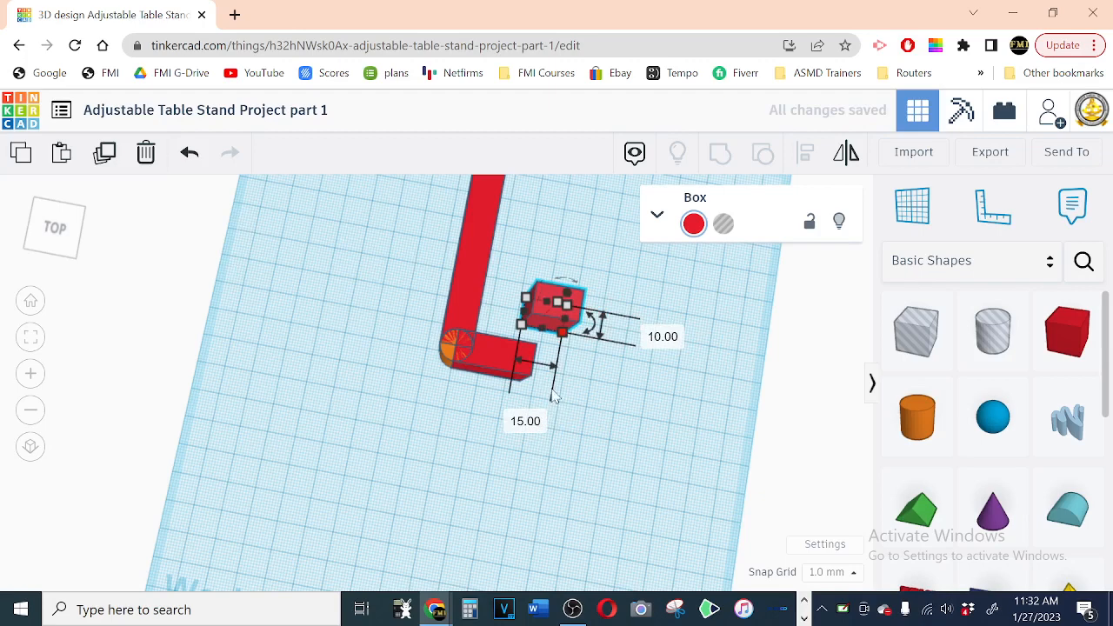
click(593, 364)
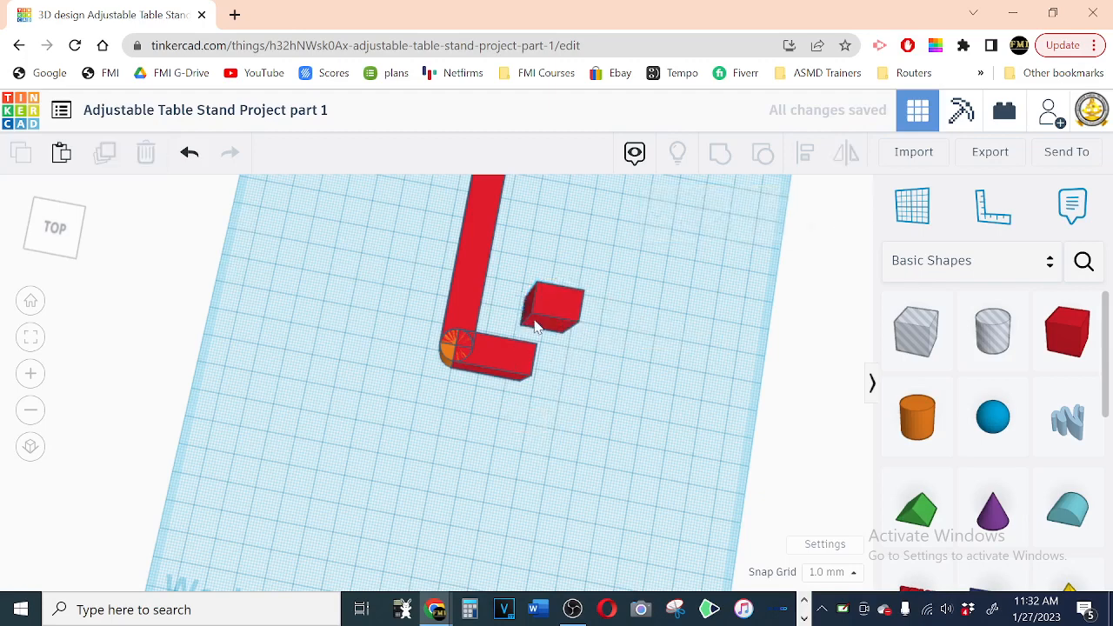
Step: Duplicate the corner cylinder and move the copy along the short box until it is centred on the box's free end
click(448, 356)
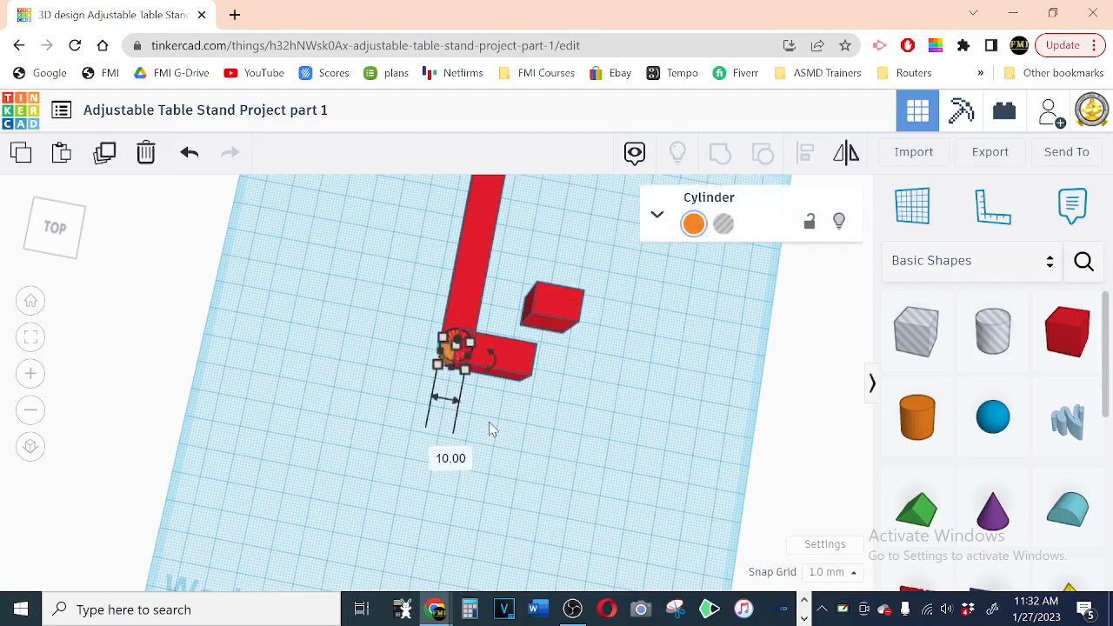
click(105, 152)
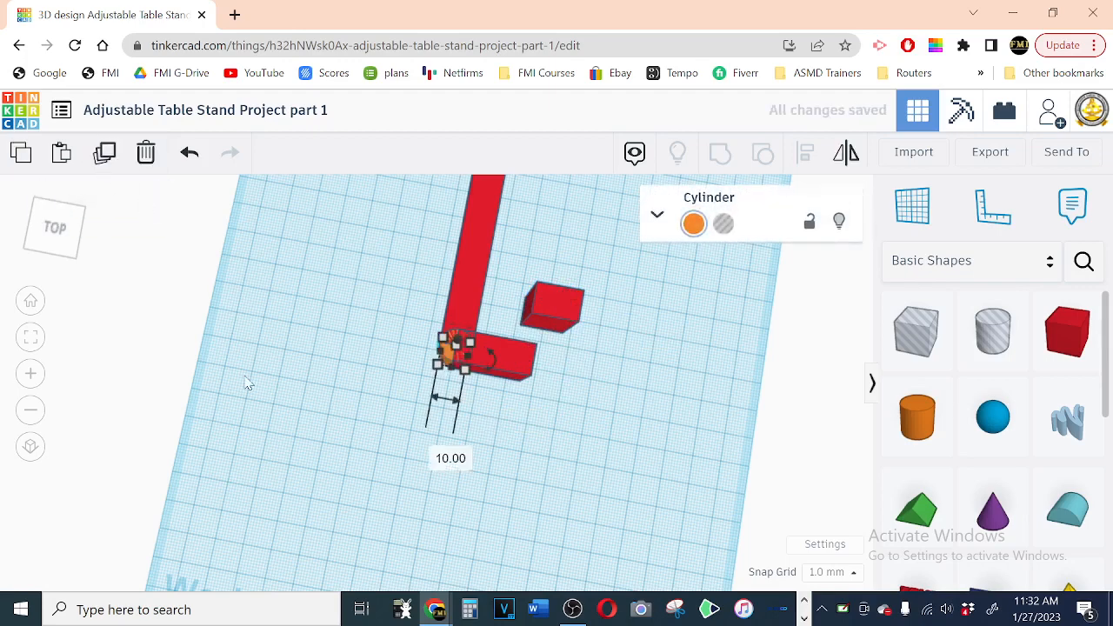
key(Right)
key(Right)
key(Right)
key(Right)
key(Right)
key(Right)
key(Right)
key(Right)
key(Right)
key(Right)
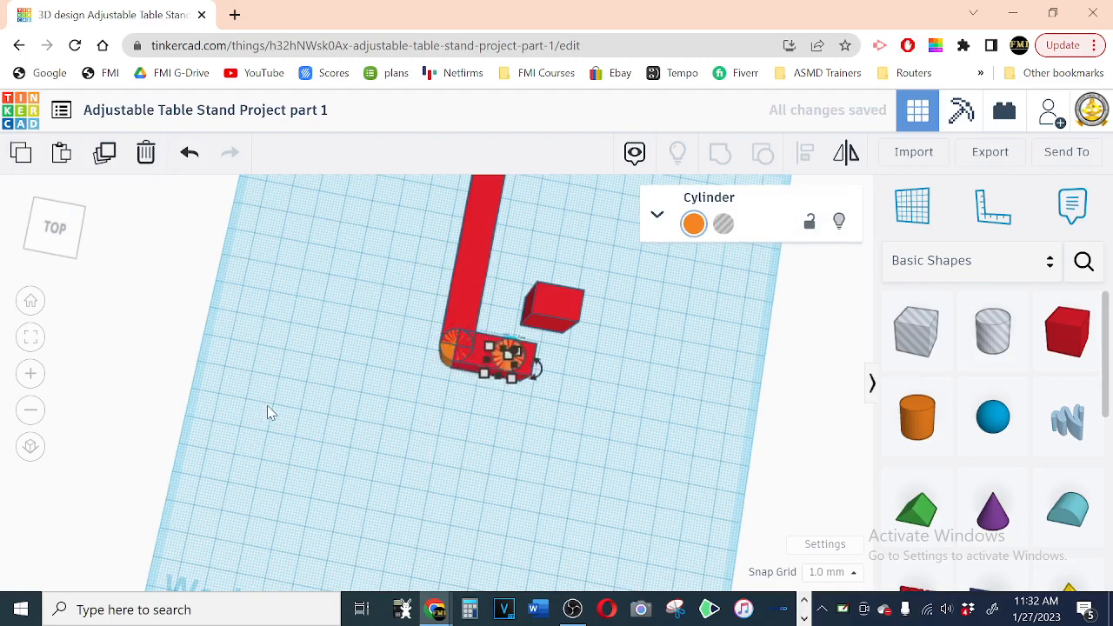
key(Left)
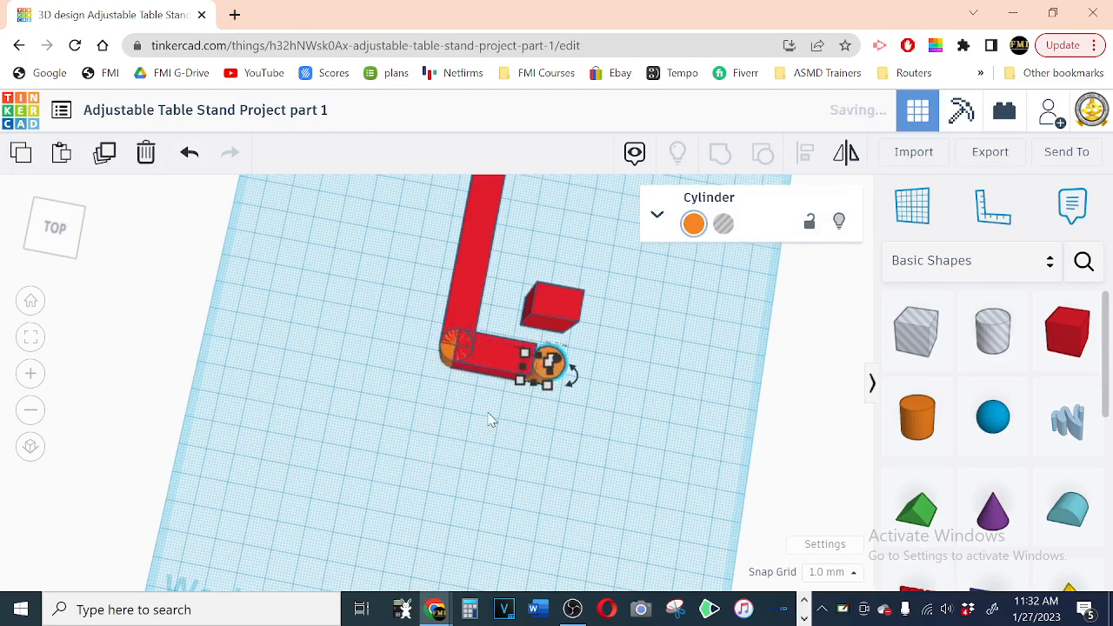
key(f)
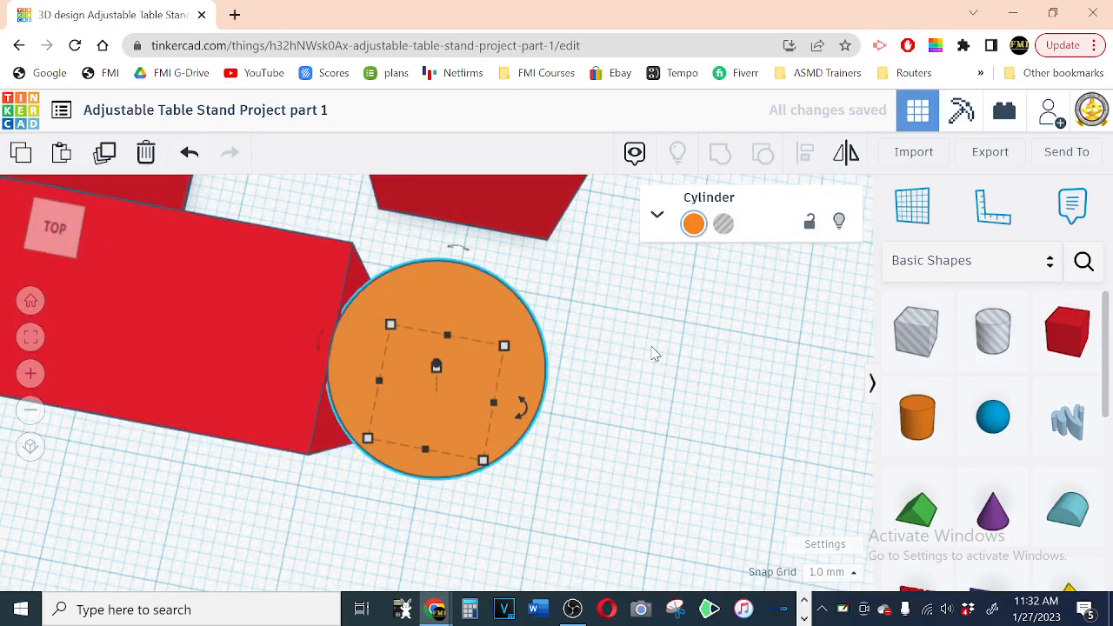
key(Left)
key(Left)
key(Left)
key(Left)
key(Left)
key(Left)
key(Left)
key(Left)
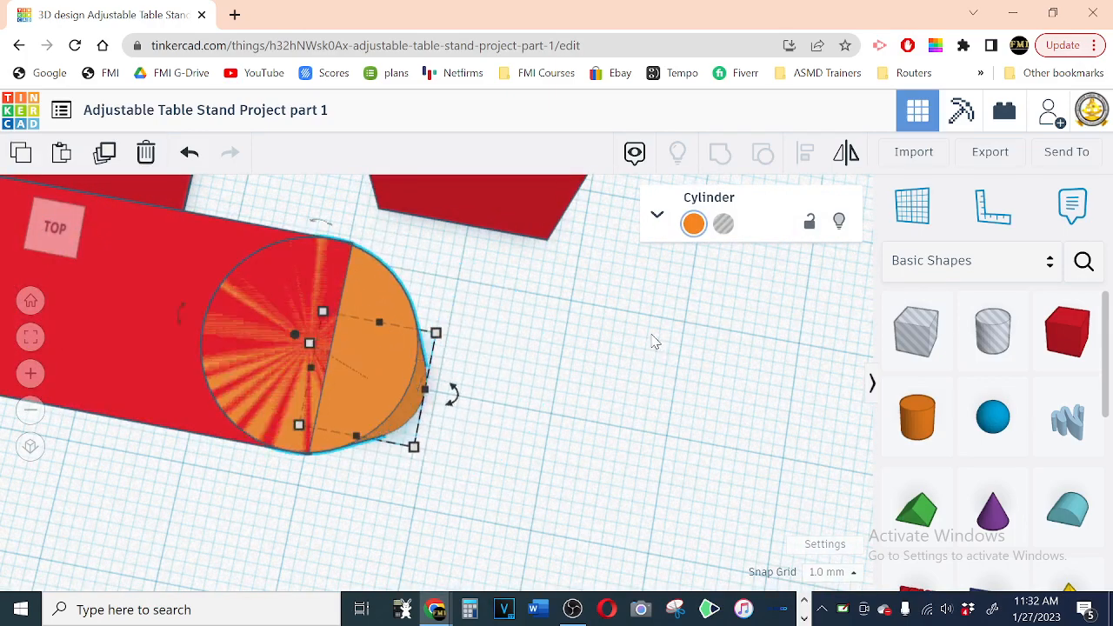
key(Right)
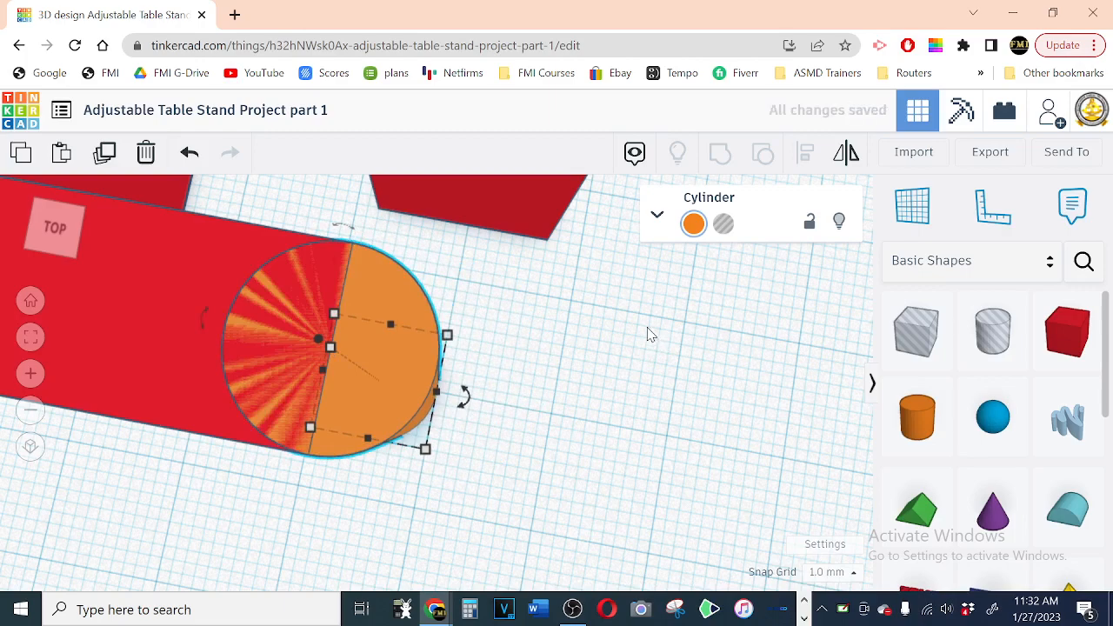
scroll(561, 278, down, 5)
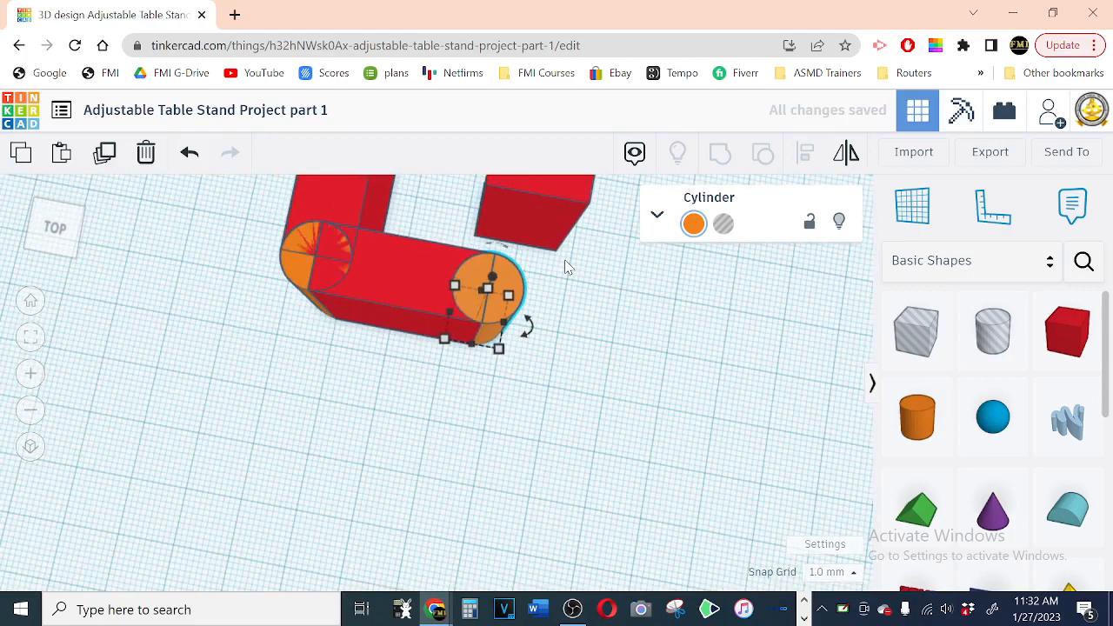
scroll(614, 392, down, 6)
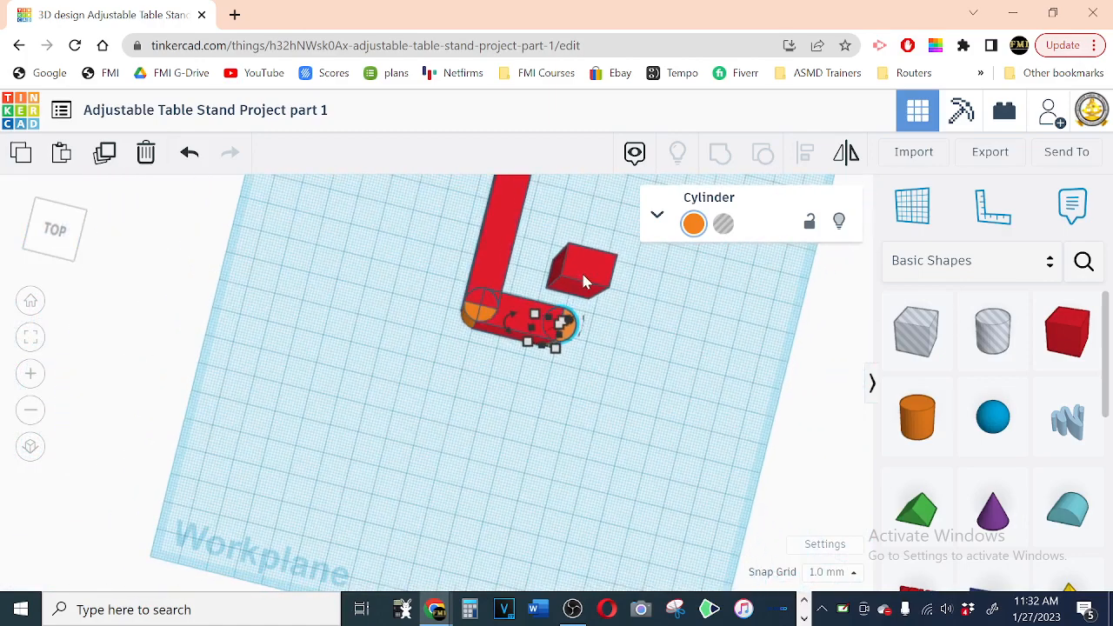
Step: Rotate the loose 15 mm box 90° on the workplane so it runs parallel to the long box
click(581, 269)
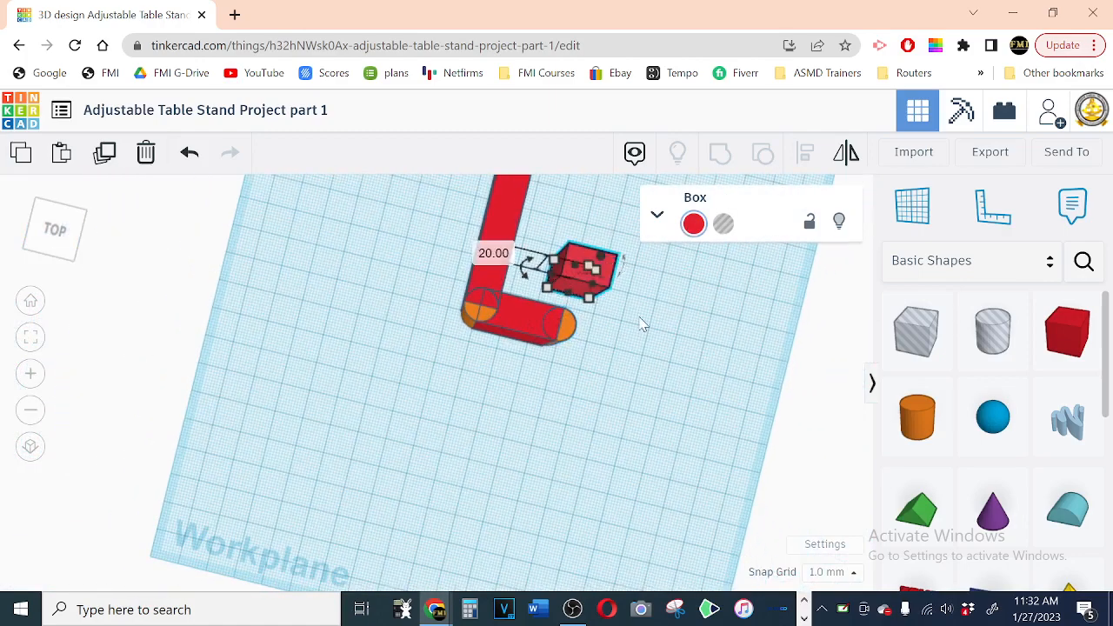
drag(524, 270, 520, 283)
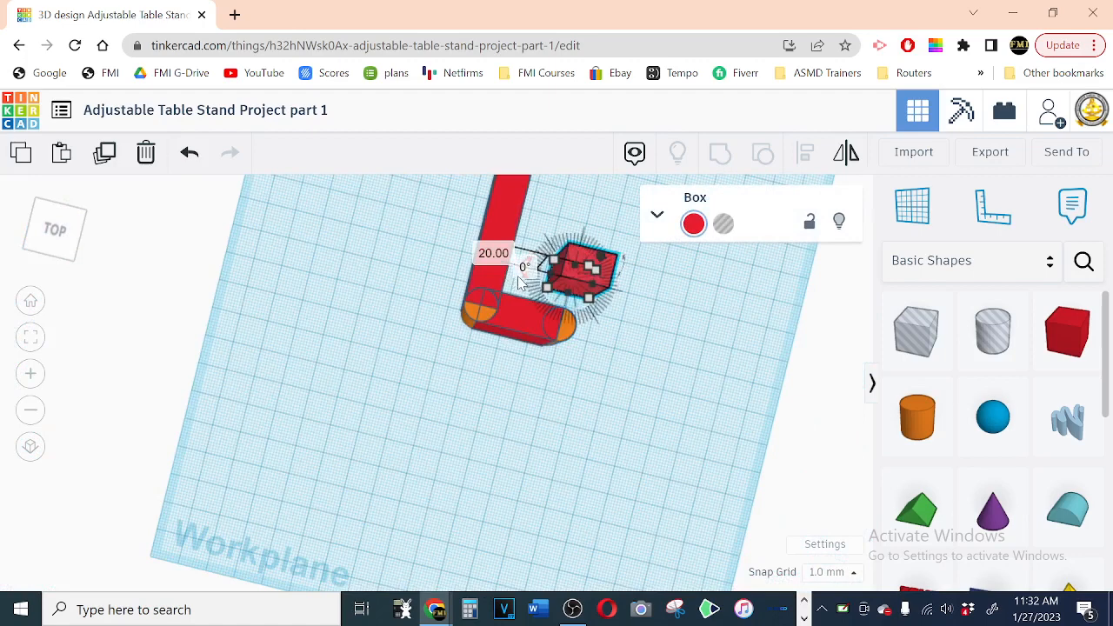
click(523, 267)
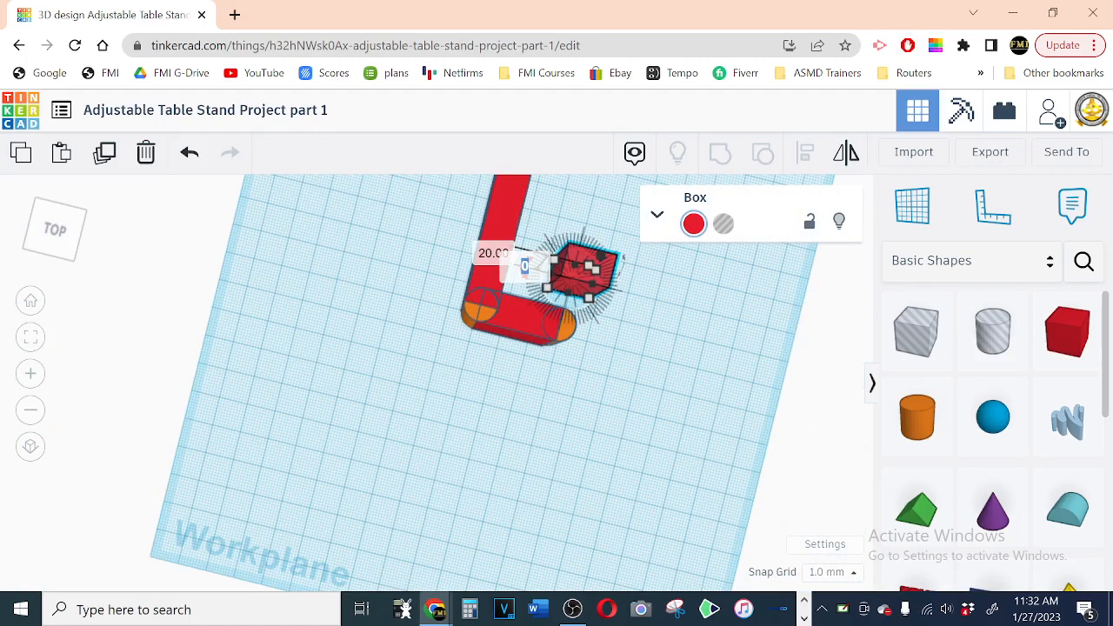
text(90)
key(Return)
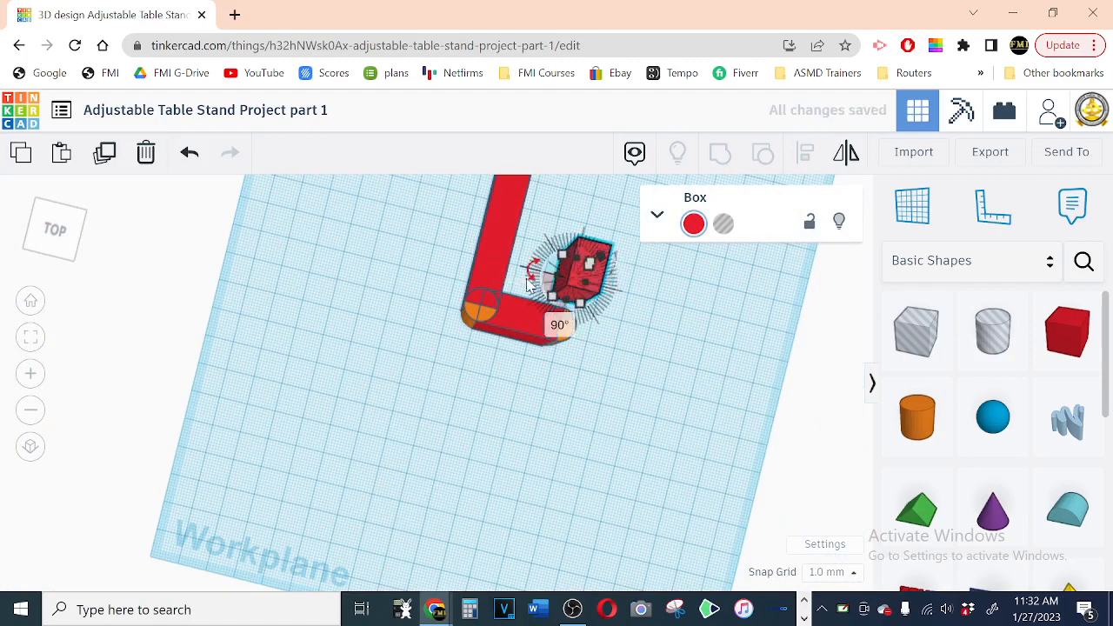
click(640, 328)
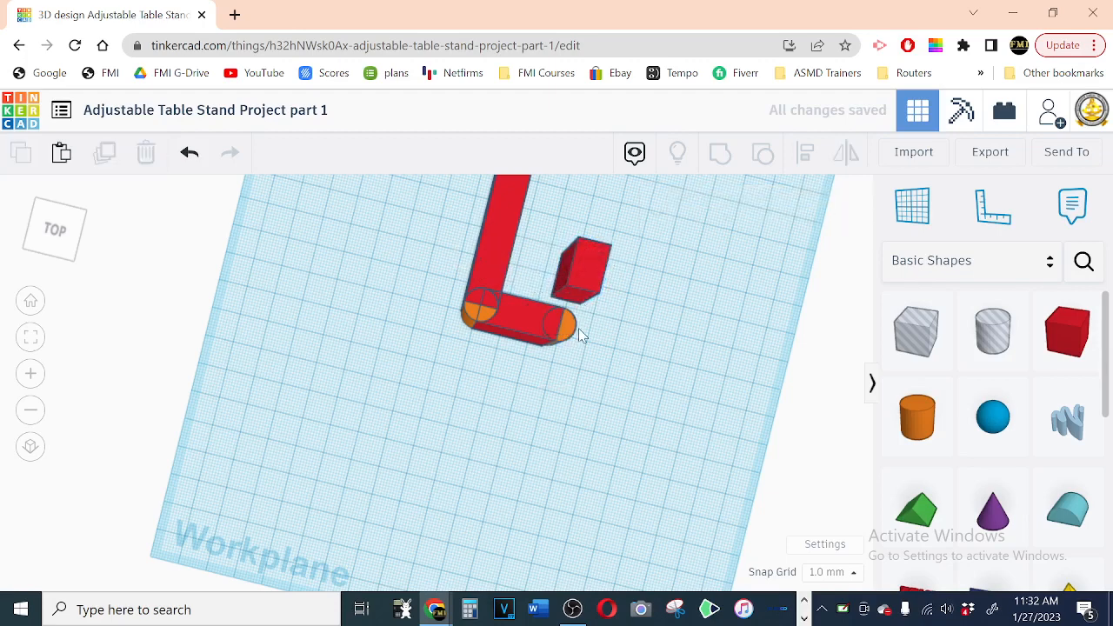
Step: Move the rotated 15 mm box forward and sideways so it overlaps the cylinder at the short box's free end
click(573, 284)
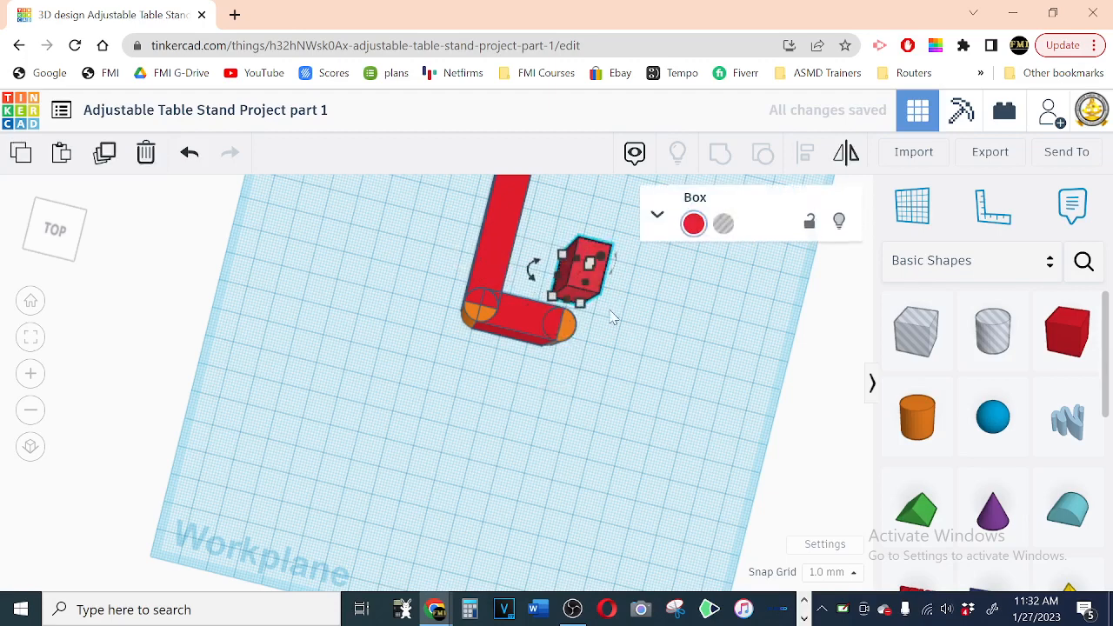
key(Down)
key(Down)
key(Down)
key(Down)
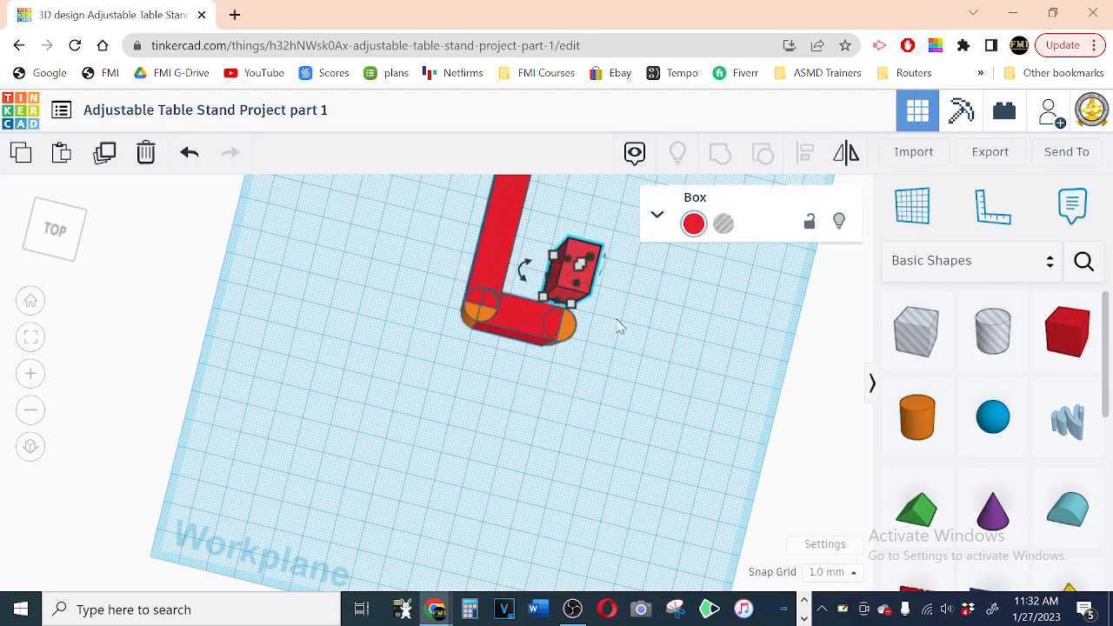
key(Down)
key(Down)
key(Down)
key(Down)
key(Down)
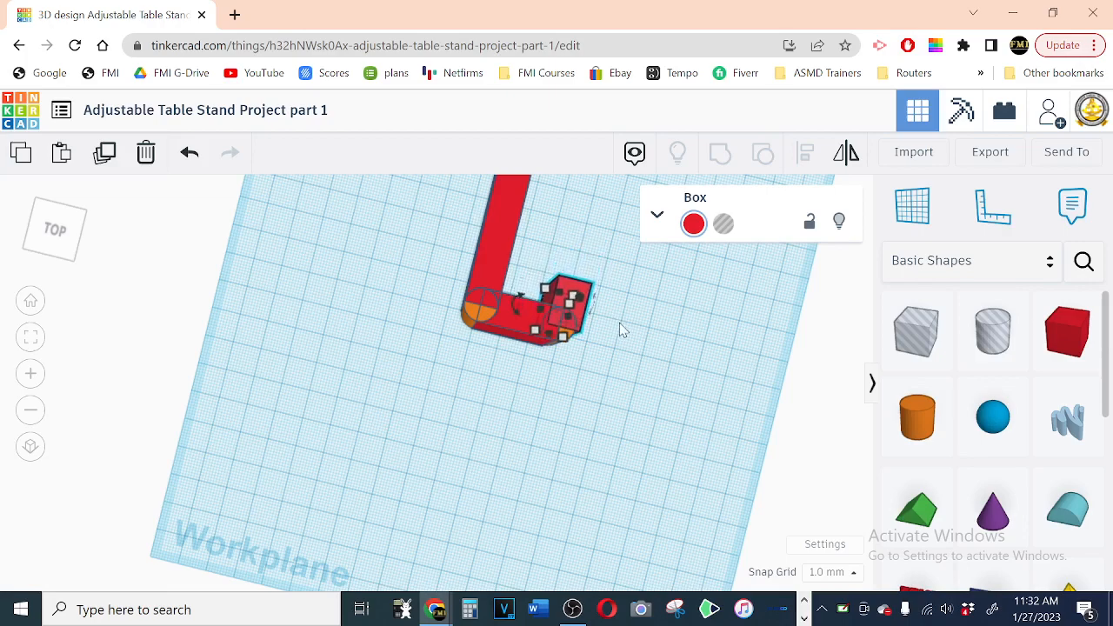
key(Up)
key(Left)
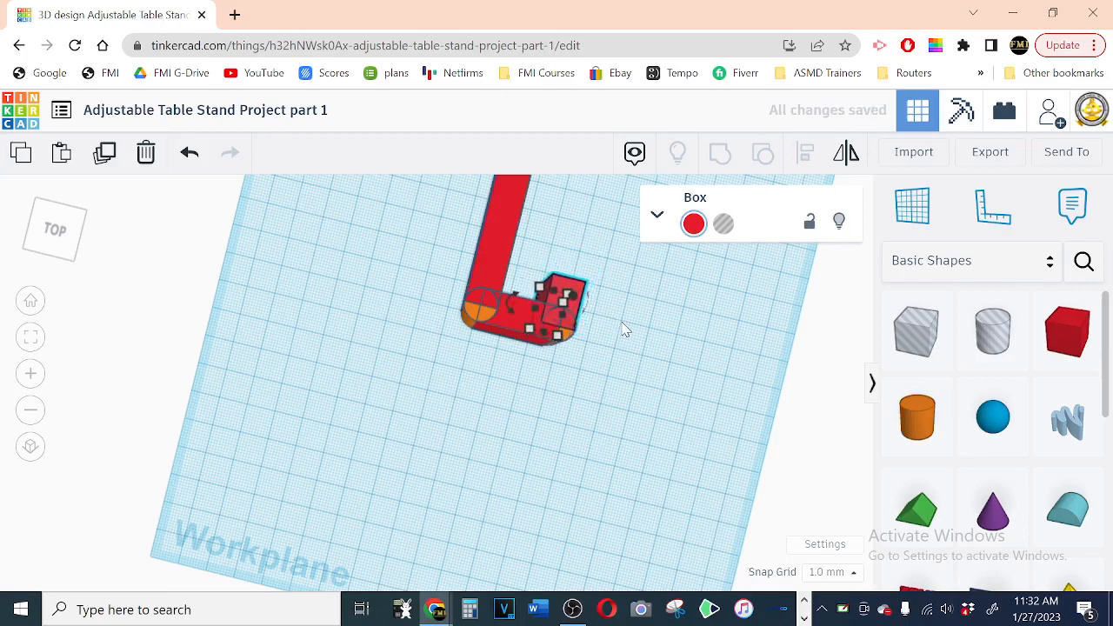
key(Right)
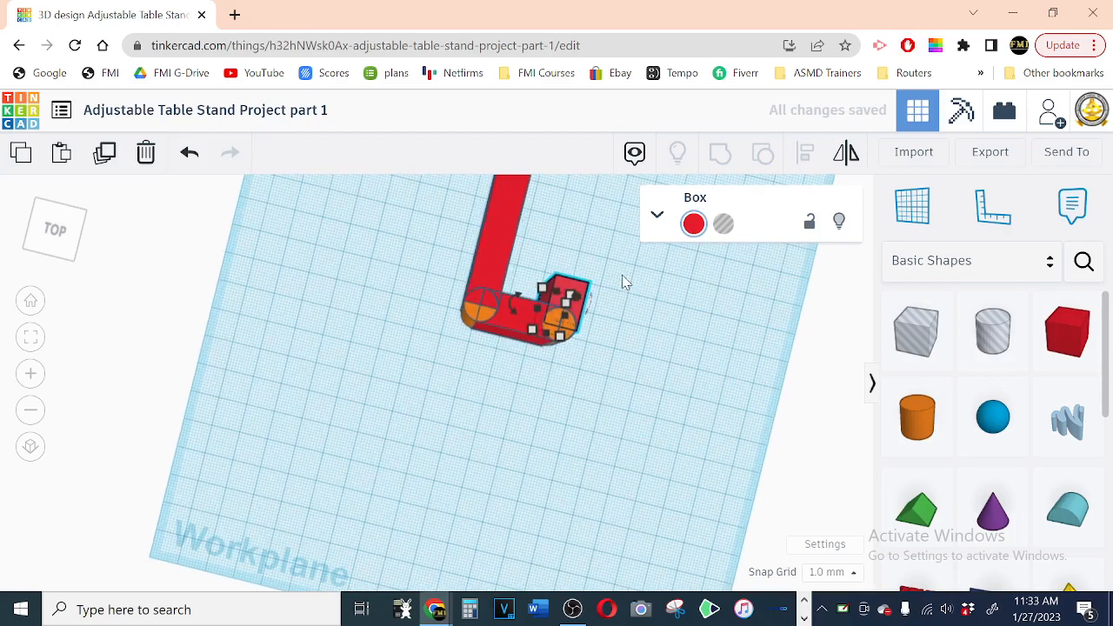
Step: Set the snap grid to 0.5 mm and shift the 15 mm box sideways until its sides align with the end cylinder's edges
key(f)
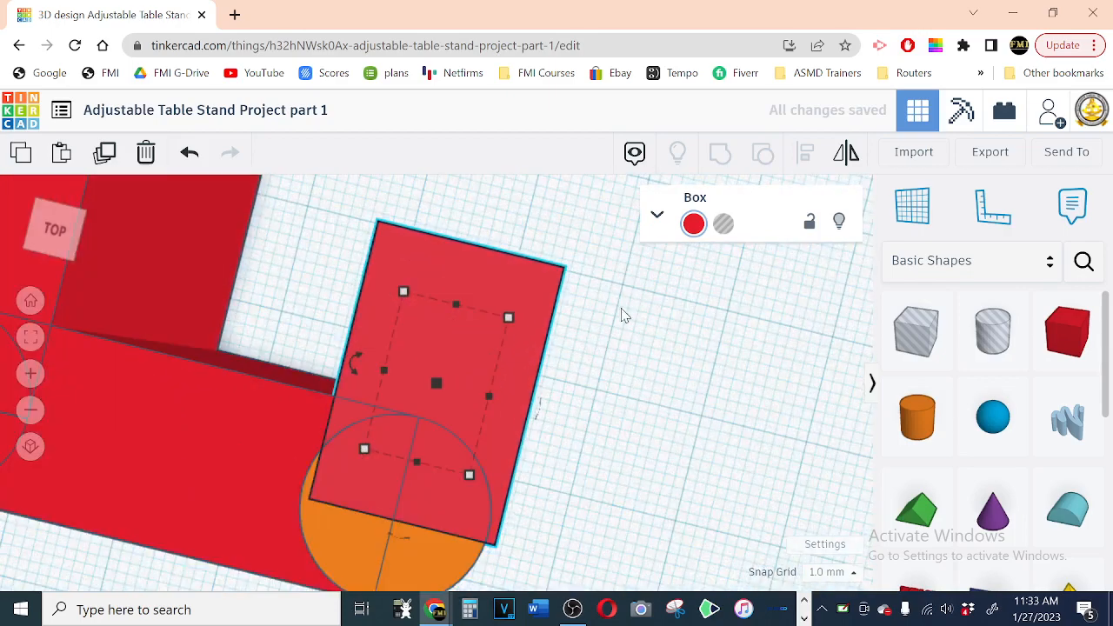
key(Left)
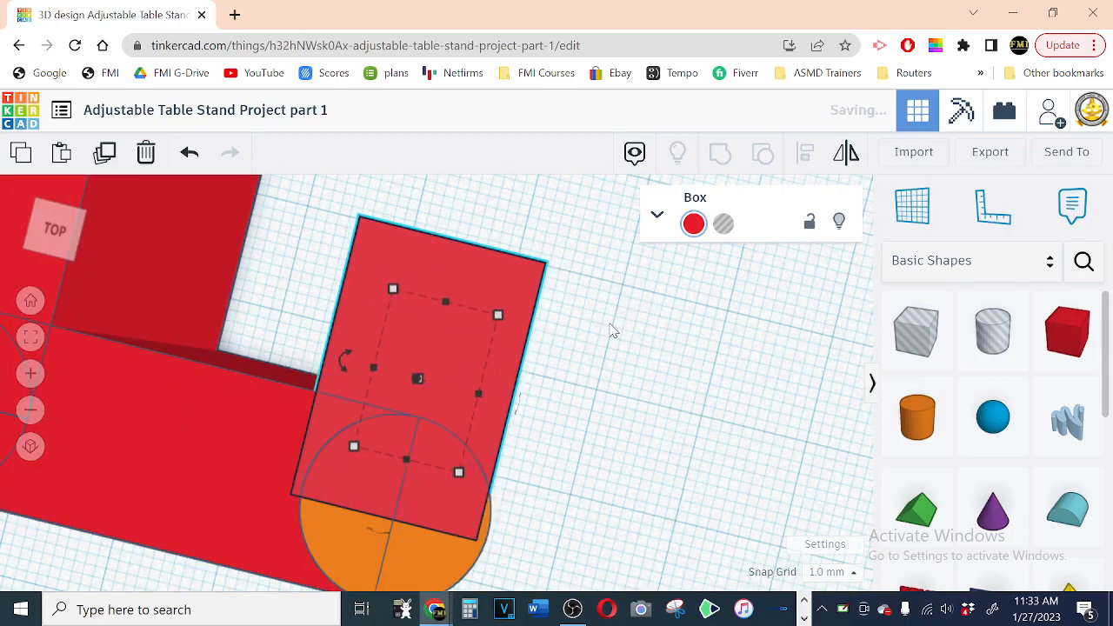
key(Right)
key(Left)
key(Right)
key(Left)
key(Right)
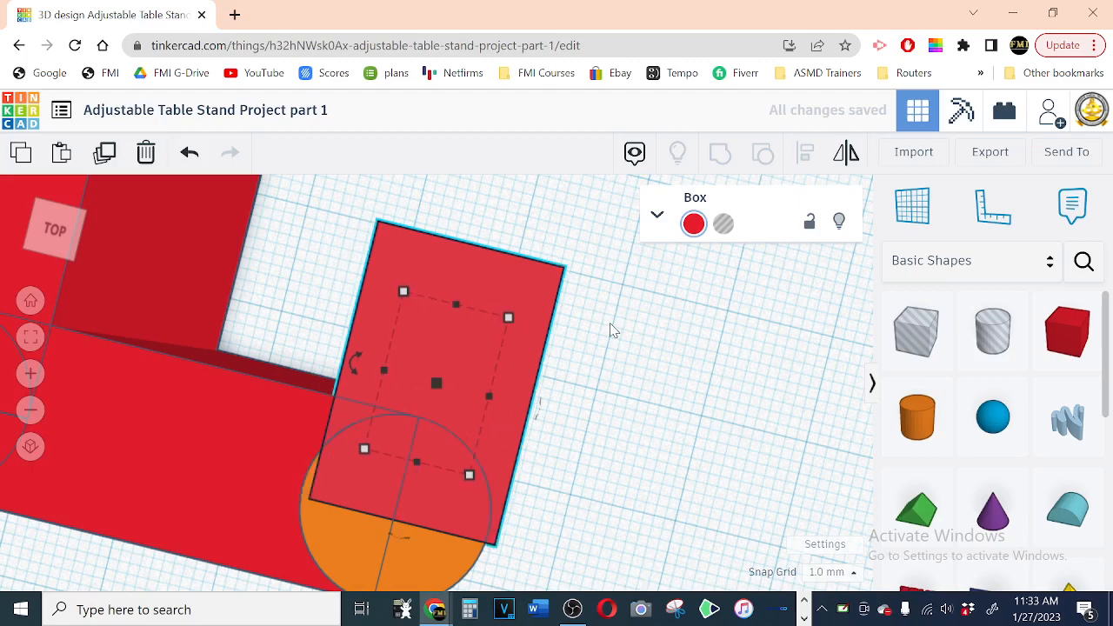
key(Left)
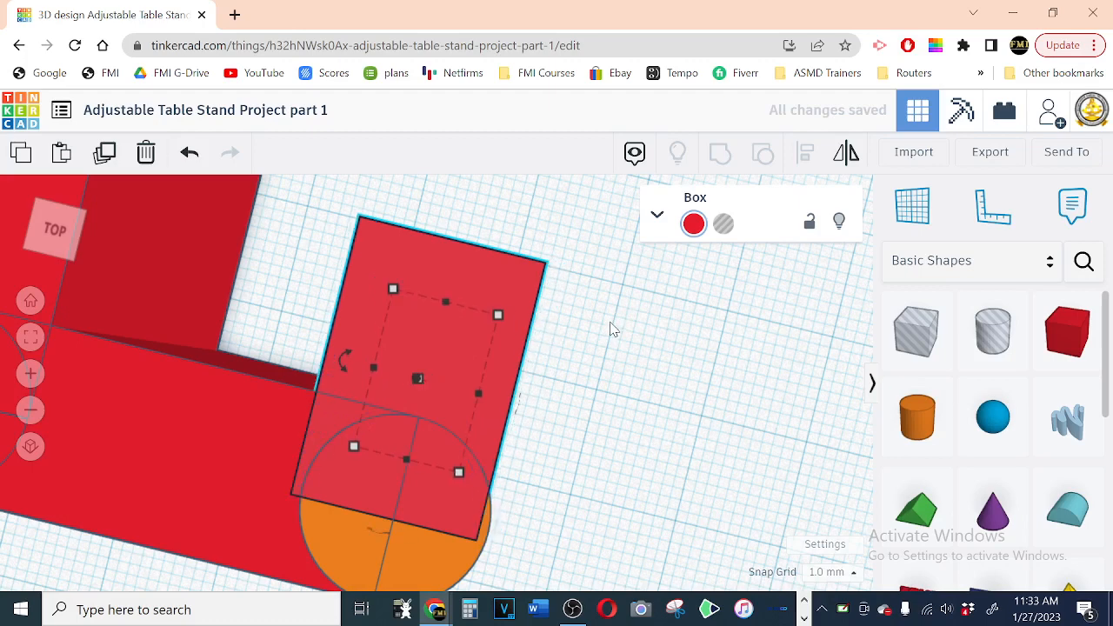
click(844, 575)
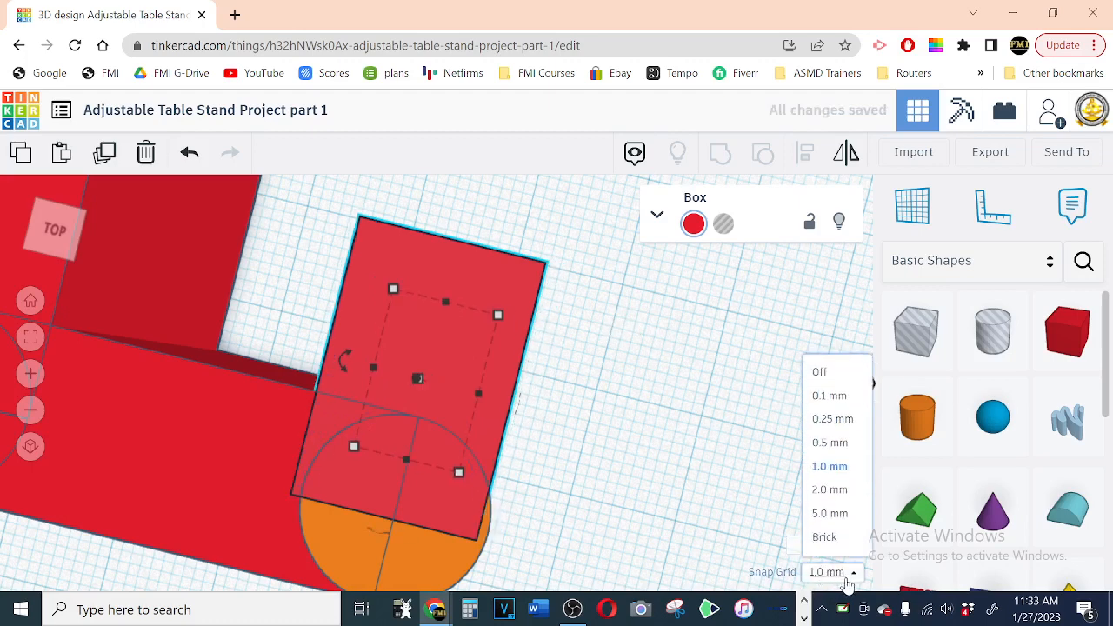
click(831, 451)
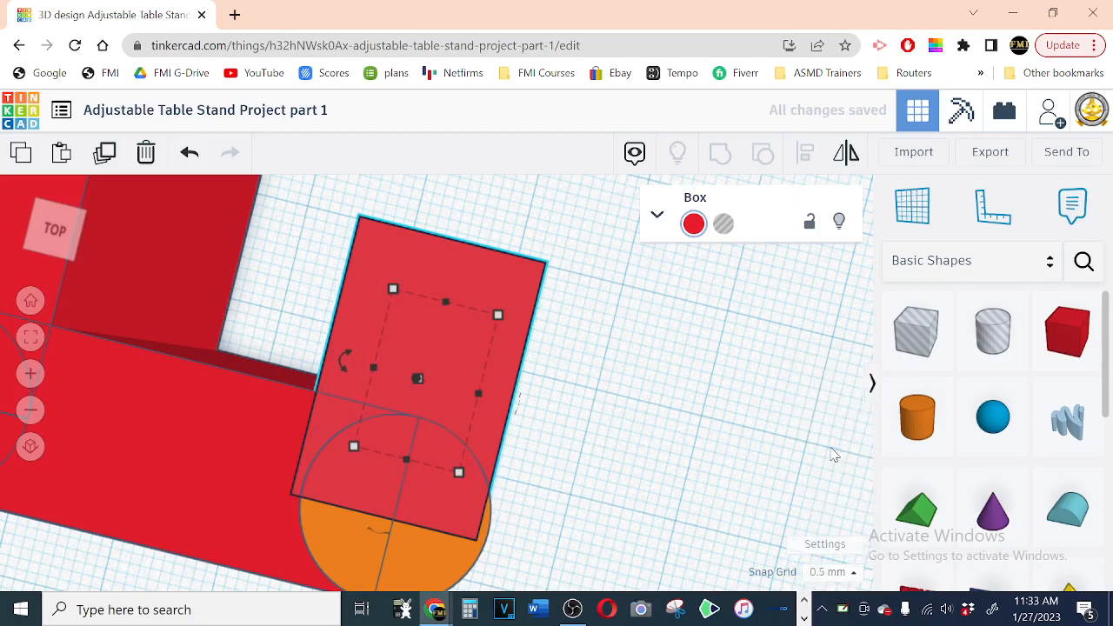
key(Right)
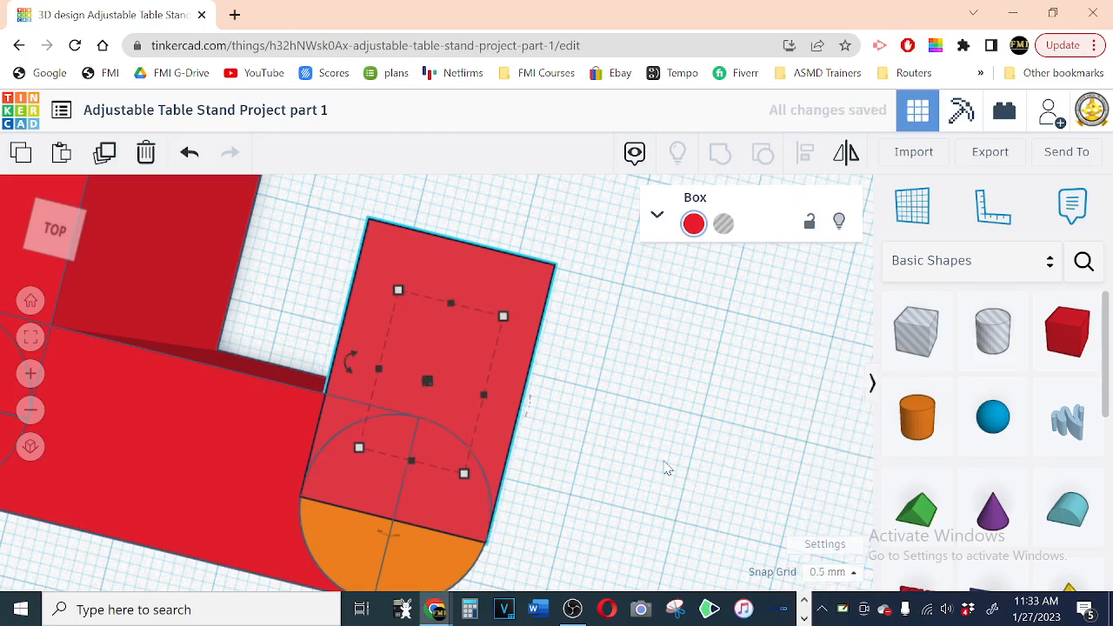
Step: Shift the 15 mm box 0.5 mm back so its near end meets the cylinder's centre line, and check the joint
key(Up)
key(Down)
key(Up)
key(Up)
key(Down)
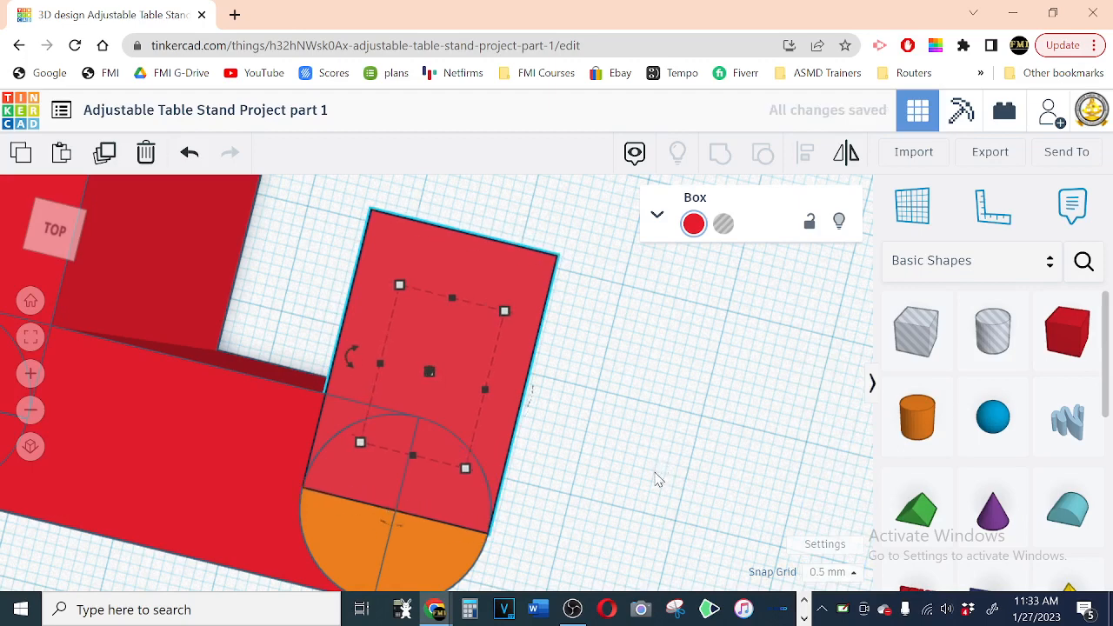
key(Up)
key(Down)
right_drag(614, 438, 655, 417)
scroll(655, 416, down, 10)
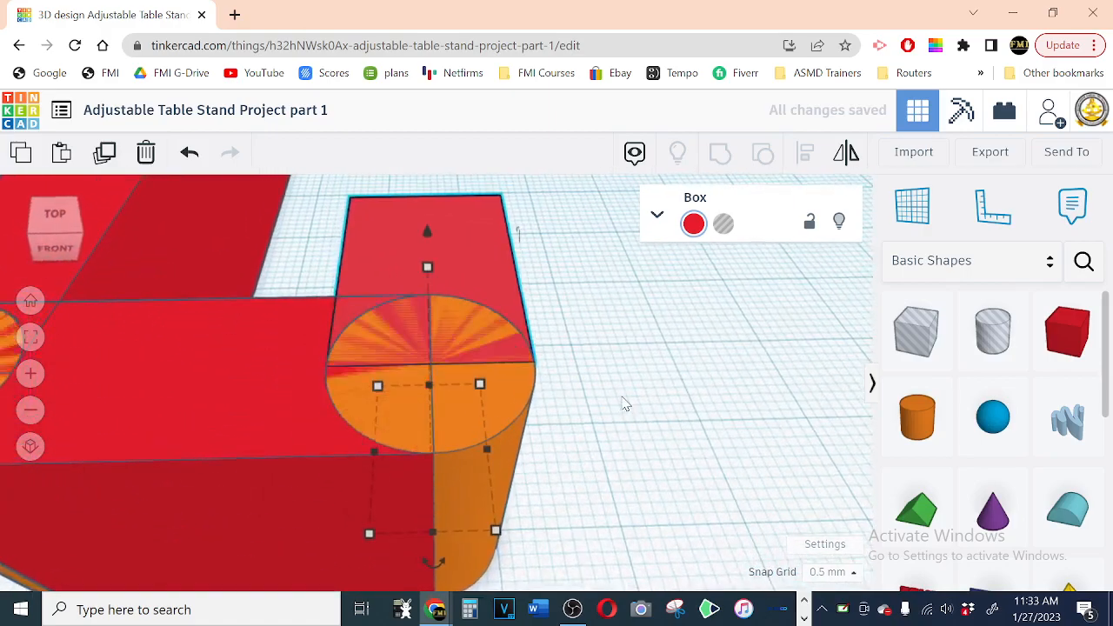
right_drag(690, 363, 671, 405)
scroll(654, 386, up, 1)
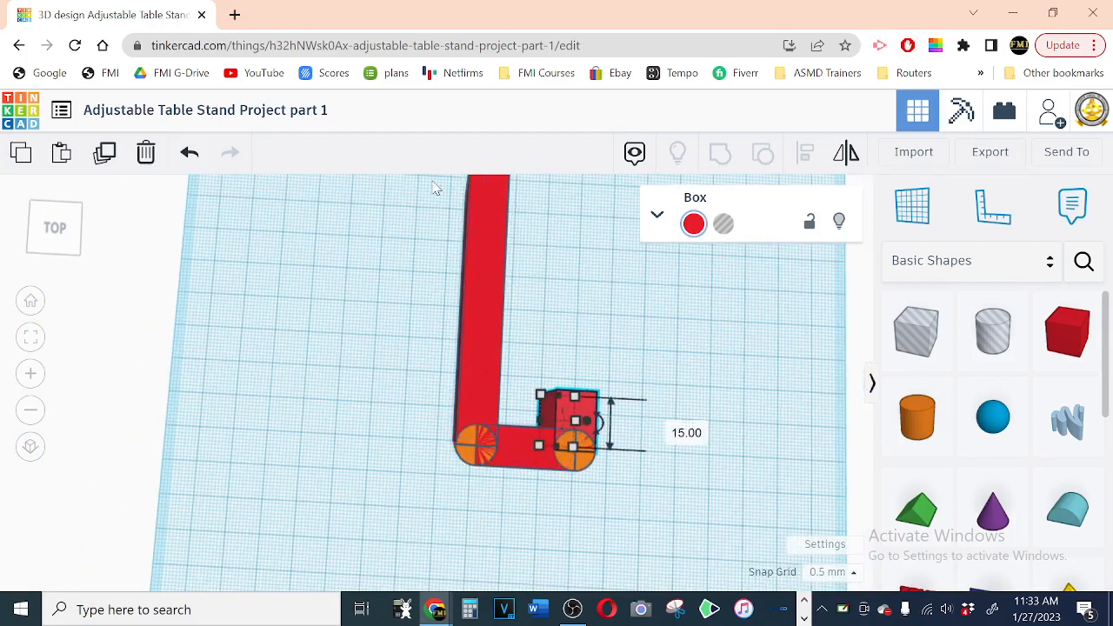
Step: Duplicate the cylinder at the corner of the long and short boxes and move the copy alongside the long box to its far end
click(470, 446)
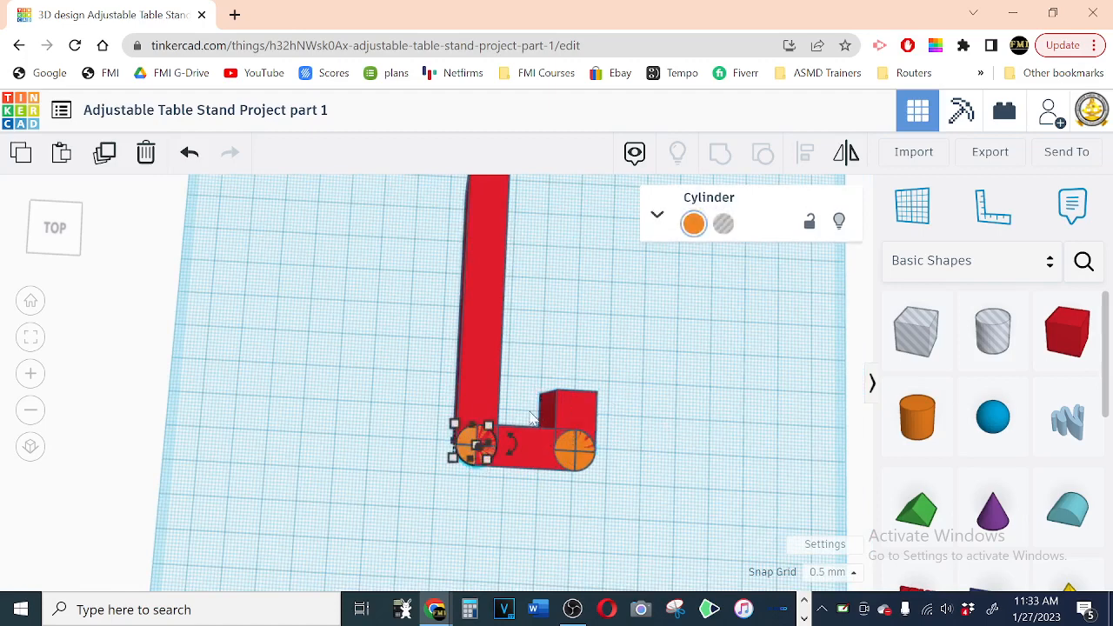
click(104, 153)
key(Left)
key(Left)
key(Left)
key(Left)
key(Left)
key(Left)
key(Left)
key(Left)
key(Left)
key(Left)
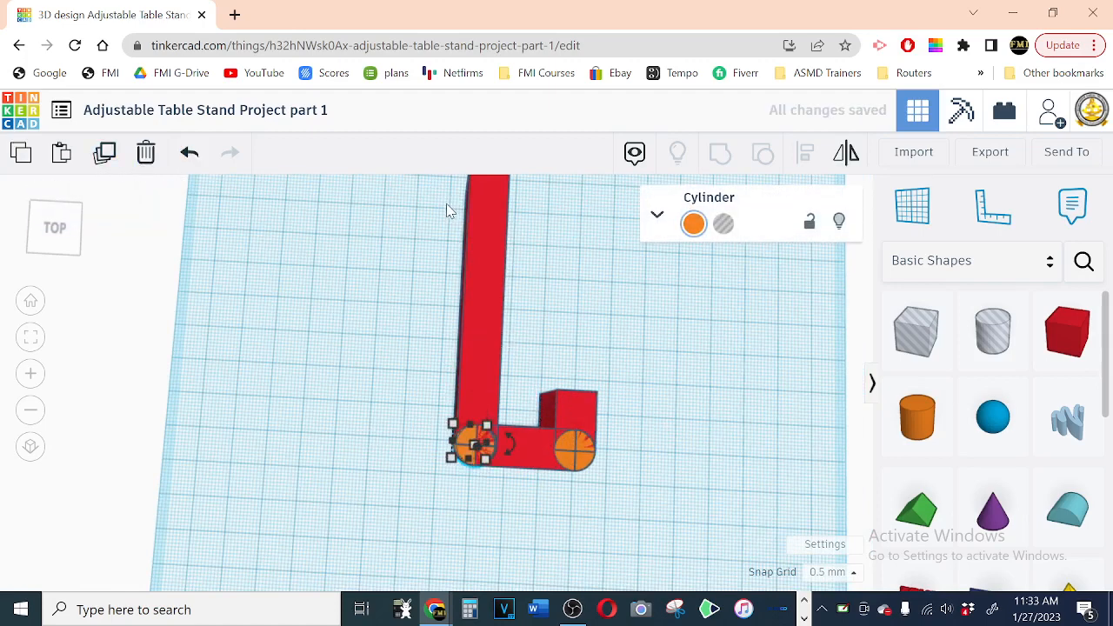
key(Up)
key(Up)
key(Up)
key(Up)
key(Up)
key(Up)
key(Up)
key(Up)
key(Up)
key(Up)
key(Up)
key(Up)
key(Up)
key(Up)
key(Up)
key(Up)
key(Up)
key(Up)
key(Up)
key(Up)
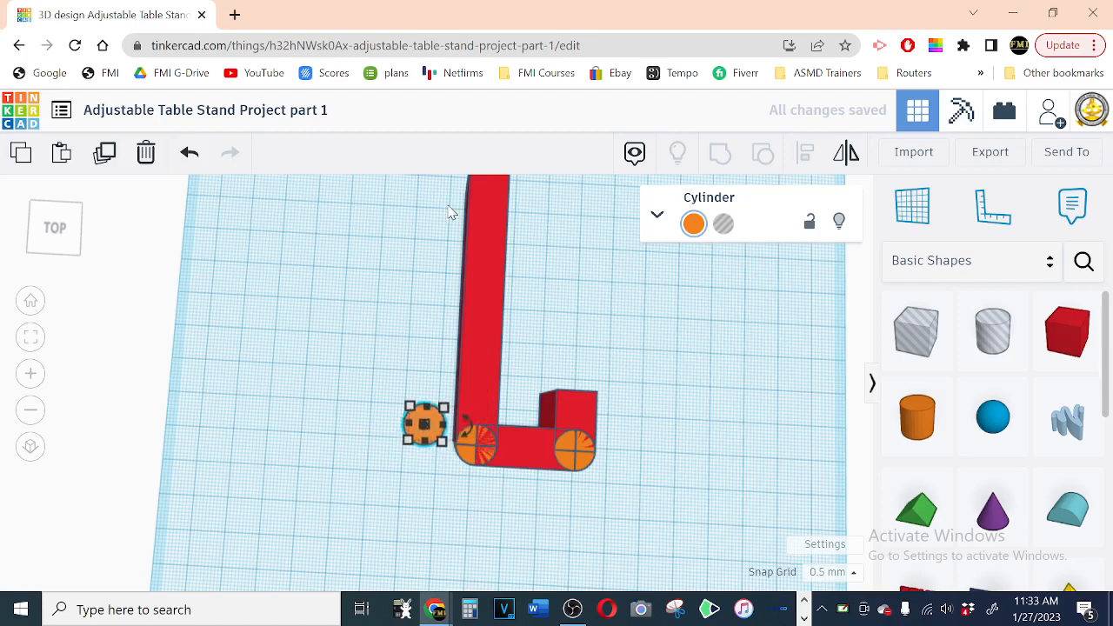
key(Up)
key(Up)
key(Up)
key(Up)
key(Up)
key(Up)
key(Up)
key(Up)
key(Up)
key(Up)
key(Up)
key(Up)
key(Up)
key(Up)
key(Up)
key(Up)
key(Up)
key(Up)
key(Up)
key(Up)
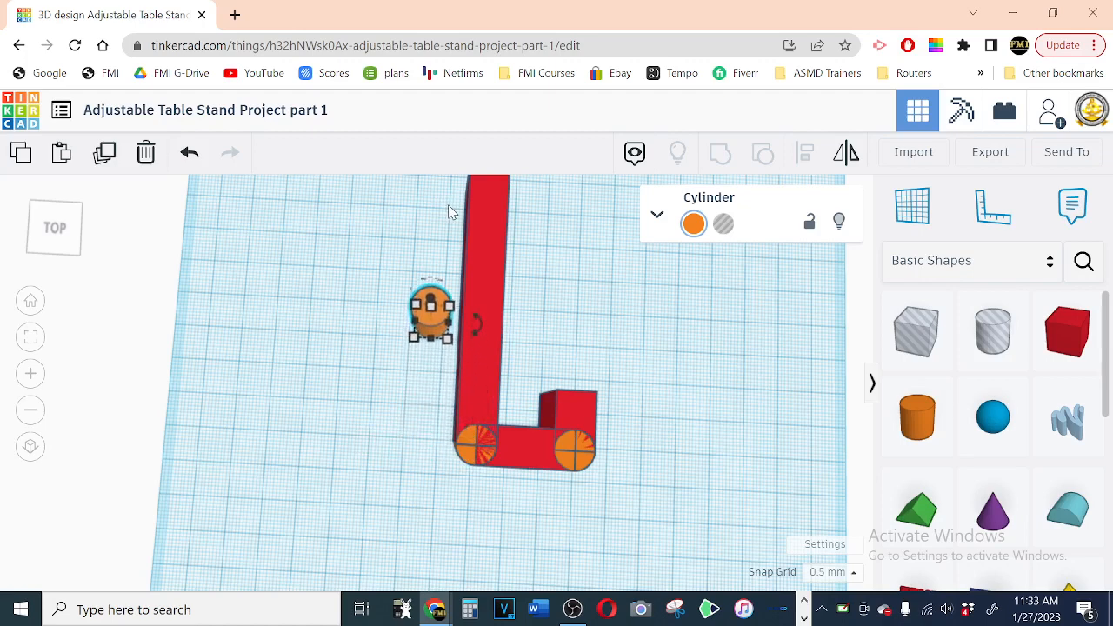
key(Up)
key(Up)
key(Up)
key(Up)
key(Up)
key(Up)
key(Up)
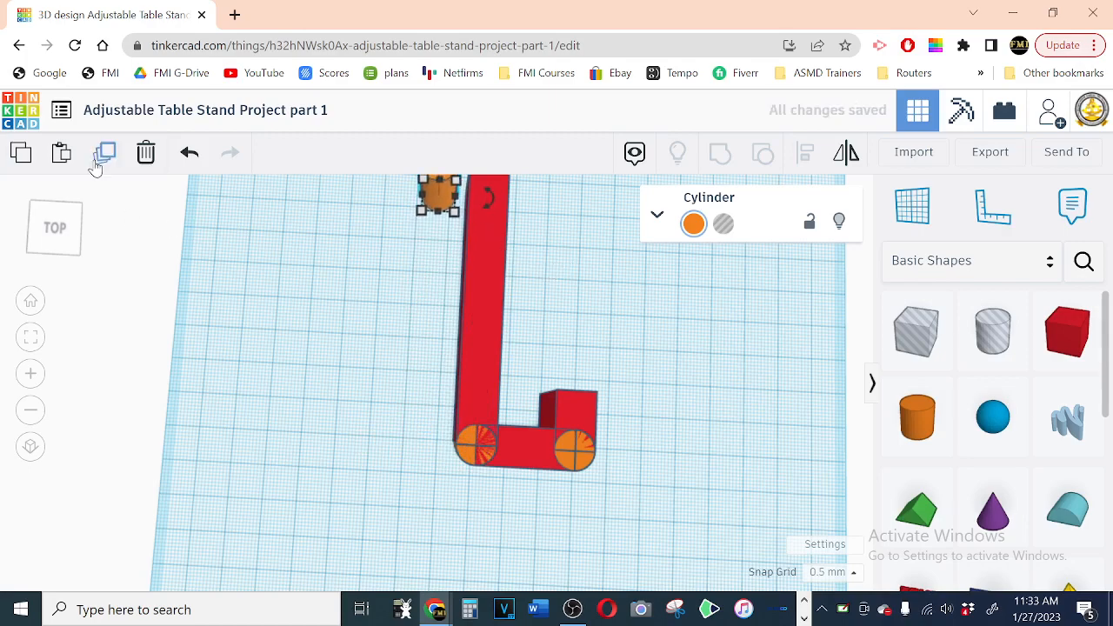
scroll(459, 294, down, 3)
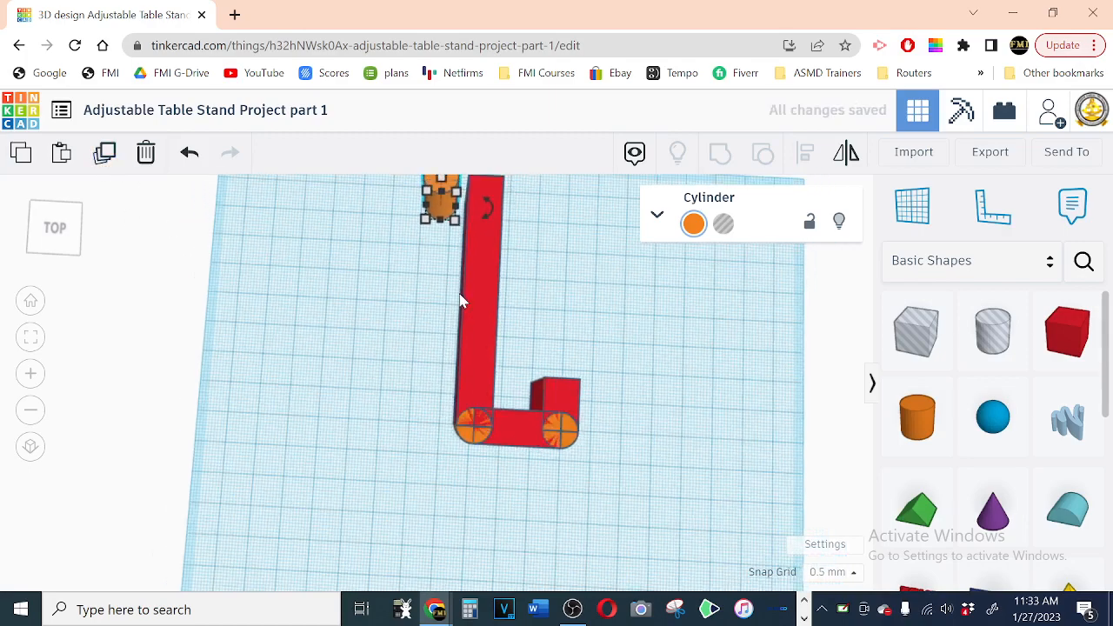
click(35, 414)
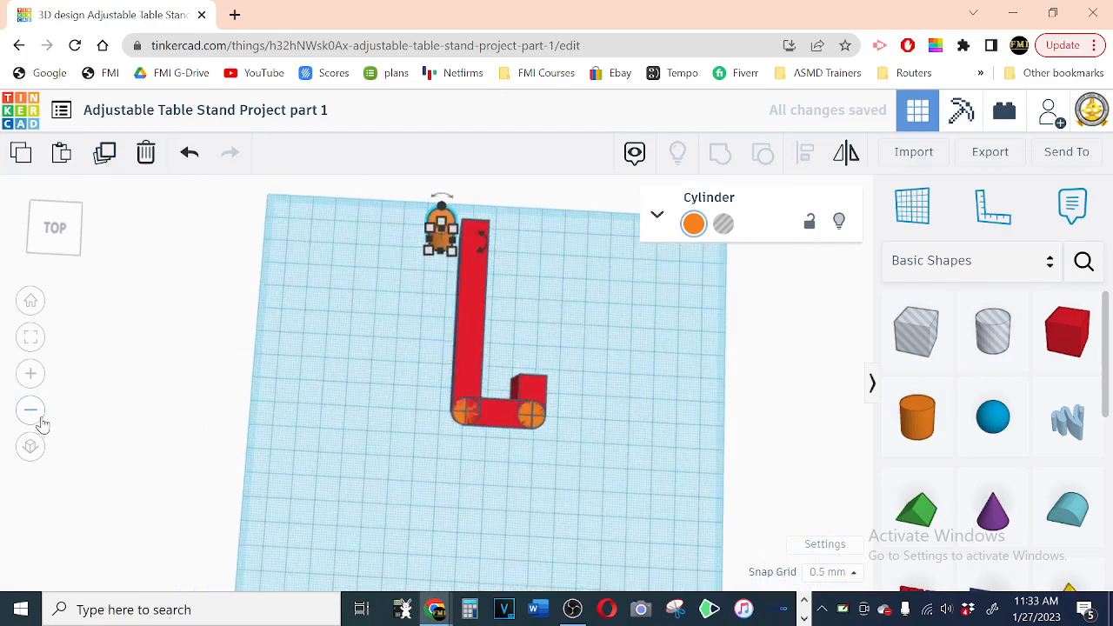
right_drag(605, 317, 616, 406)
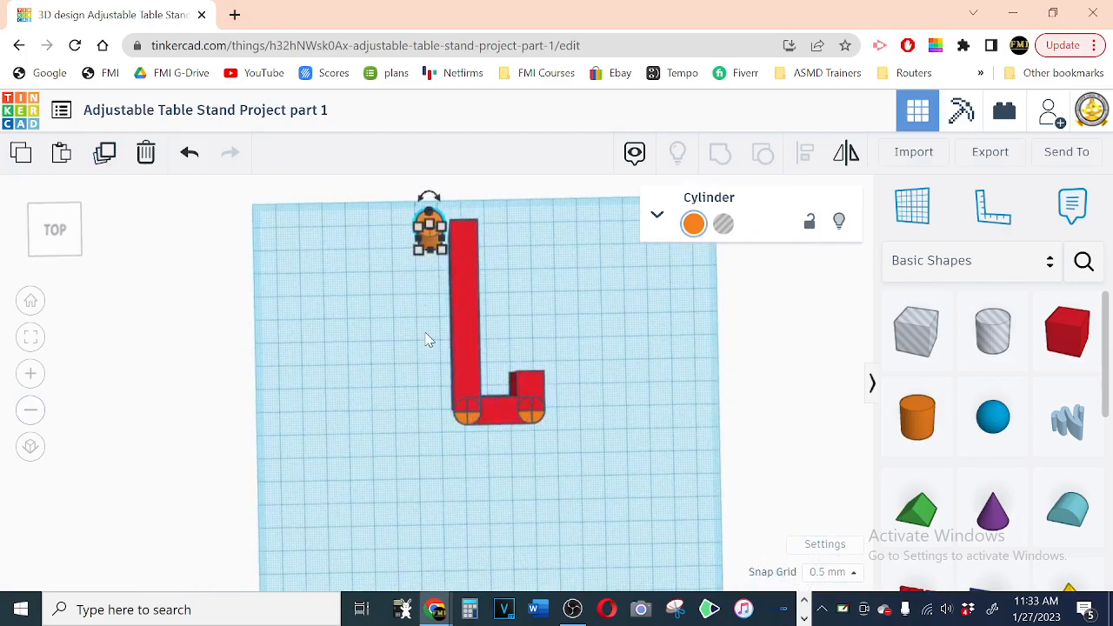
Step: Shift the copied cylinder sideways so it overlaps the far end of the long box
key(f)
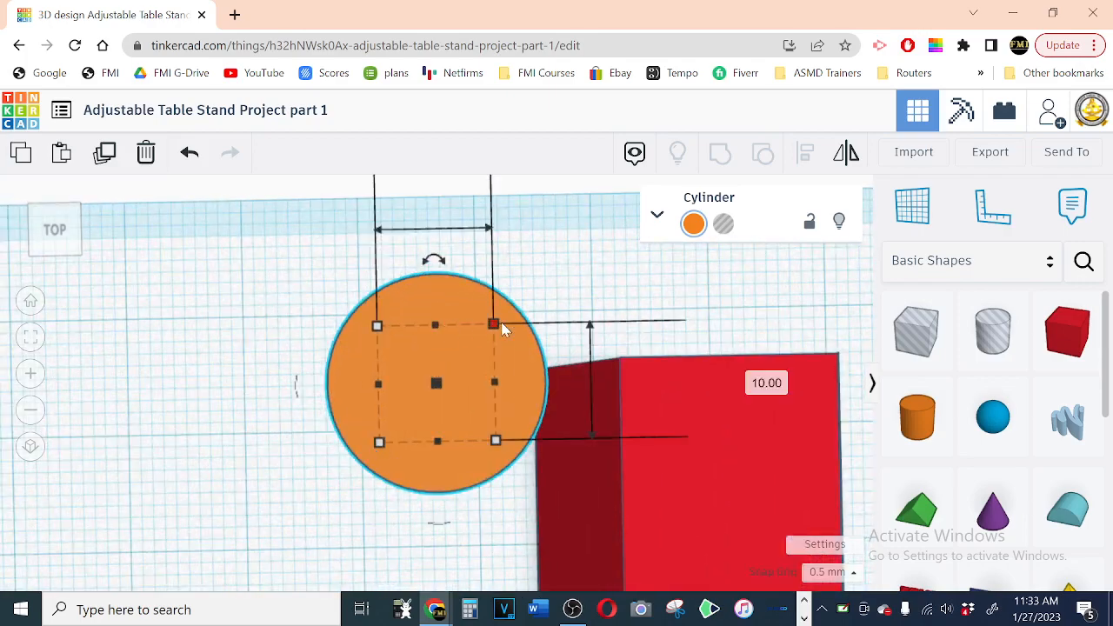
key(Right)
key(Right)
key(Right)
key(Right)
key(Right)
key(Right)
key(Right)
key(Right)
key(Right)
key(Right)
key(Right)
key(Right)
key(Right)
key(Right)
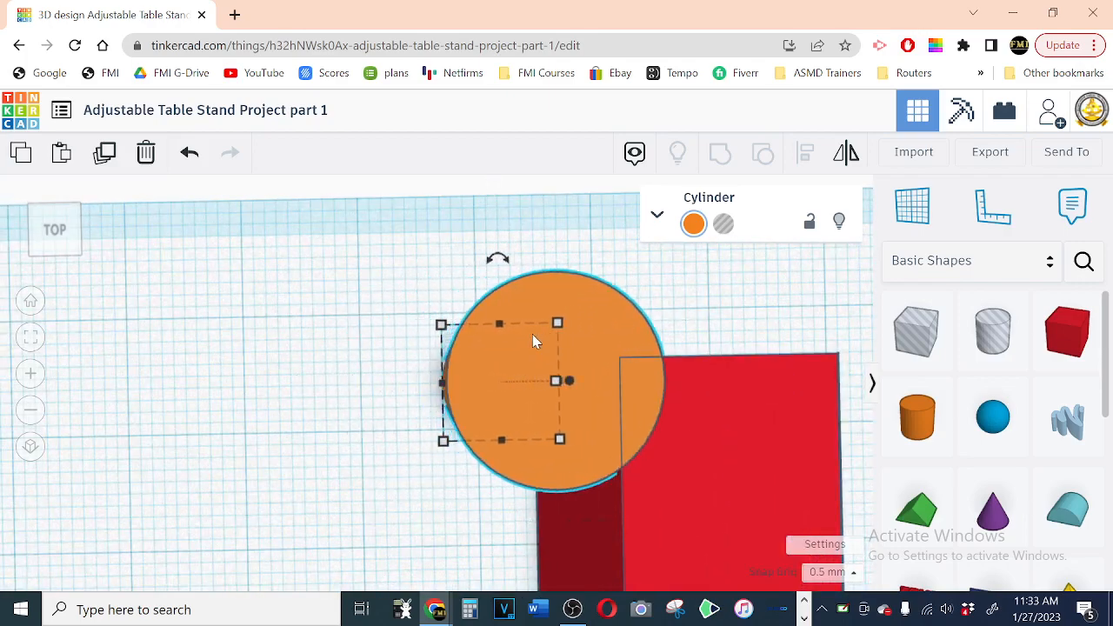
key(Right)
key(Right)
key(Right)
key(Right)
key(Right)
key(Right)
key(Right)
key(Right)
key(Right)
key(Right)
key(Right)
key(Right)
key(Right)
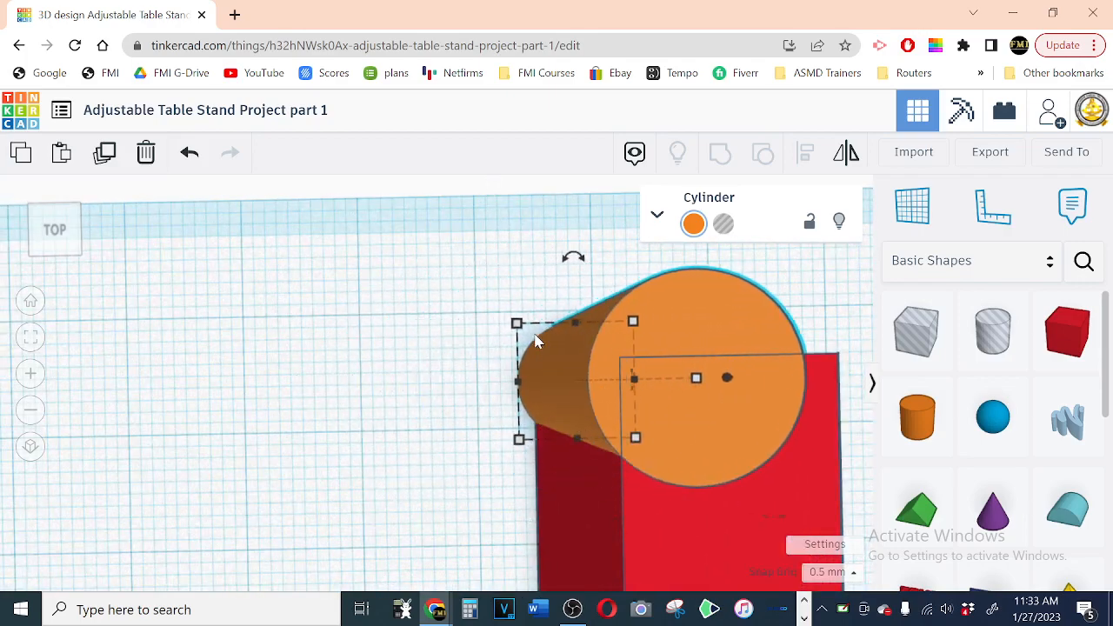
Step: Align the copied cylinder with the long box's sides and centre it on the box's far end edge
key(Up)
key(Up)
key(Up)
key(Up)
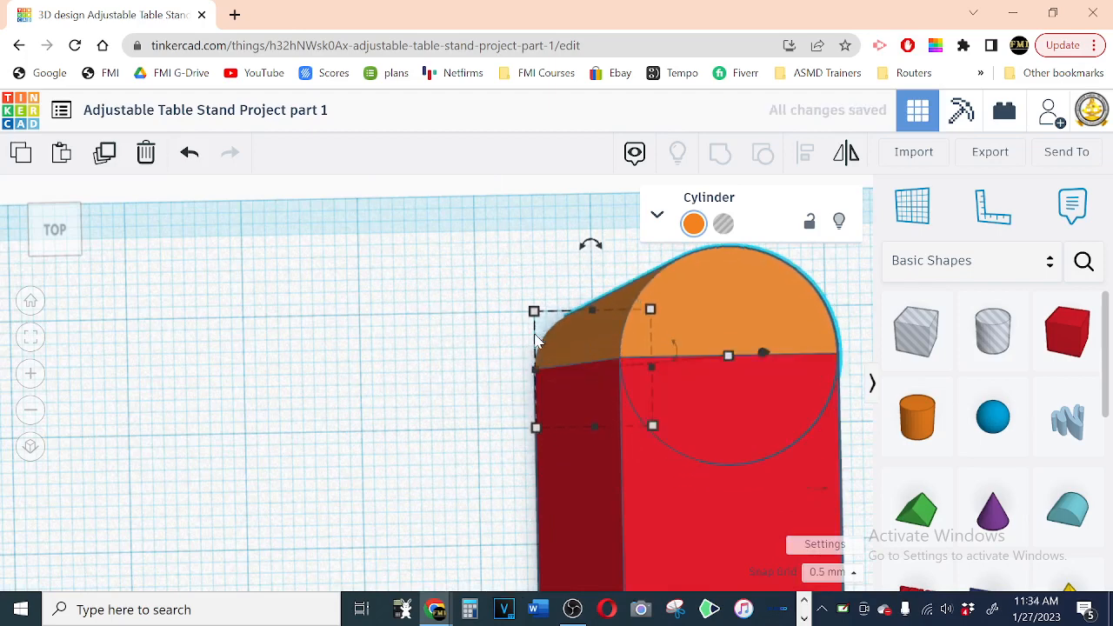
key(Down)
key(Down)
key(Down)
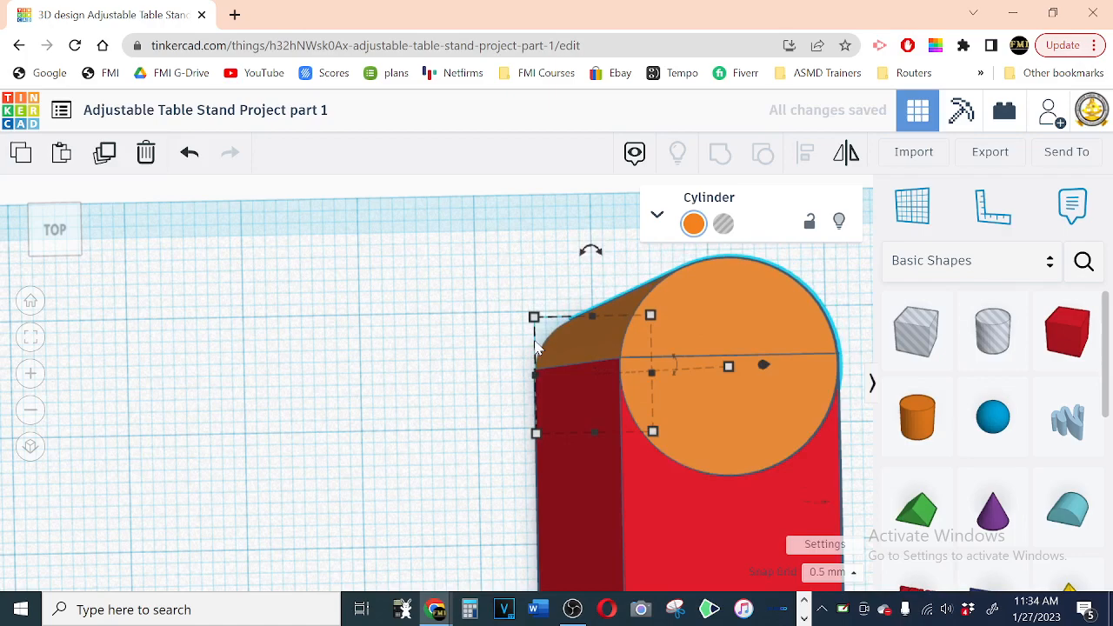
key(Up)
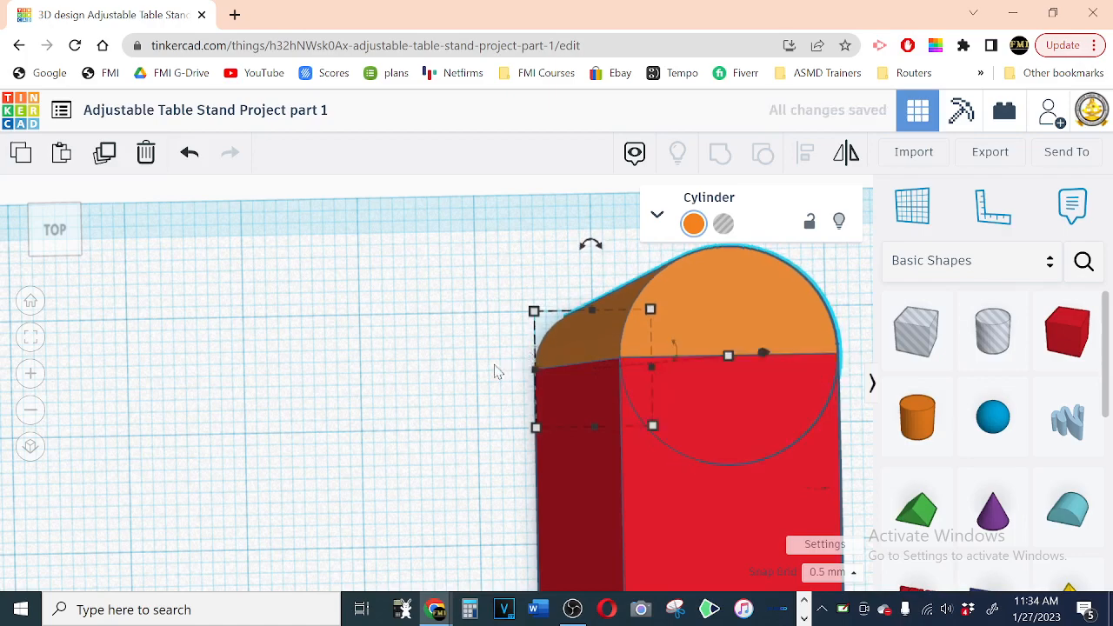
Step: Examine the rounded far end of the long box and the two cylinder joints along the short box
right_drag(304, 420, 268, 365)
scroll(267, 364, down, 10)
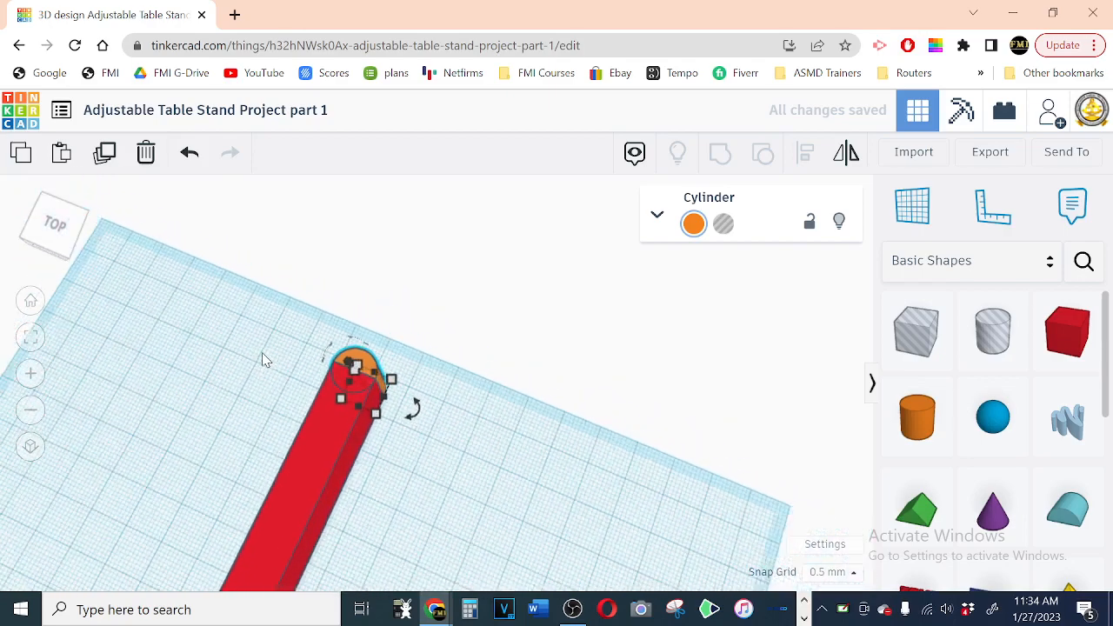
scroll(262, 354, down, 3)
right_drag(462, 495, 524, 474)
right_drag(480, 444, 457, 478)
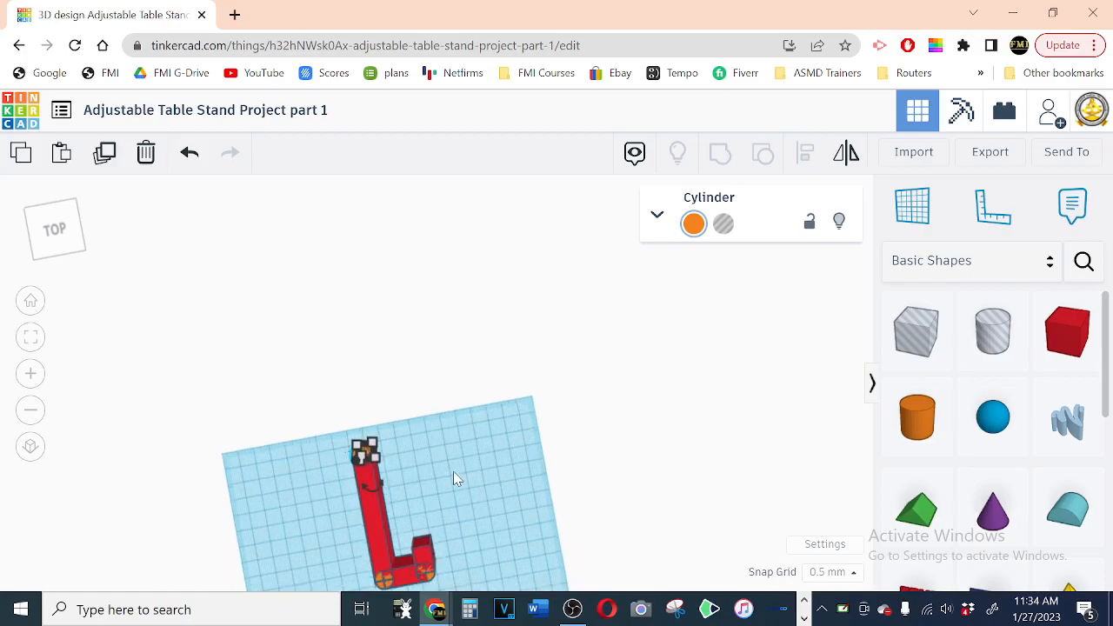
click(425, 560)
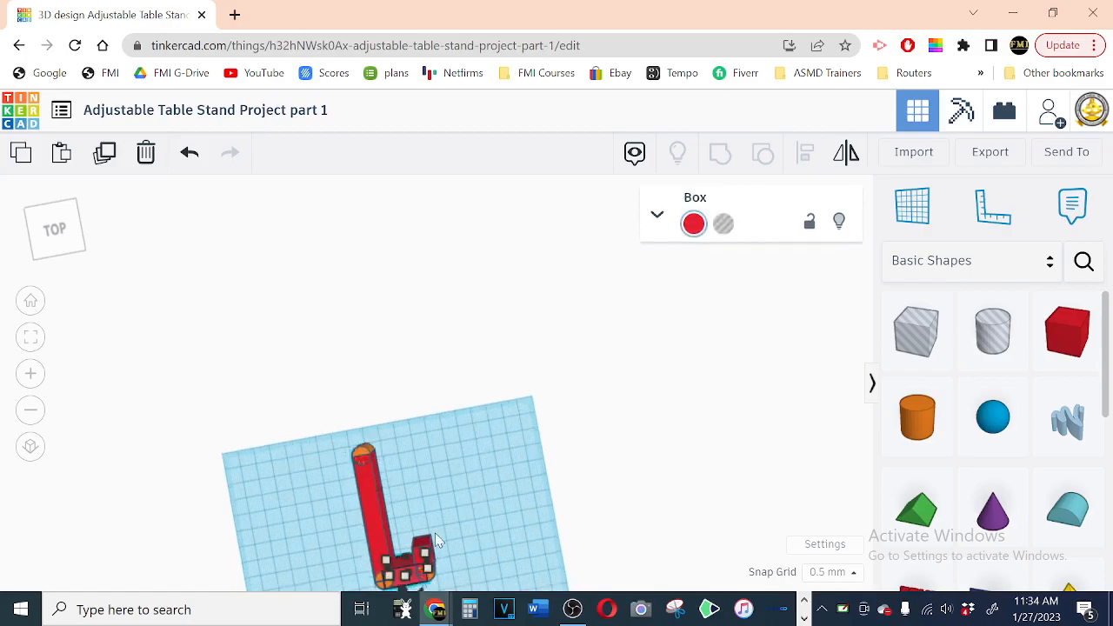
key(f)
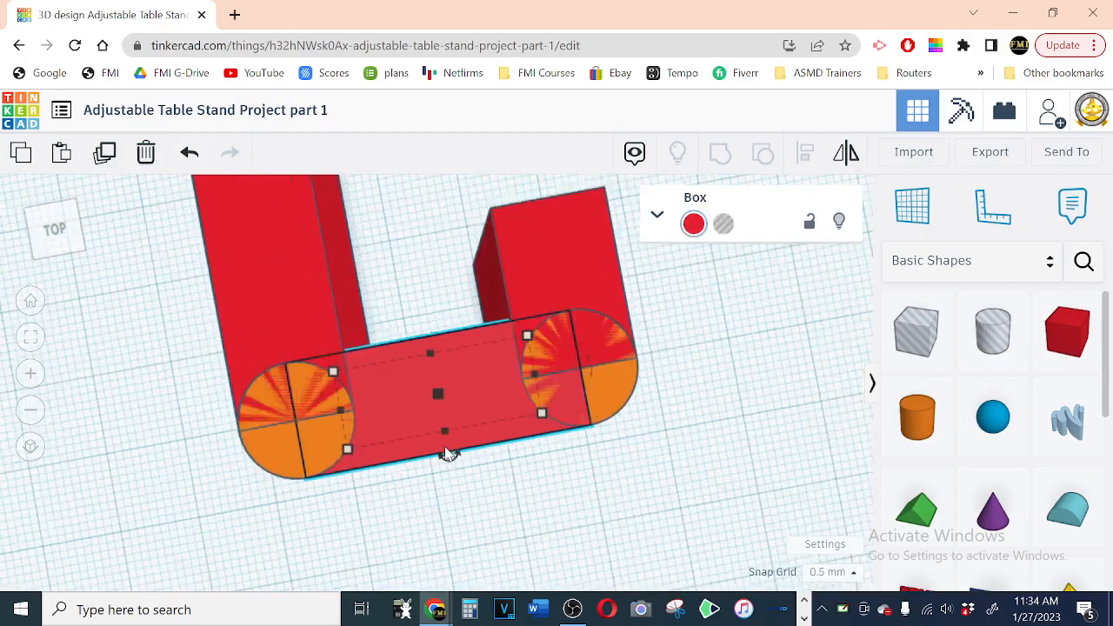
scroll(446, 454, down, 2)
right_drag(543, 496, 524, 499)
click(579, 493)
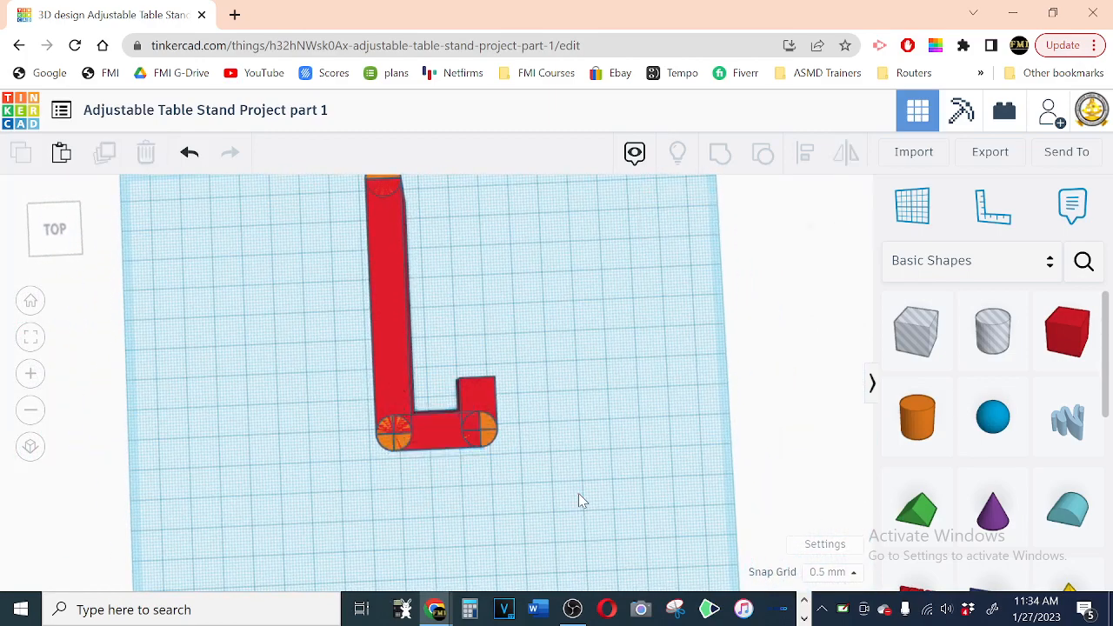
Step: Duplicate the cylinder joining the short box and the 15 mm box, and move the copy to the 15 mm box's free end
click(491, 441)
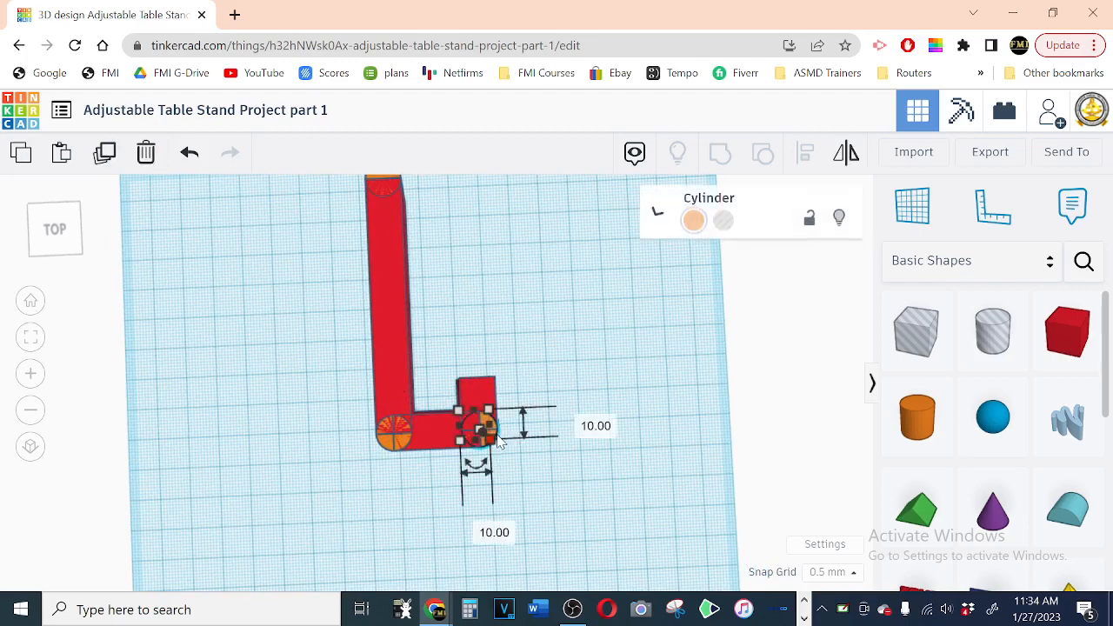
click(105, 154)
key(Up)
key(Up)
key(Up)
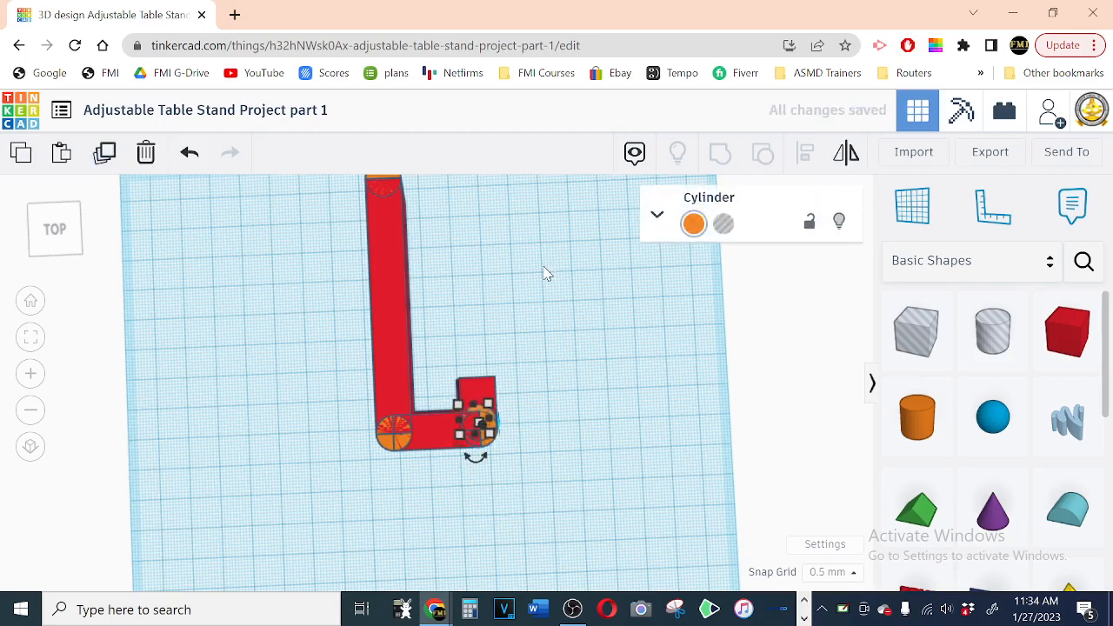
key(Up)
key(Up)
key(Up)
key(Up)
key(Up)
key(Up)
key(Up)
key(Up)
key(Up)
key(Up)
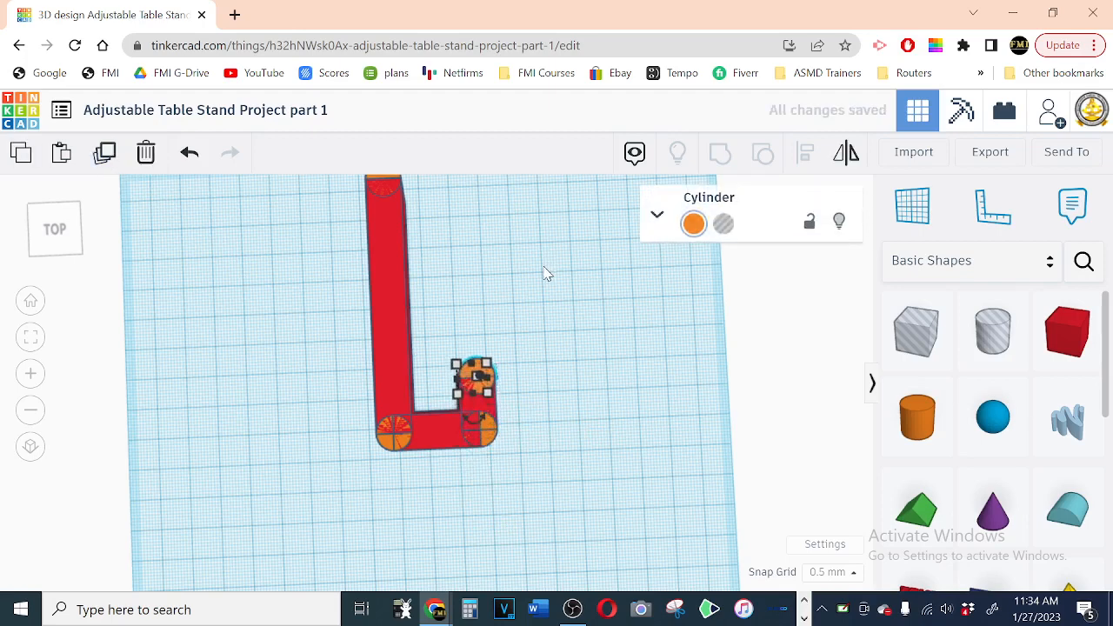
key(Down)
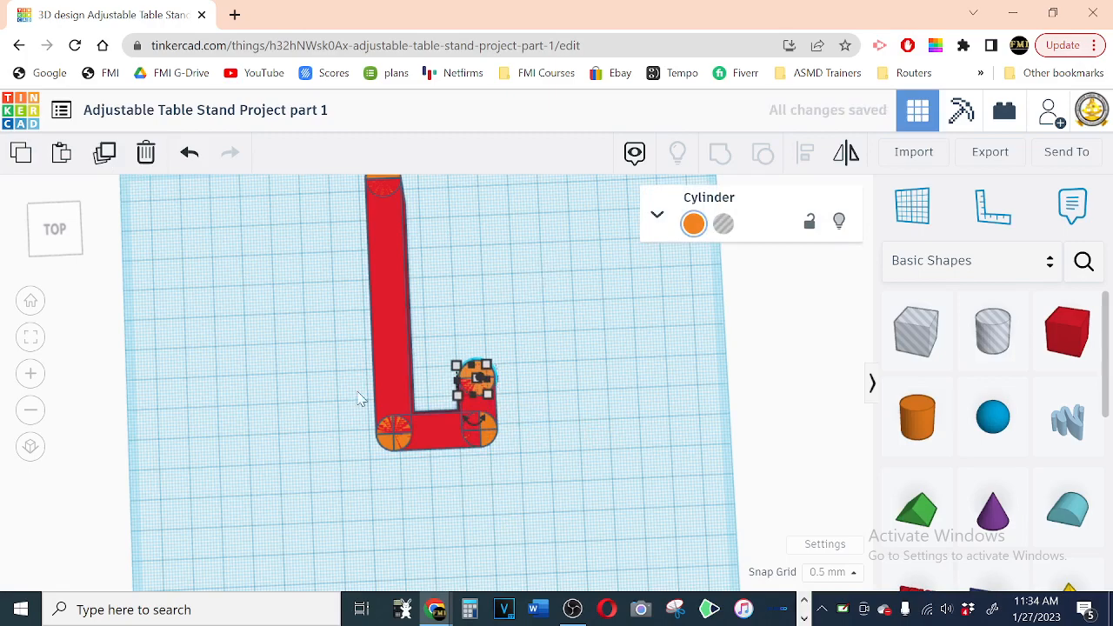
Step: Fine-tune the copied cylinder so its centre line sits on the 15 mm box's end edge, and check the joint
key(f)
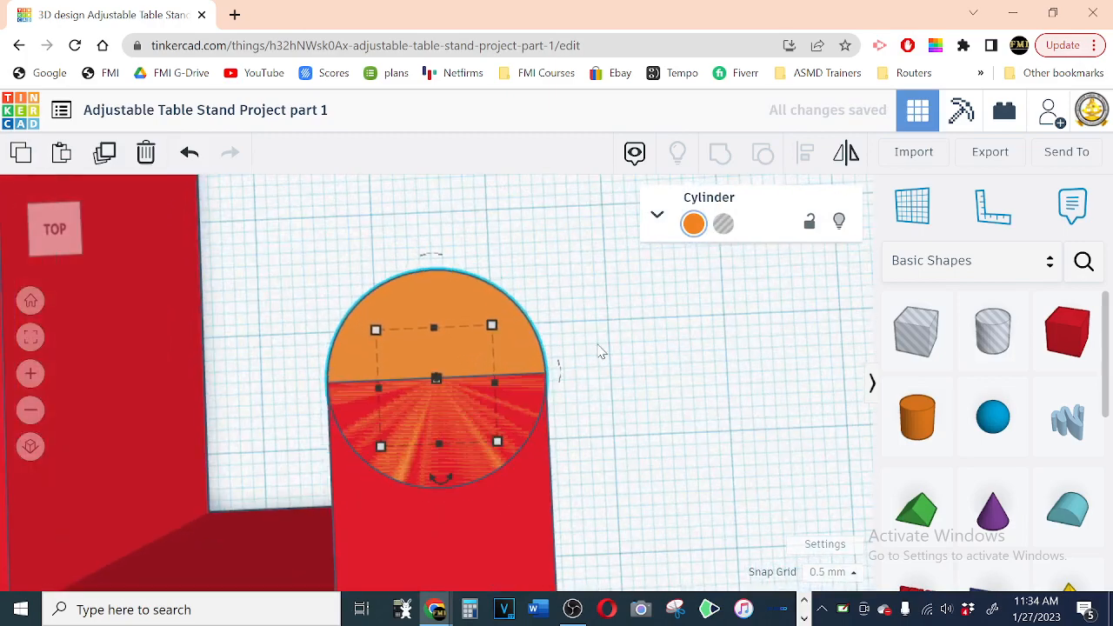
key(Down)
click(621, 341)
scroll(618, 335, down, 5)
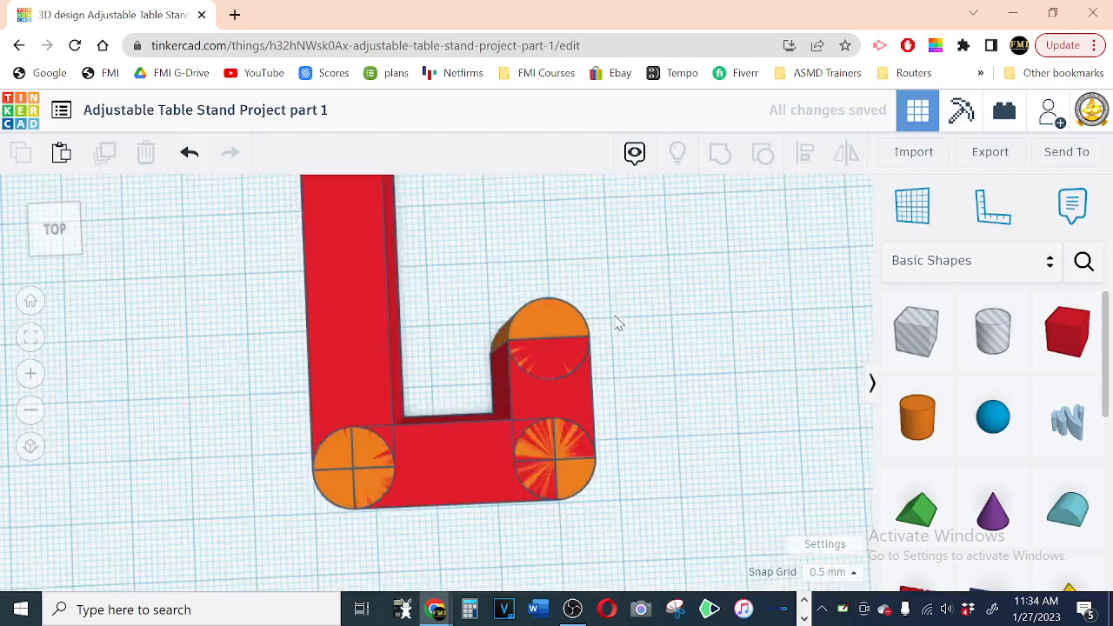
scroll(613, 319, down, 4)
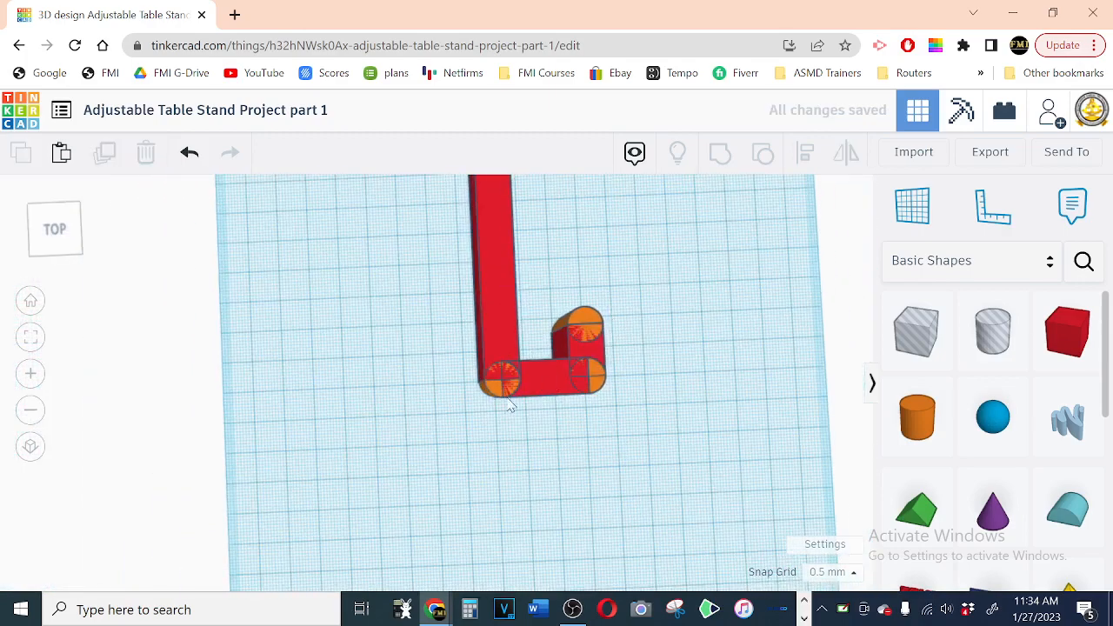
Step: Duplicate the cylinder at the long box's corner and move the copy sideways until it stands clear outside the arm
click(492, 393)
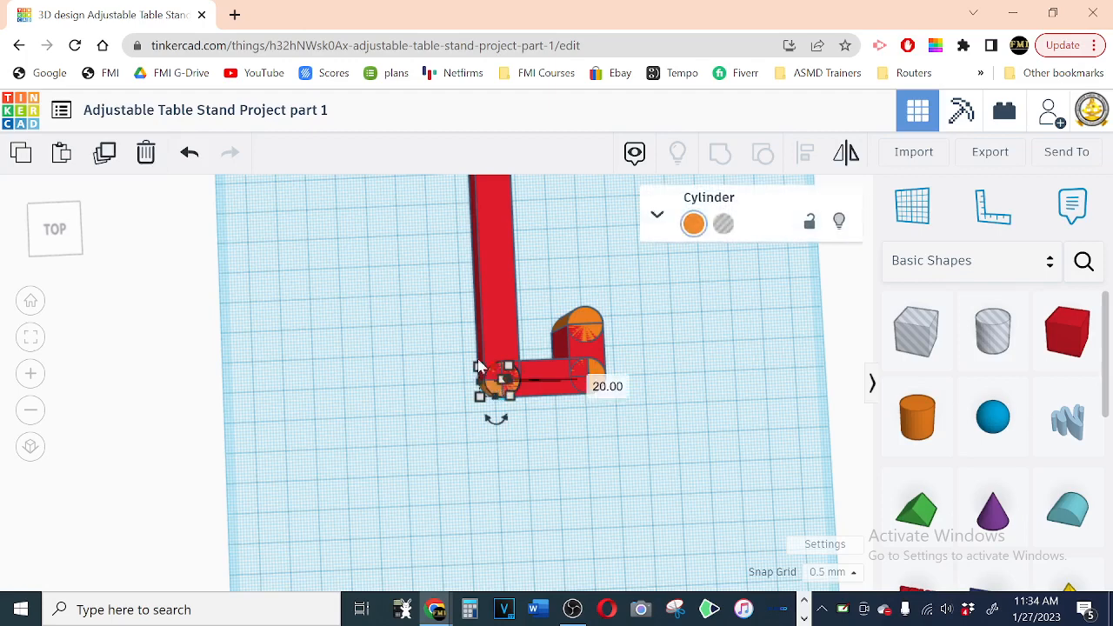
click(104, 154)
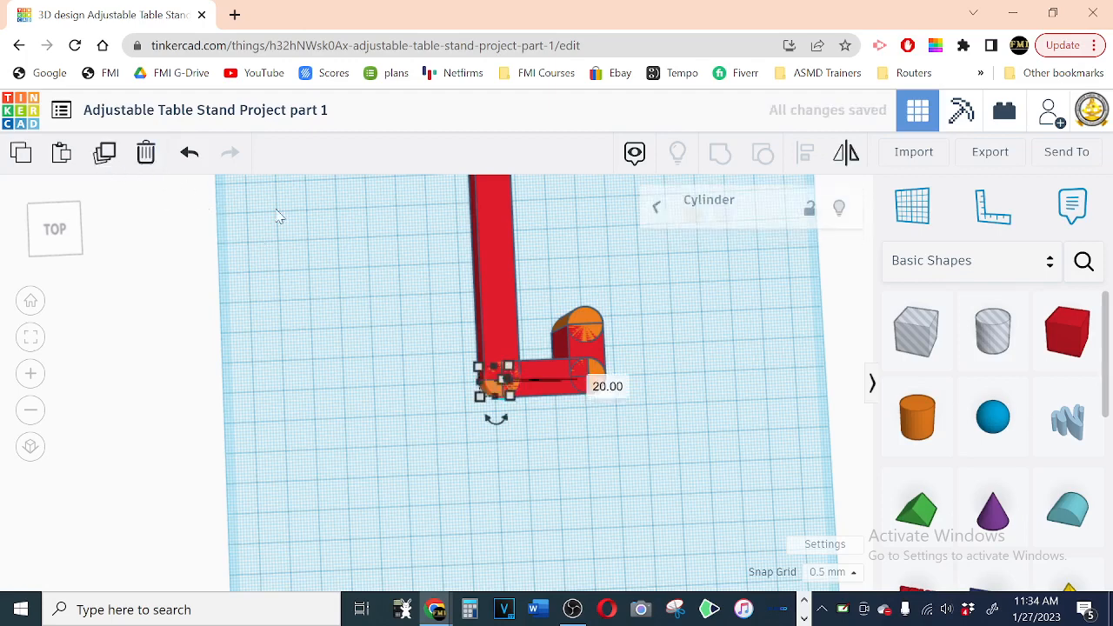
key(Left)
key(Left)
key(Left)
key(Left)
key(Left)
key(Left)
key(Left)
key(Left)
key(Left)
key(Left)
key(Left)
key(Left)
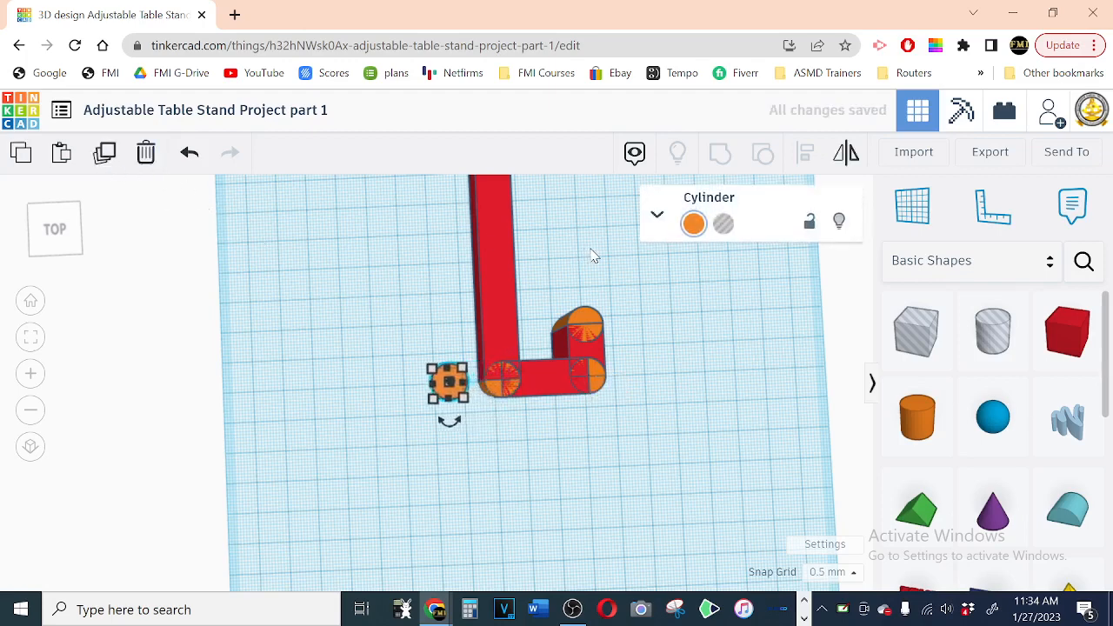
click(460, 480)
Step: Resize the loose cylinder beside the arm to 6 mm wide and 6 mm deep
click(438, 391)
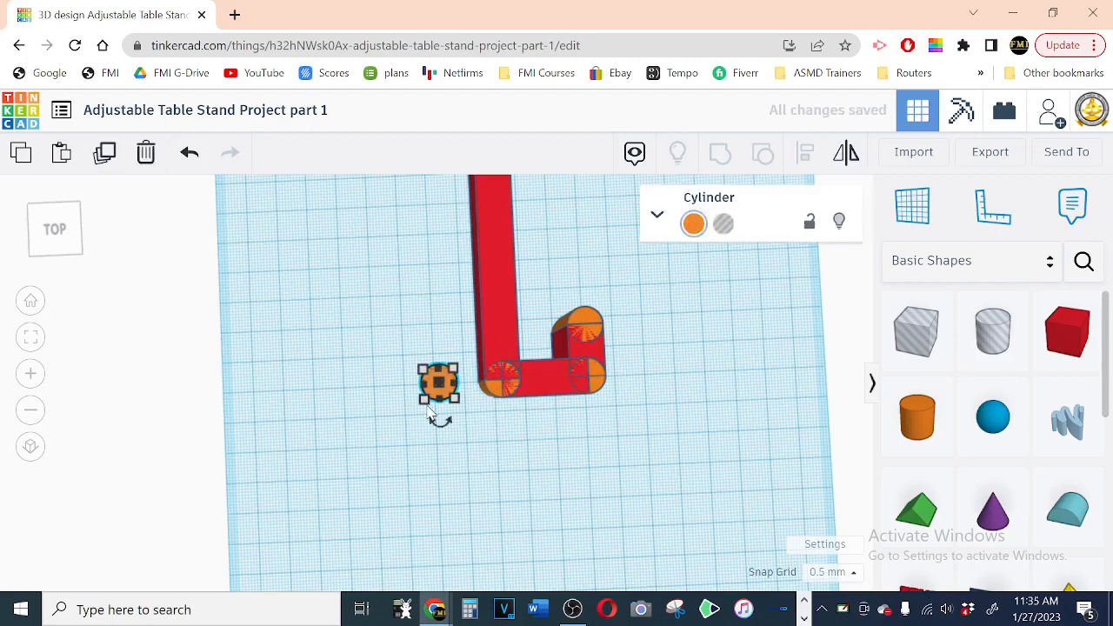
click(424, 400)
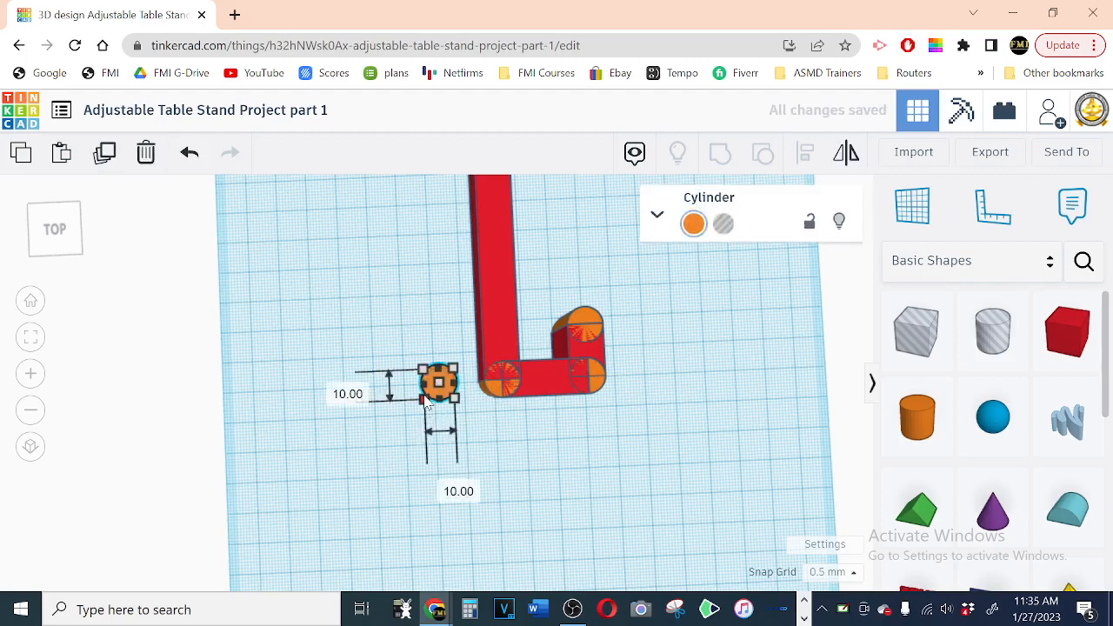
click(344, 391)
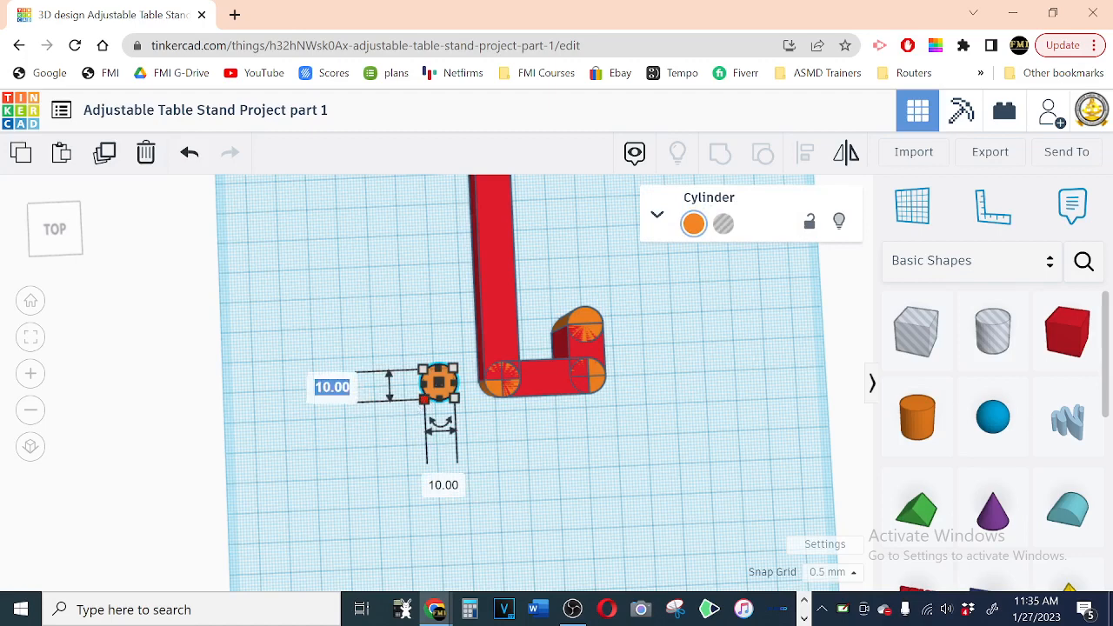
text(5)
text(6)
click(443, 474)
text(6)
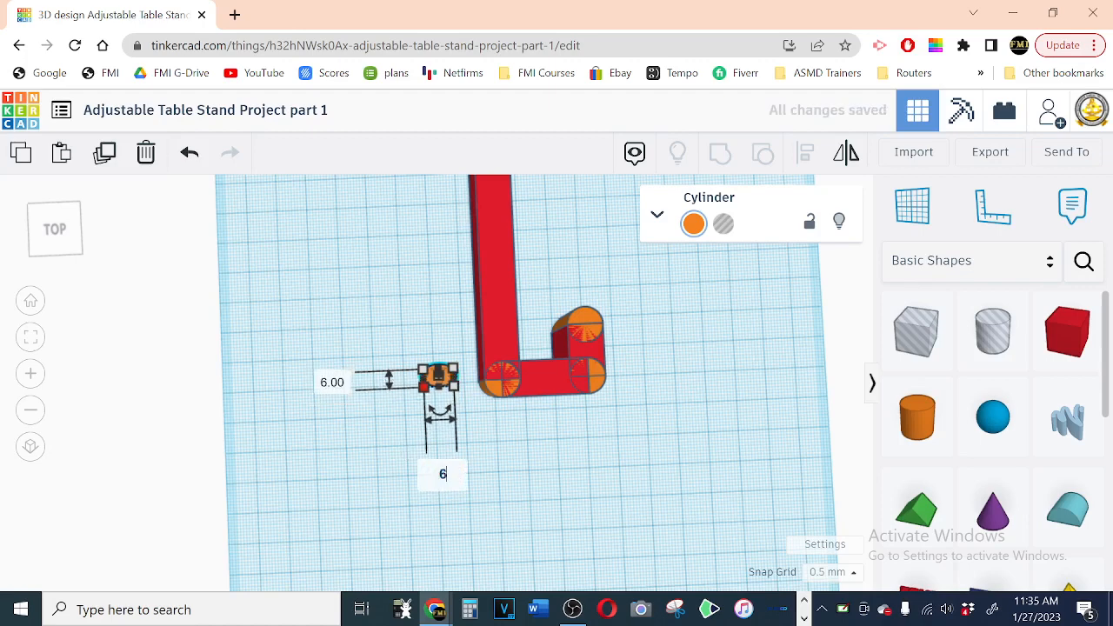
key(Return)
click(485, 427)
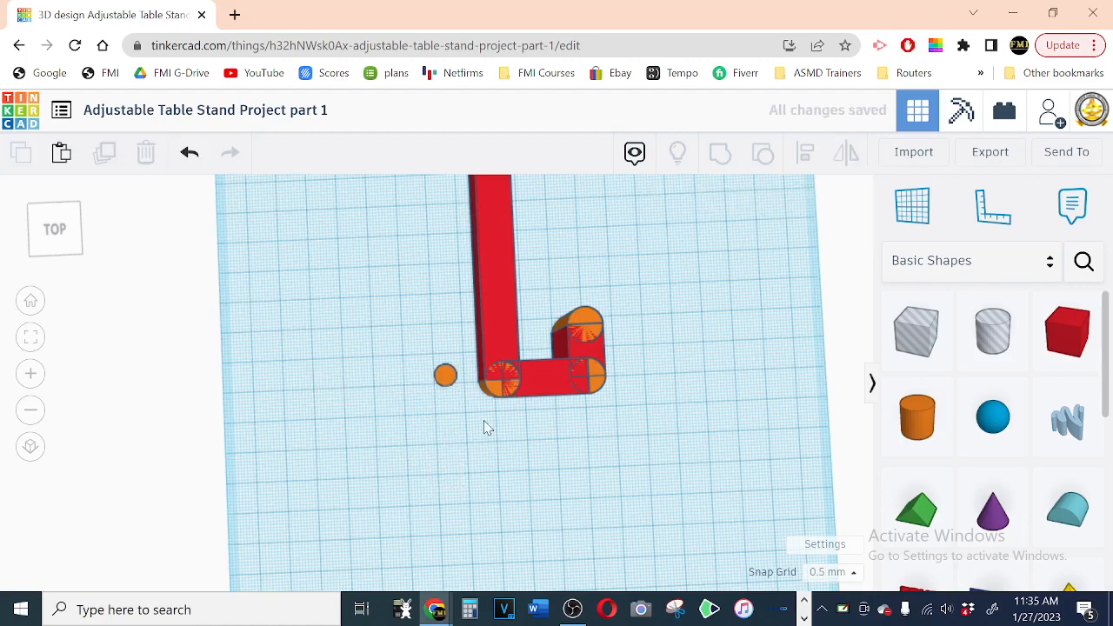
click(445, 376)
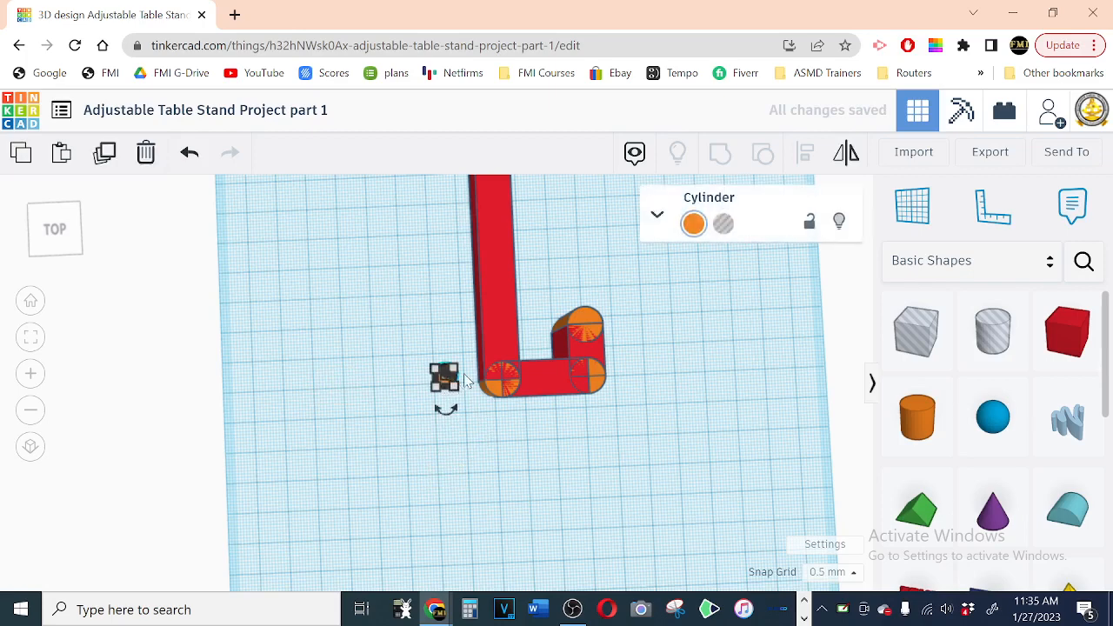
Step: Turn the loose 6 mm cylinder beside the arm into a hole and move it sideways into the long box's corner cylinder
click(725, 226)
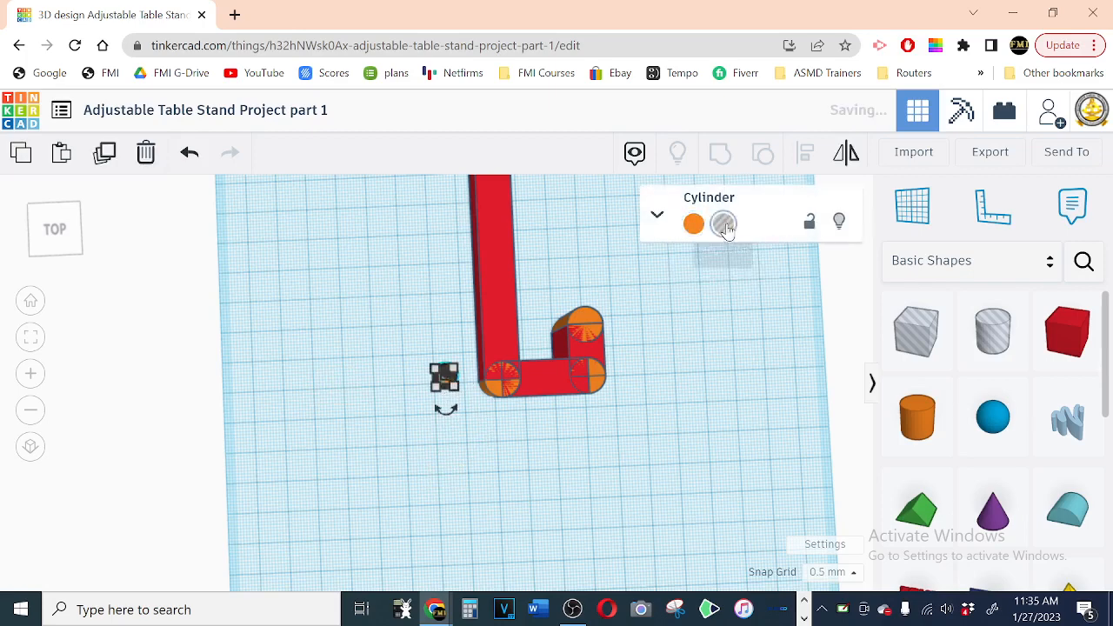
click(478, 459)
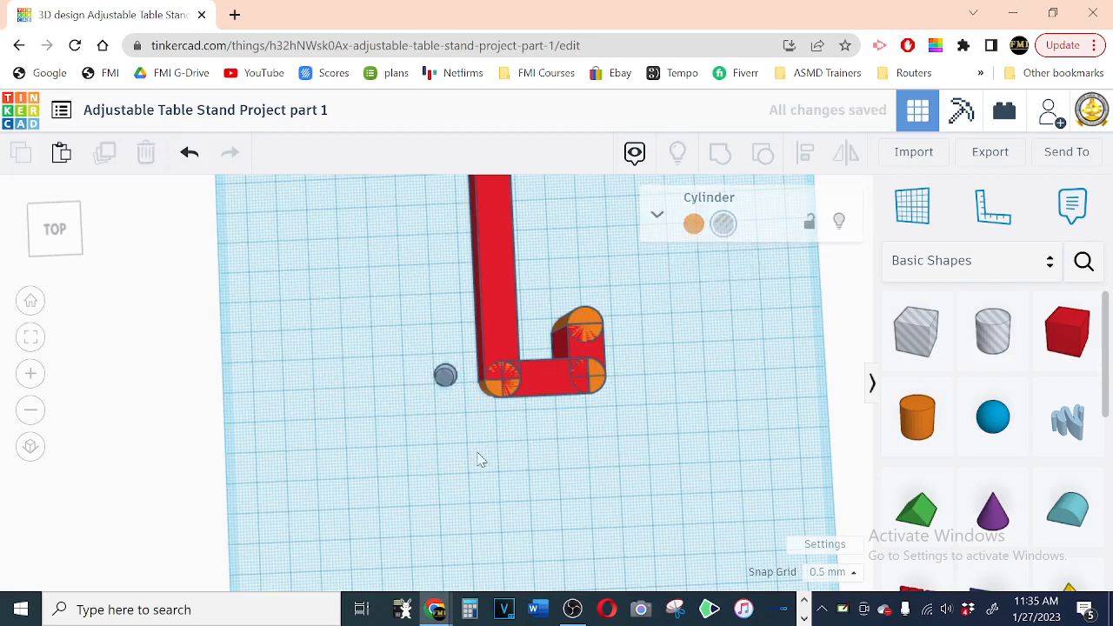
click(443, 375)
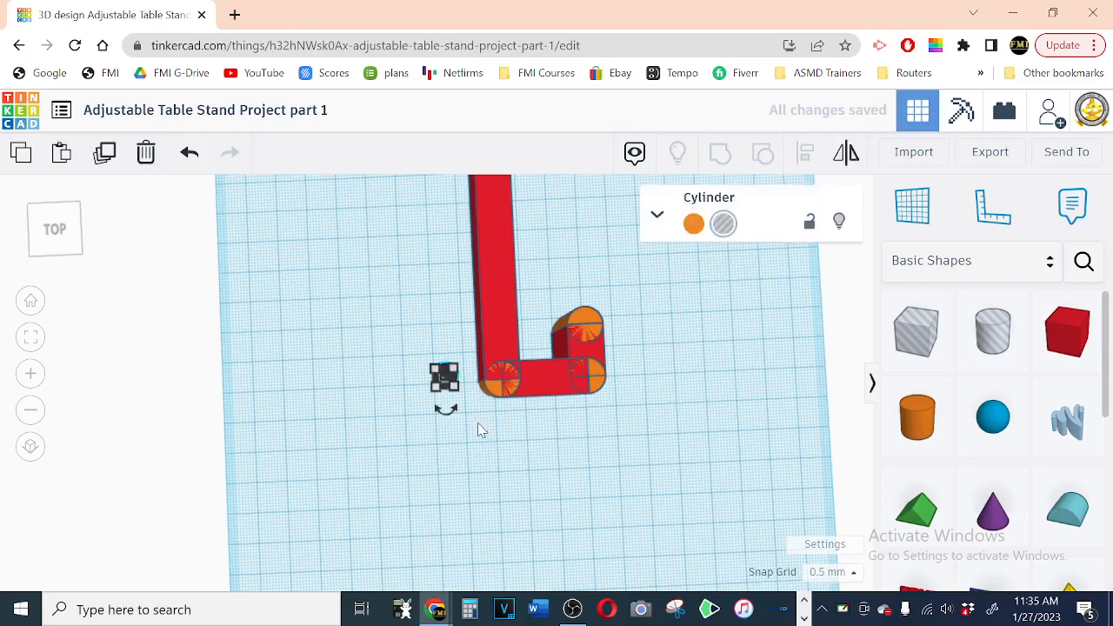
key(Right)
key(Right)
key(Right)
key(Right)
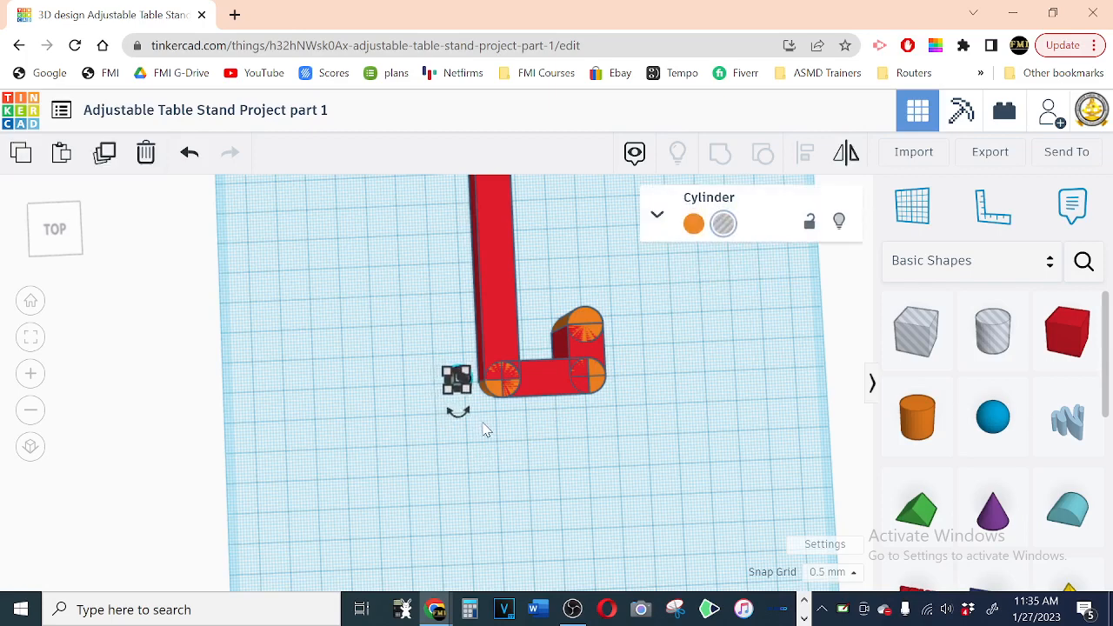
key(Right)
key(Right)
key(Right)
key(Right)
key(Right)
key(Right)
key(Right)
key(Right)
key(Right)
key(Right)
key(Right)
key(Right)
key(Right)
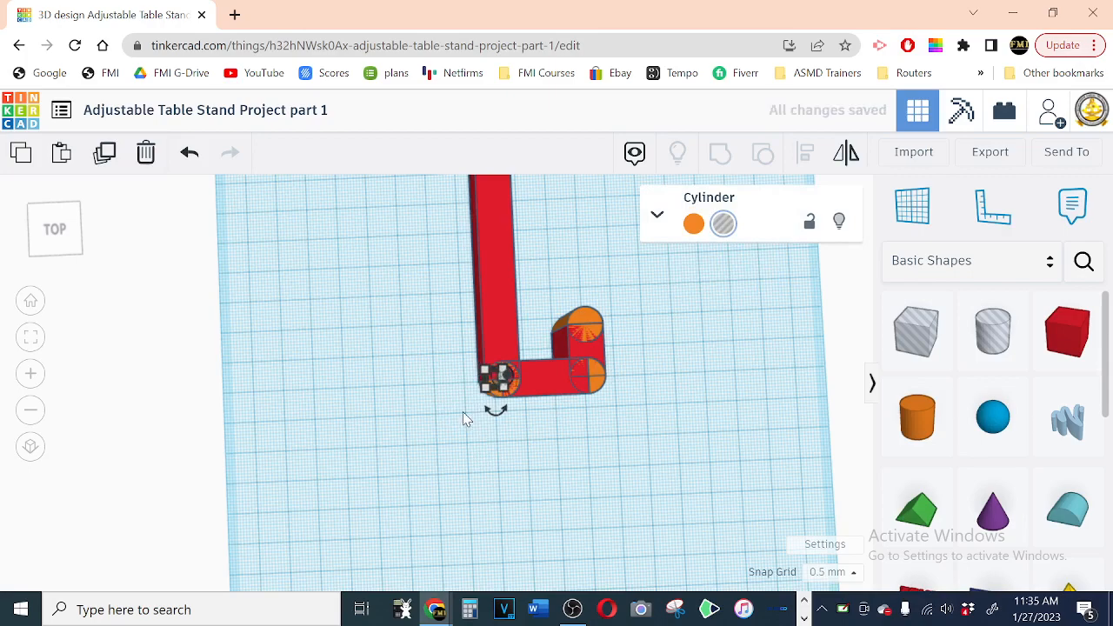
Step: Fine-tune the 6 mm hole cylinder's position so it sits concentric with the corner cylinder
key(f)
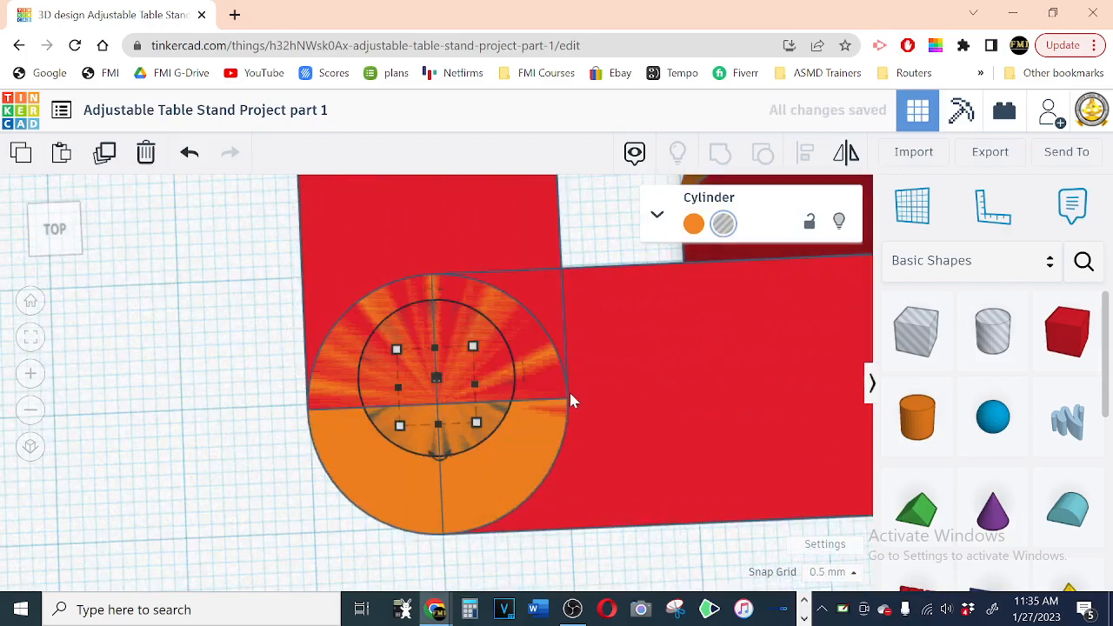
key(Down)
key(Down)
key(Up)
key(Up)
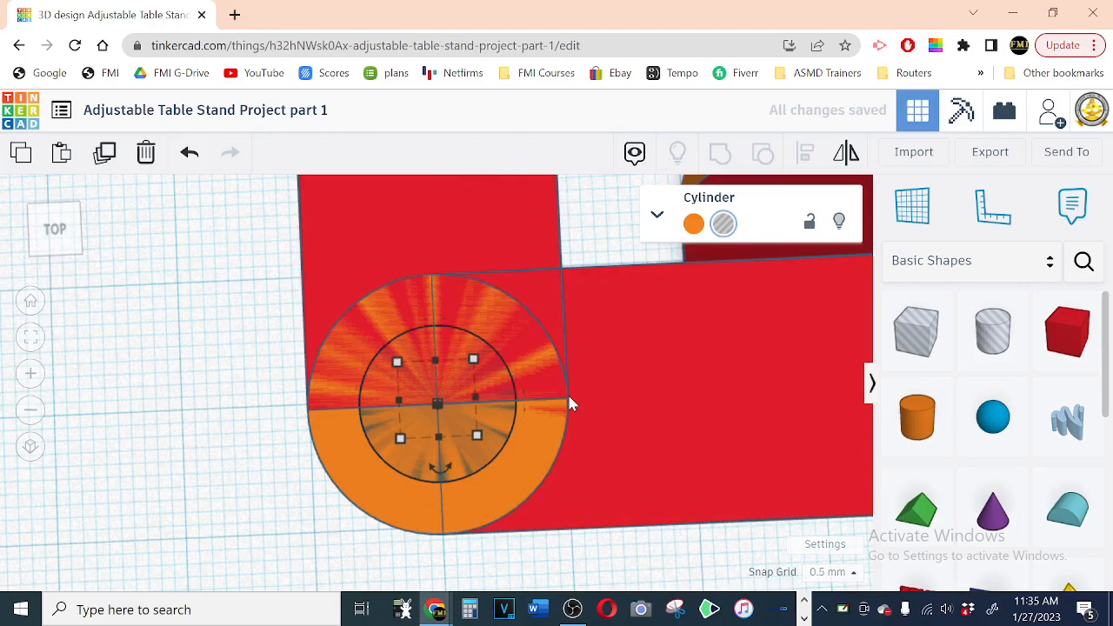
scroll(606, 341, down, 4)
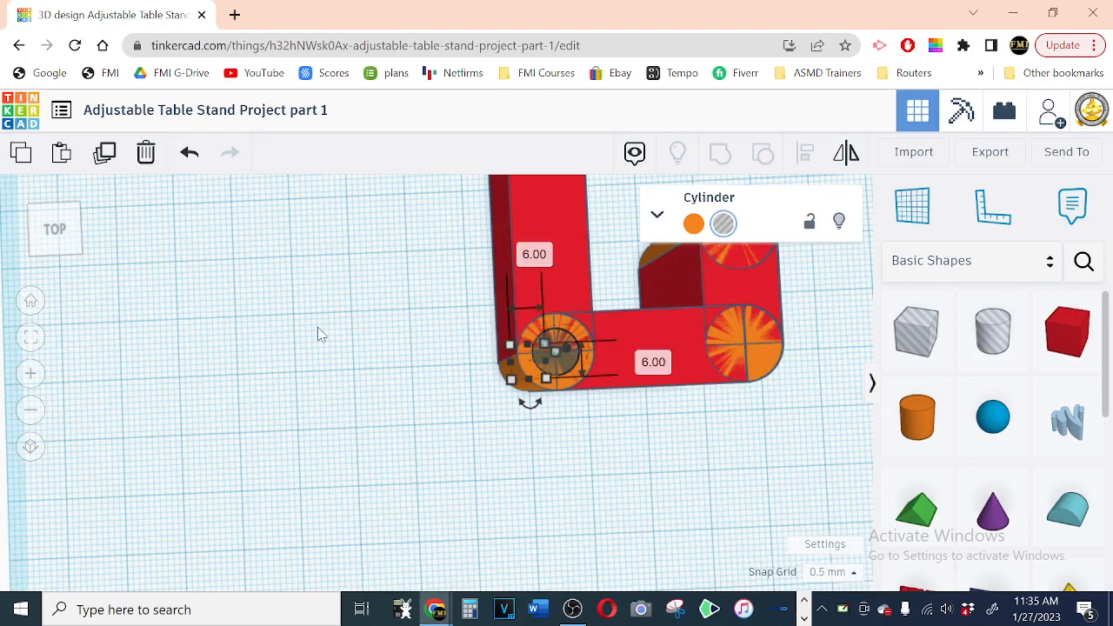
Step: Group all the arm's boxes and cylinders with the hole cylinder into one shape, cutting the hole through the corner
click(31, 301)
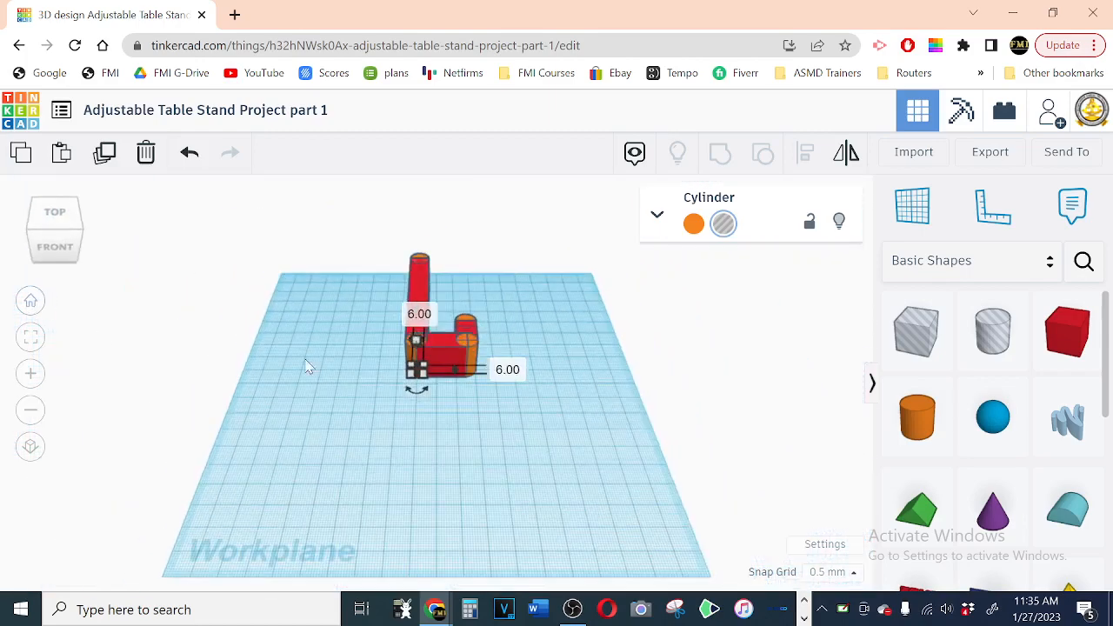
right_drag(528, 375, 529, 466)
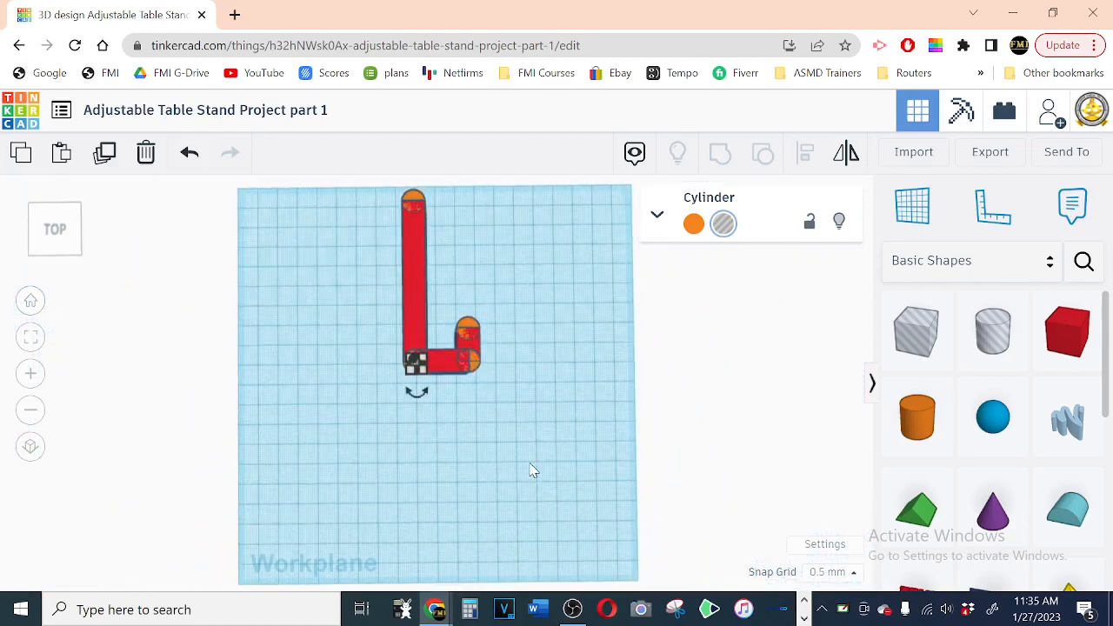
drag(571, 178, 330, 426)
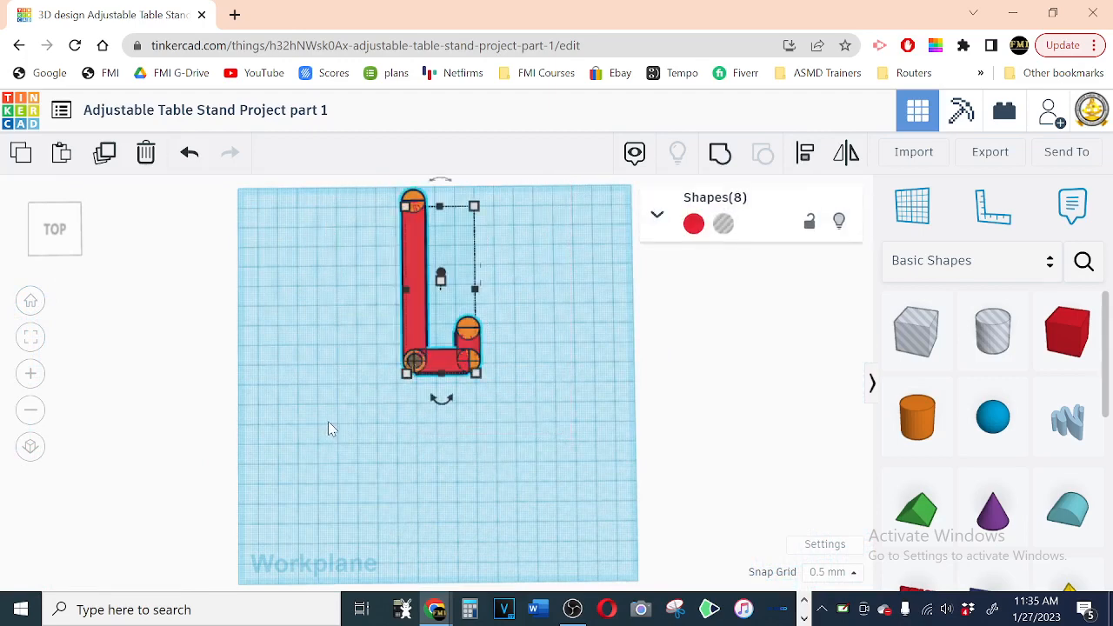
click(717, 163)
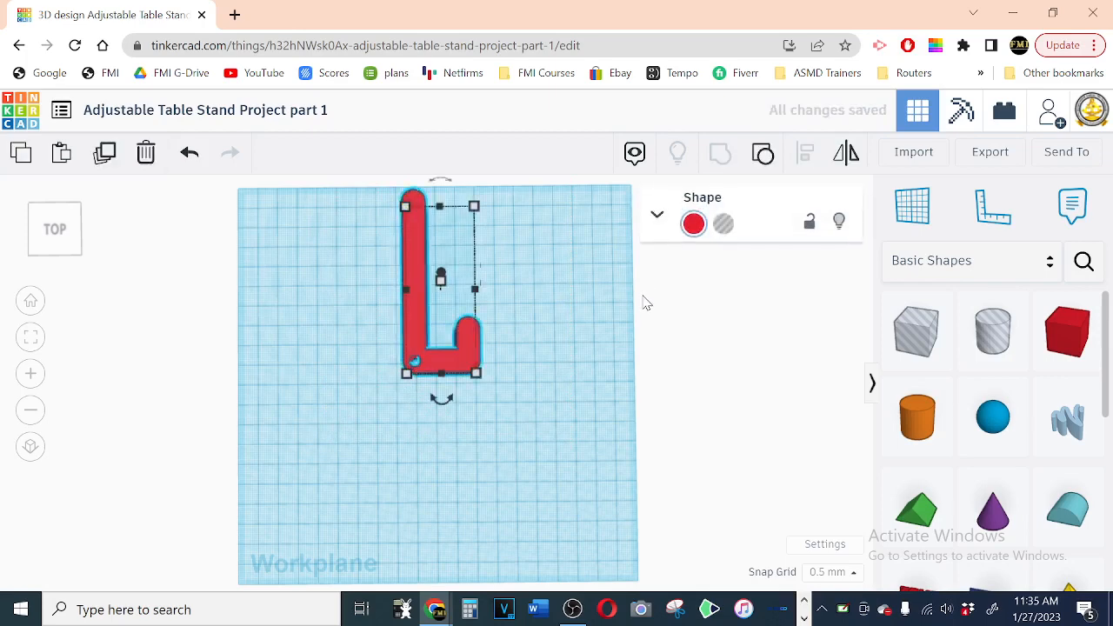
click(535, 288)
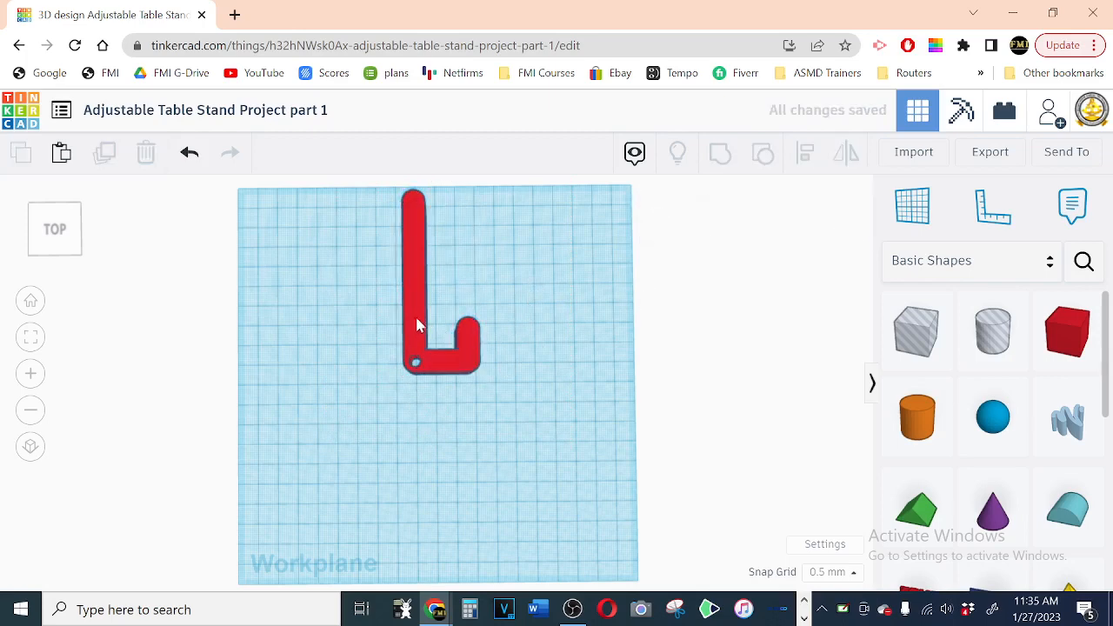
Step: Set the grouped arm's height to 80 mm
right_drag(530, 455, 529, 426)
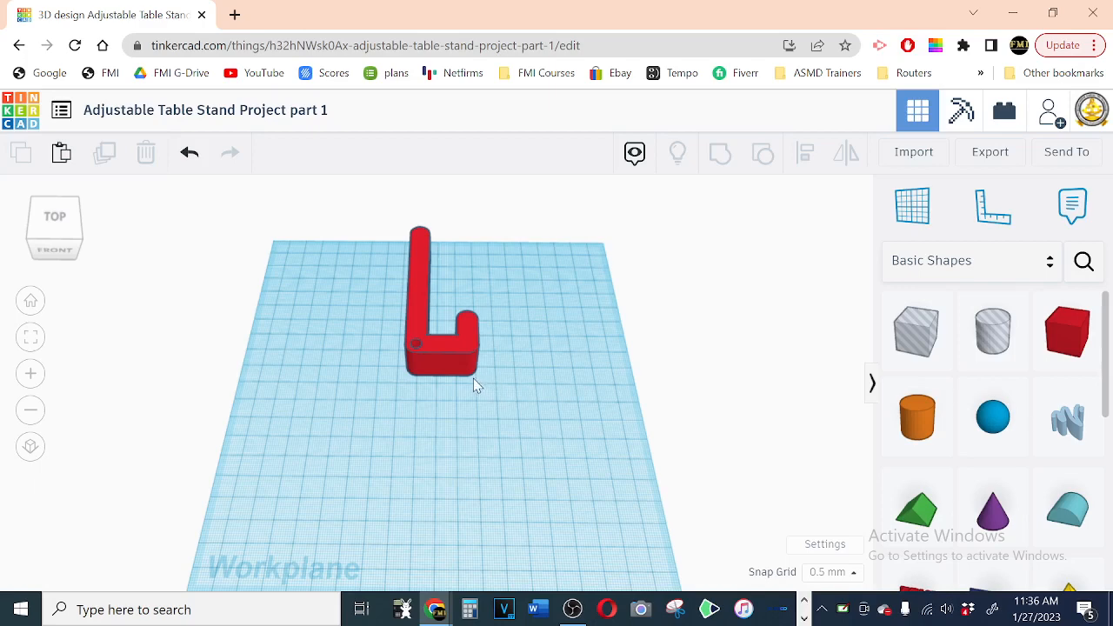
click(446, 365)
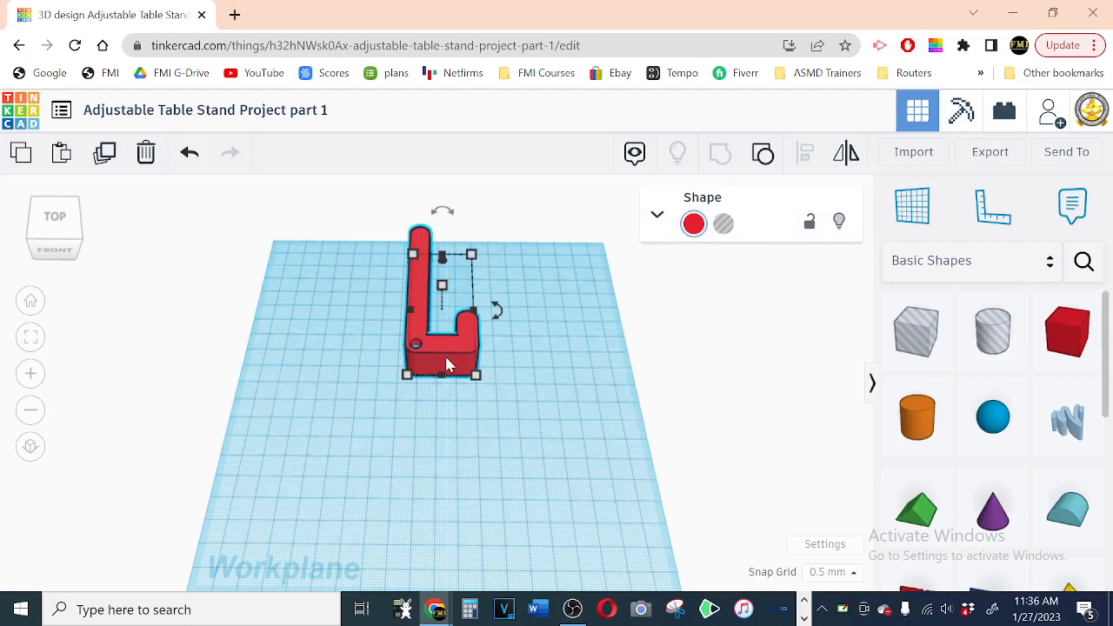
mouse_move(445, 296)
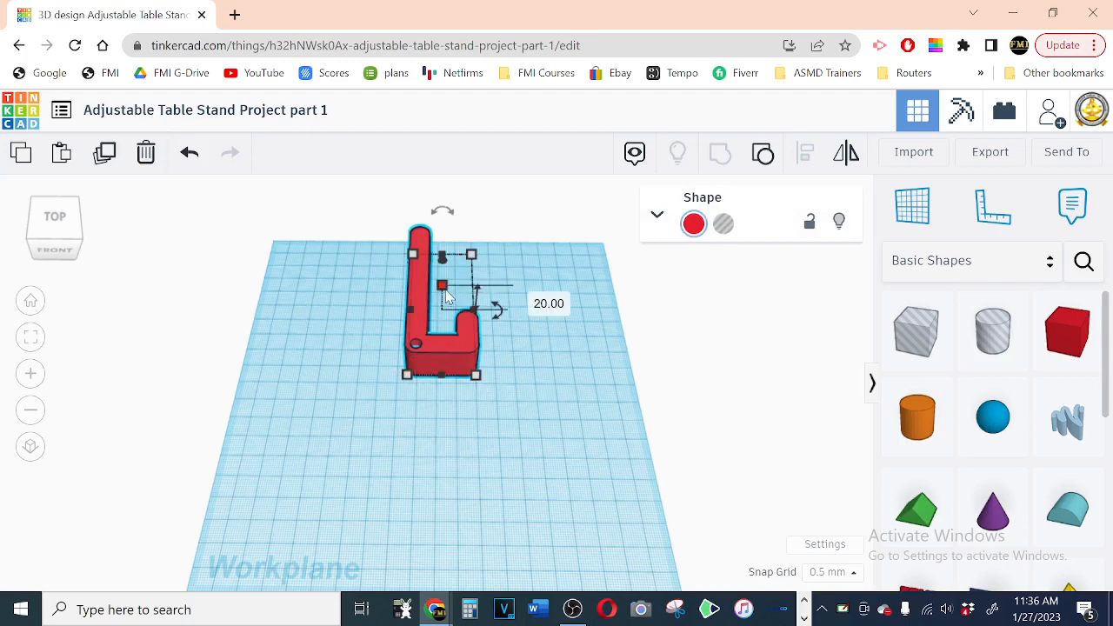
click(534, 297)
text(80)
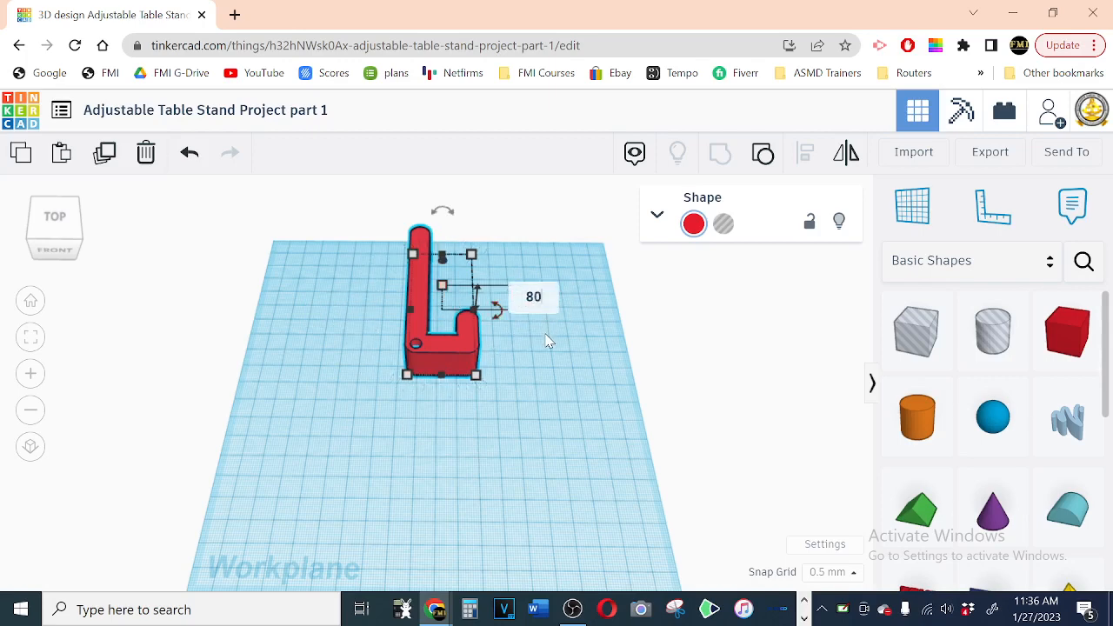
key(Return)
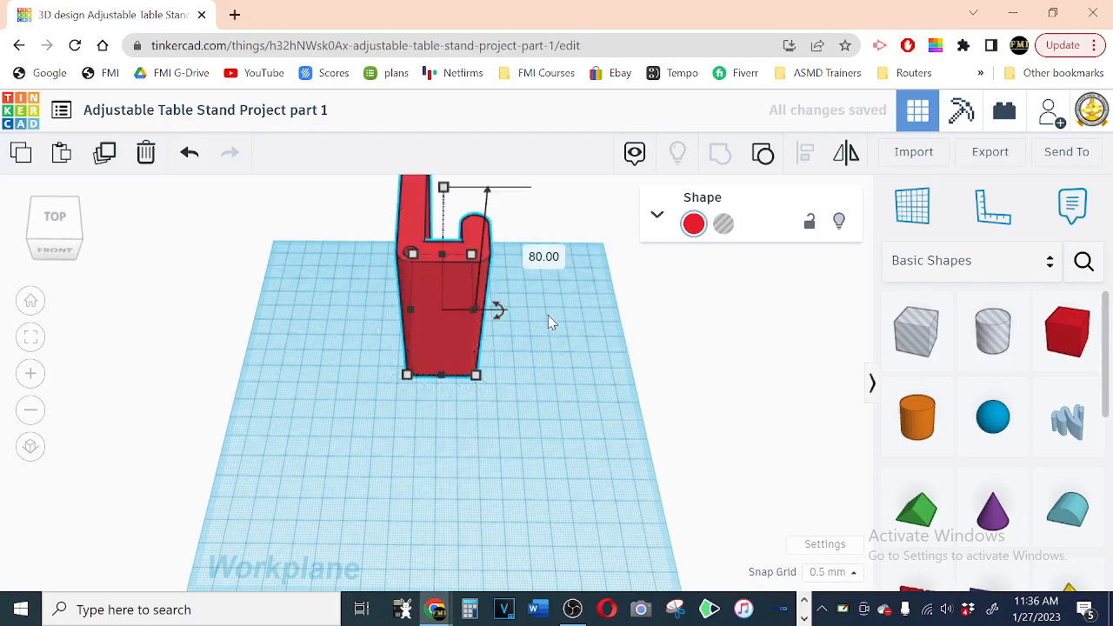
Step: Rotate the arm by -90° about its sideways axis so the long side lies flat
scroll(550, 319, down, 2)
scroll(567, 366, down, 1)
right_drag(568, 370, 558, 409)
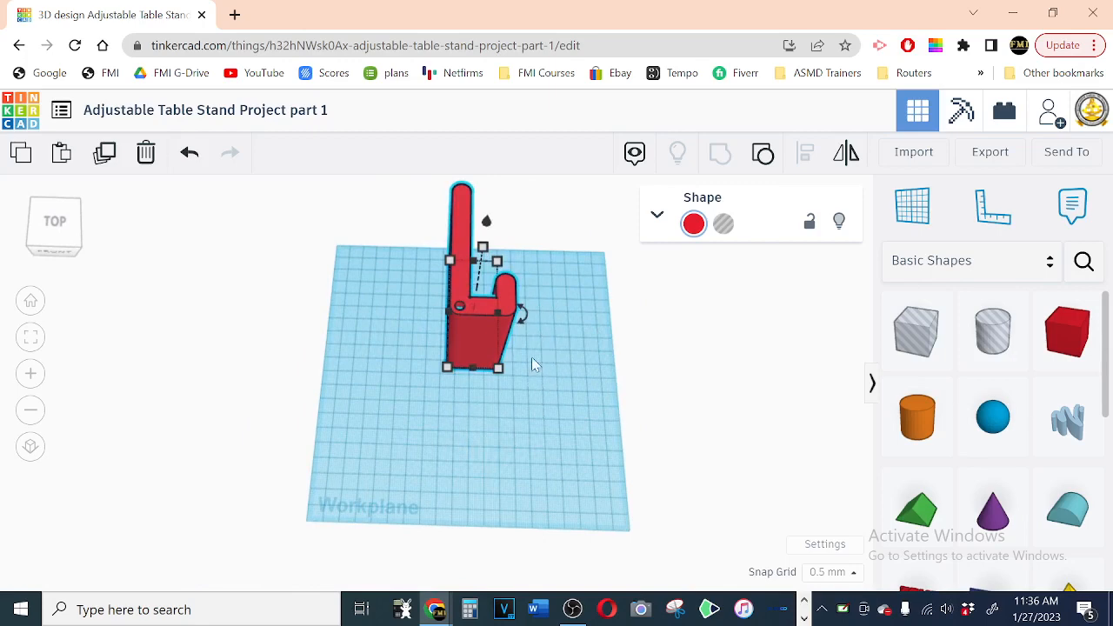
right_drag(490, 452, 280, 383)
mouse_move(600, 233)
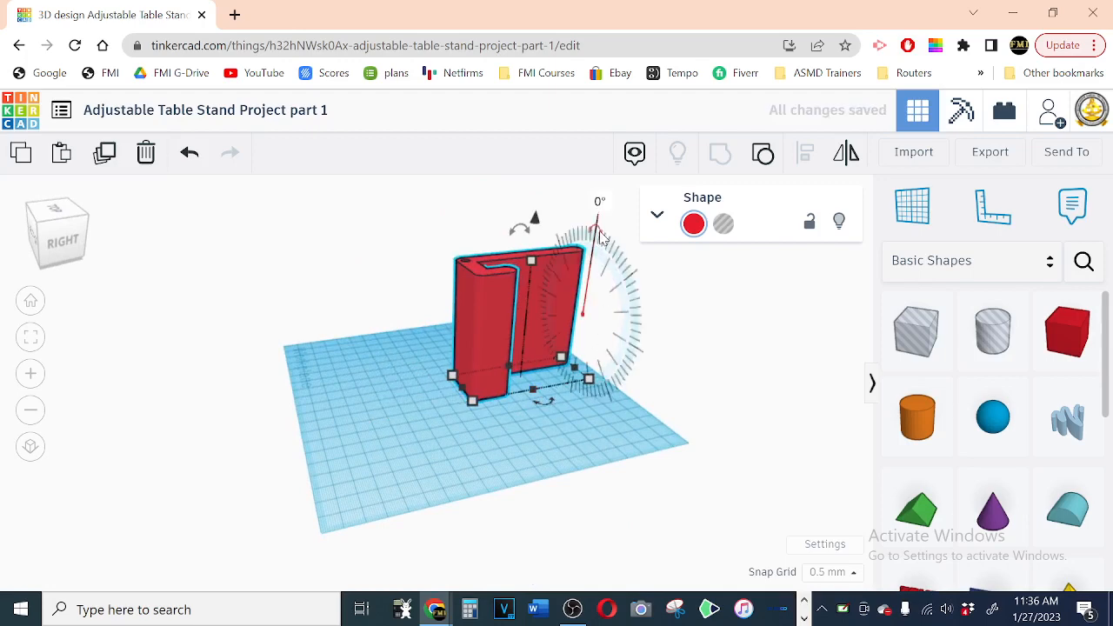
click(599, 201)
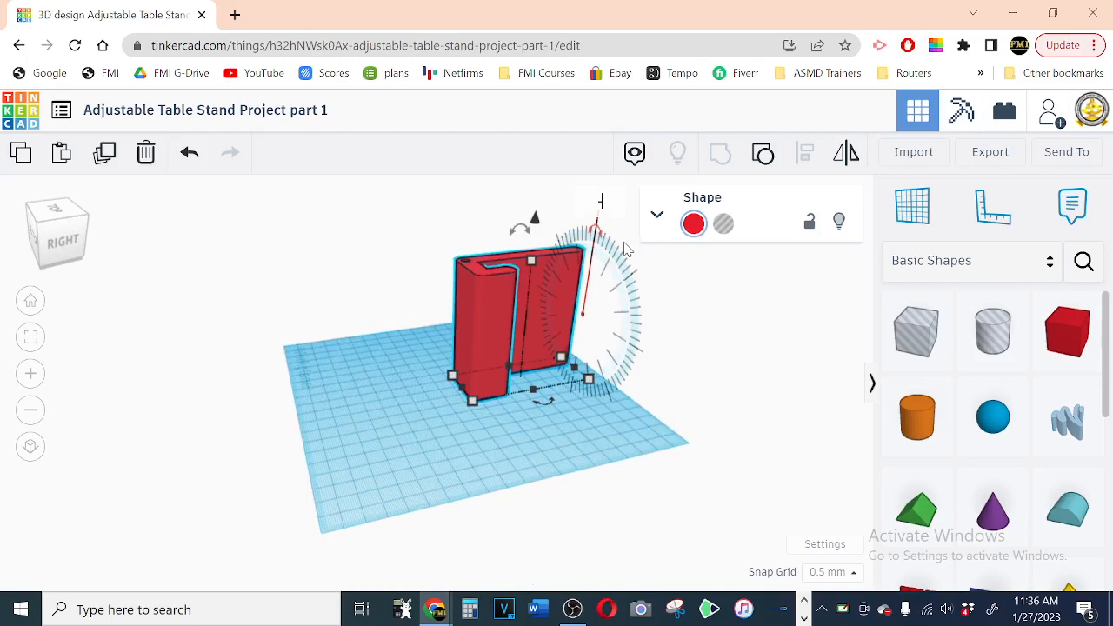
text(-90)
key(Return)
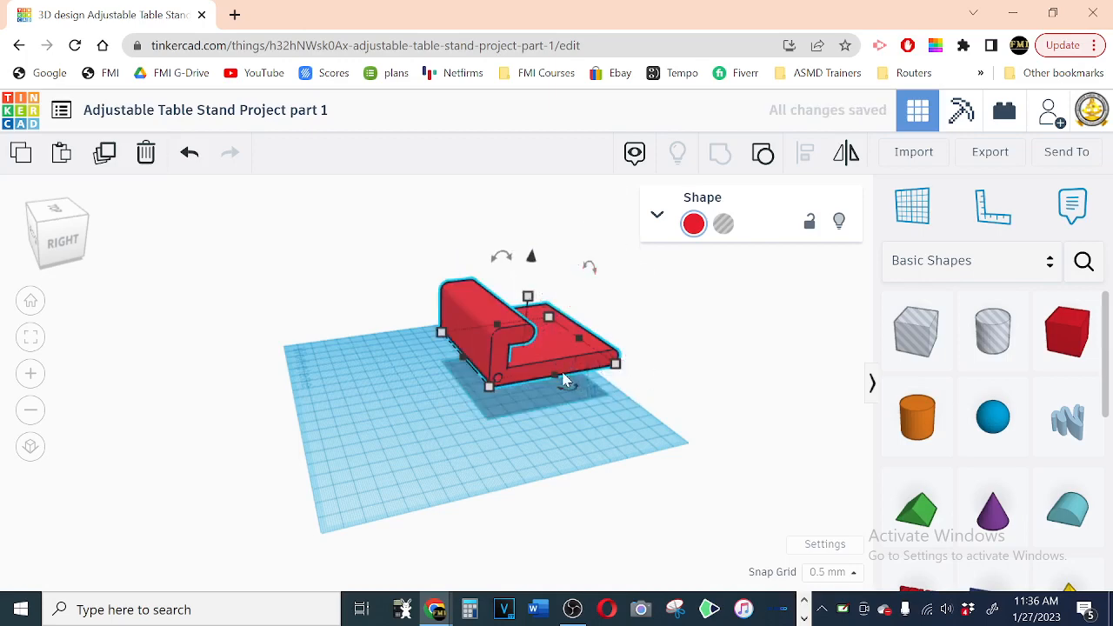
Step: Drop the rotated arm onto the workplane and move it near one side edge to free space beside it
right_drag(504, 427, 531, 452)
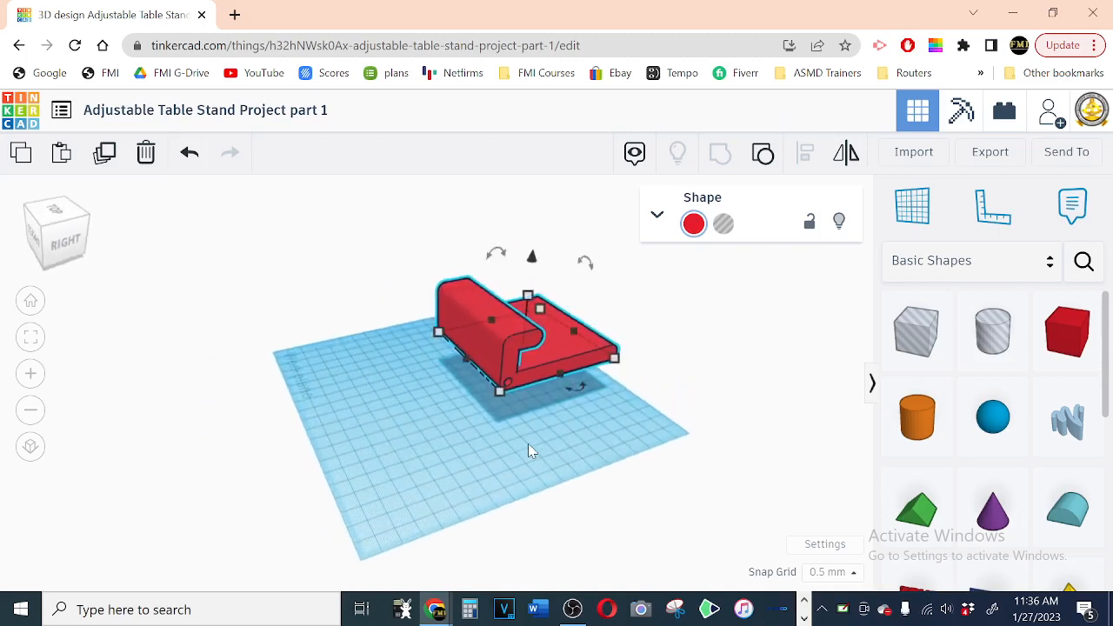
key(d)
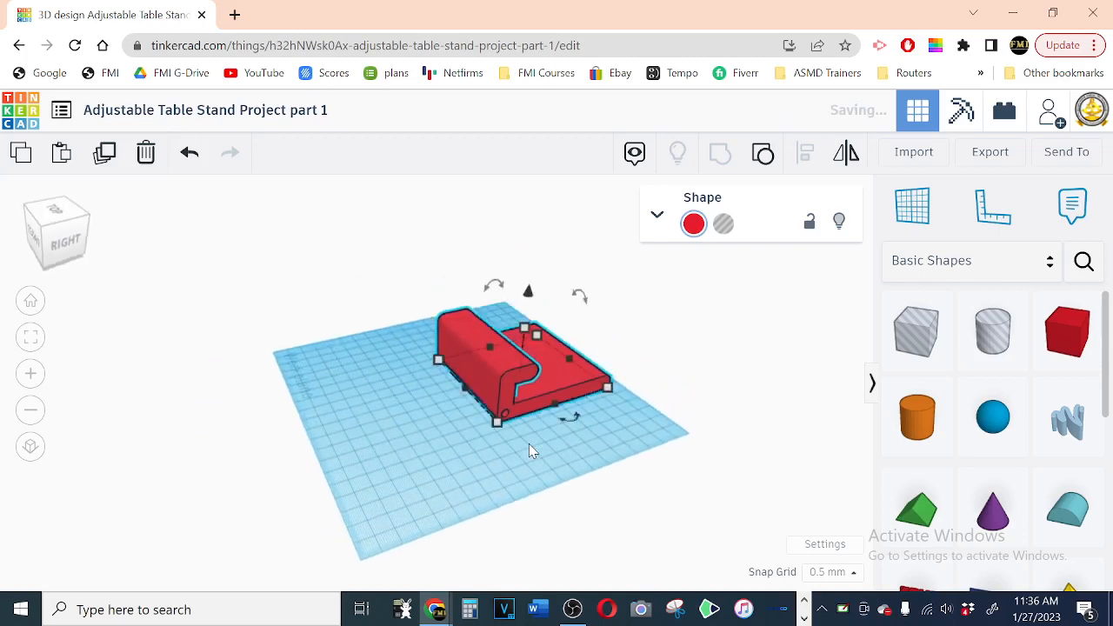
drag(473, 373, 415, 377)
click(563, 450)
right_drag(563, 451, 502, 420)
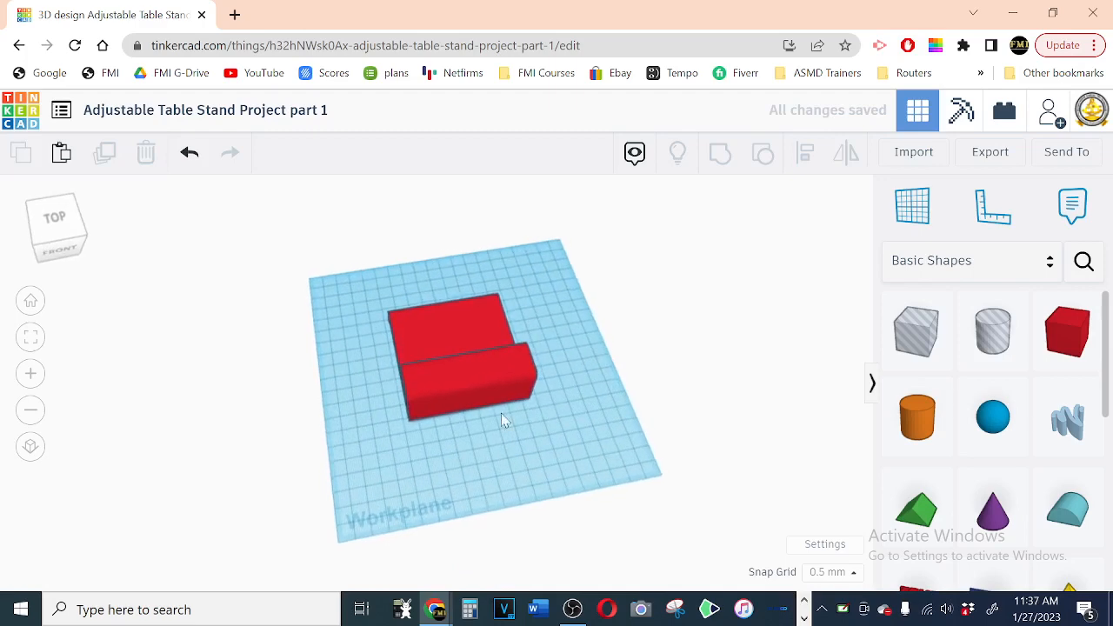
drag(477, 394, 399, 393)
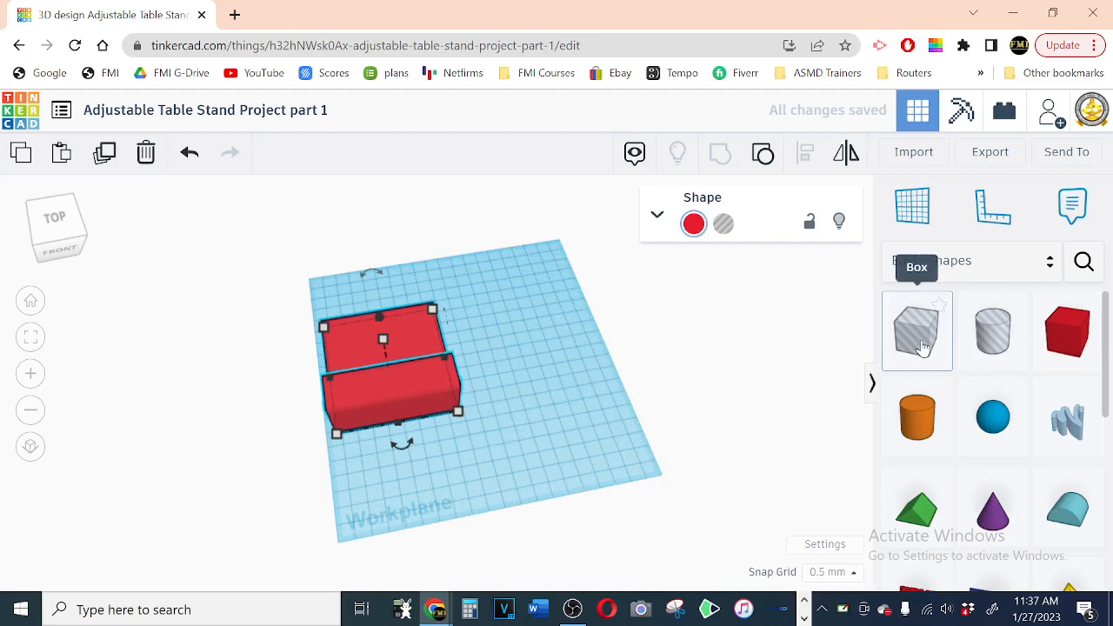
Step: Place a hole box on the workplane beside the arm and set its front-to-back length to 75 mm
drag(894, 342, 513, 322)
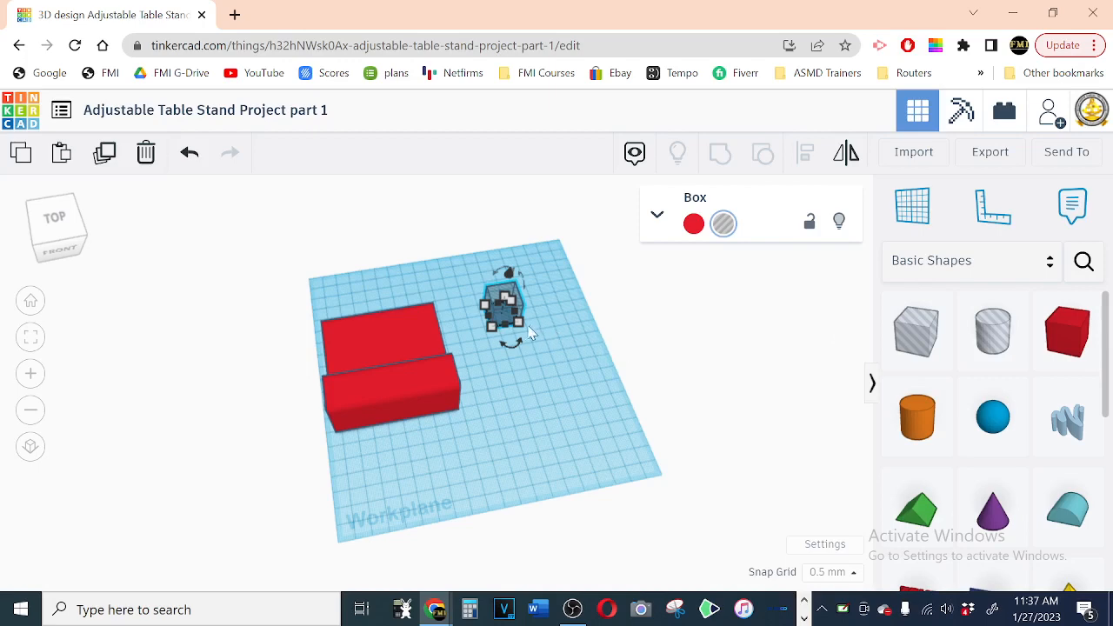
mouse_move(518, 324)
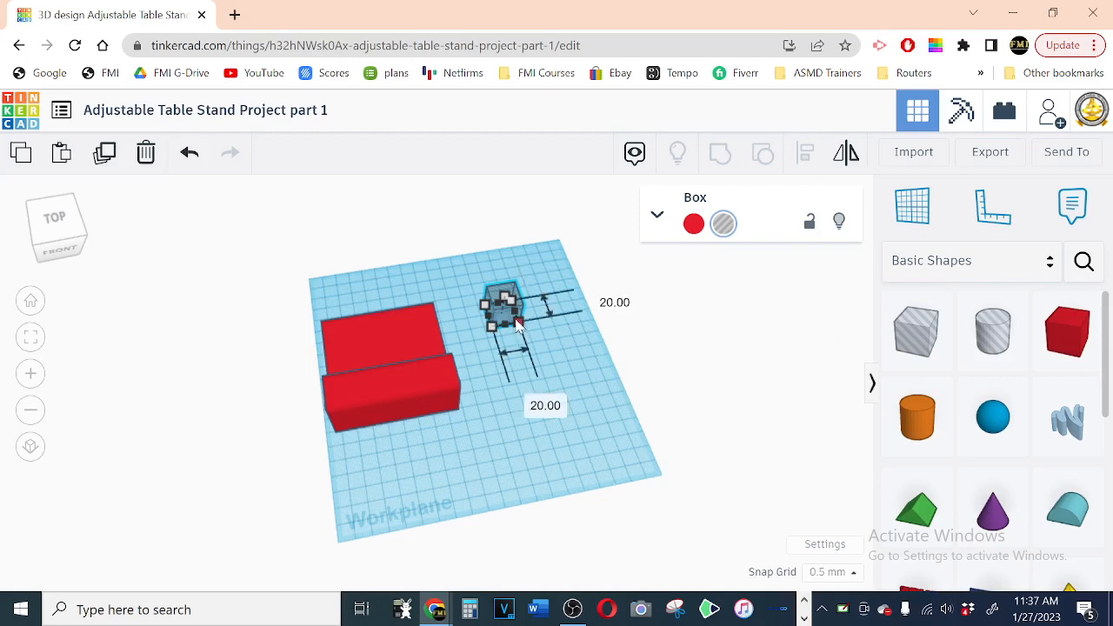
click(599, 296)
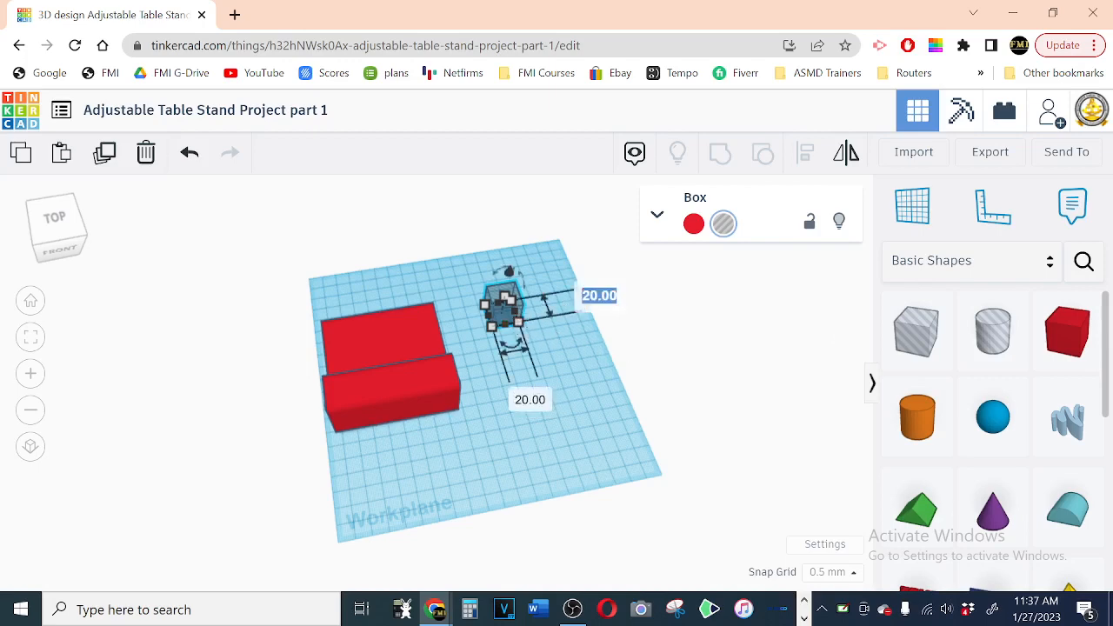
text(75)
key(Return)
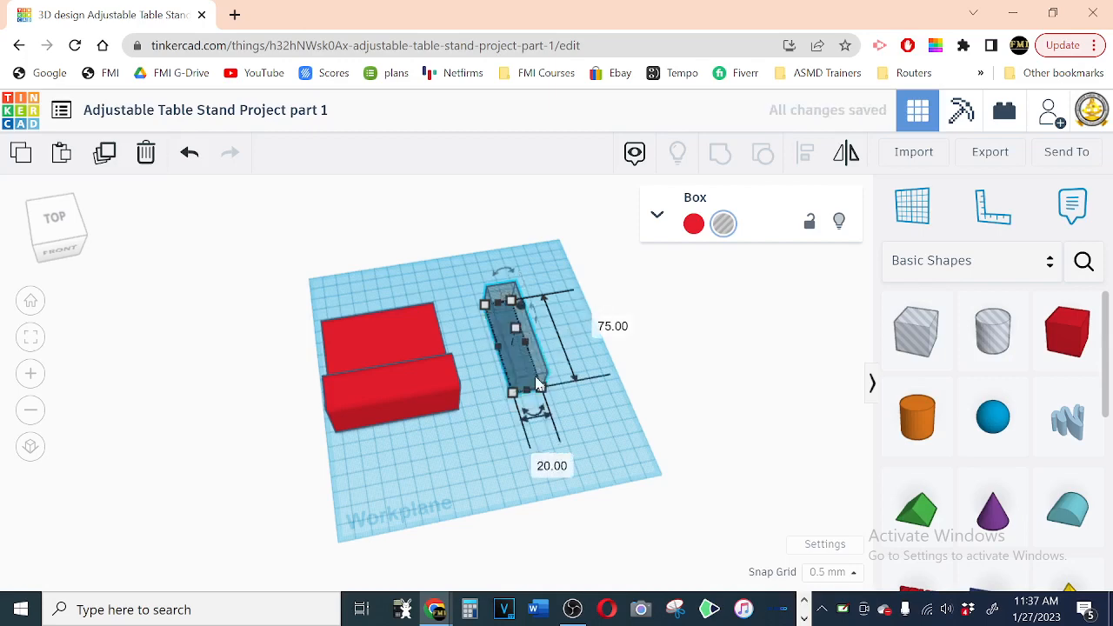
Step: Set the hole box's height to 35 mm and its side-to-side width to 70 mm
mouse_move(516, 327)
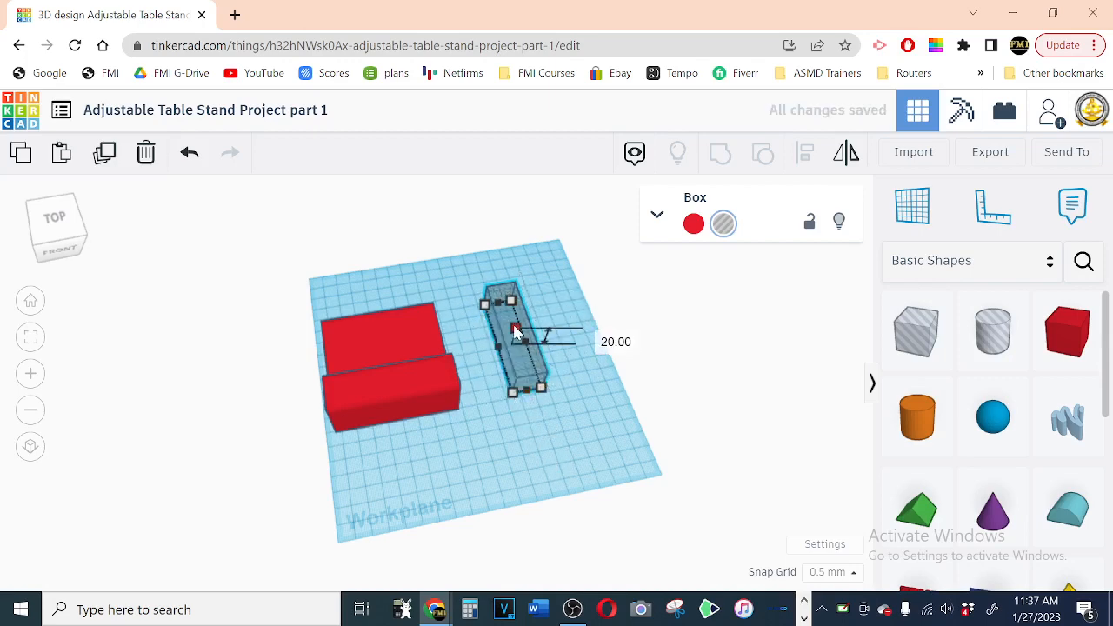
click(600, 336)
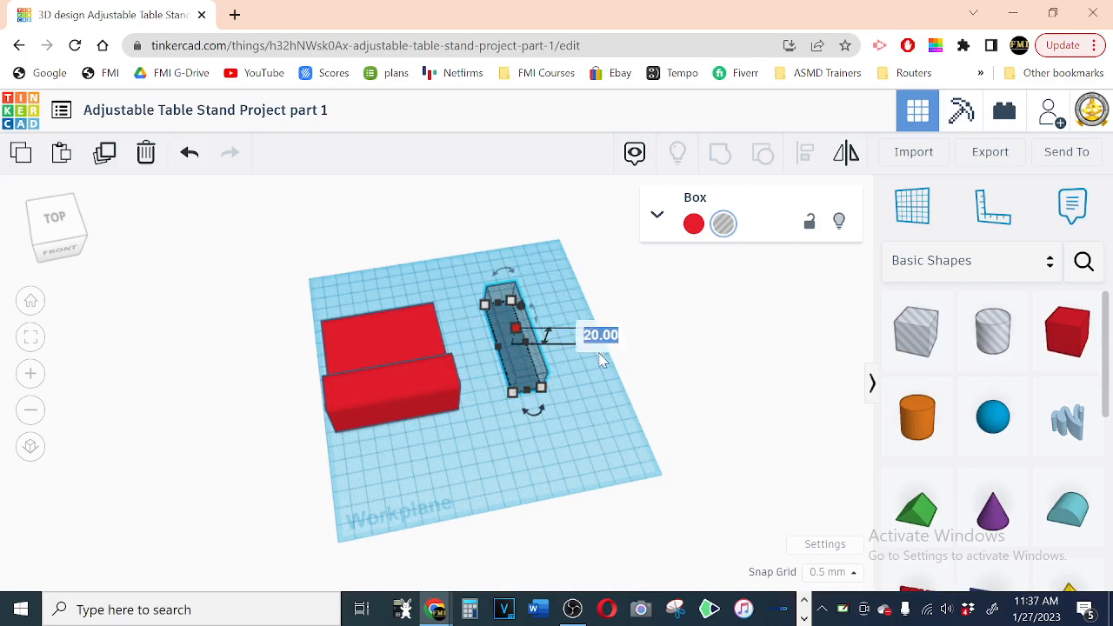
text(35)
key(Return)
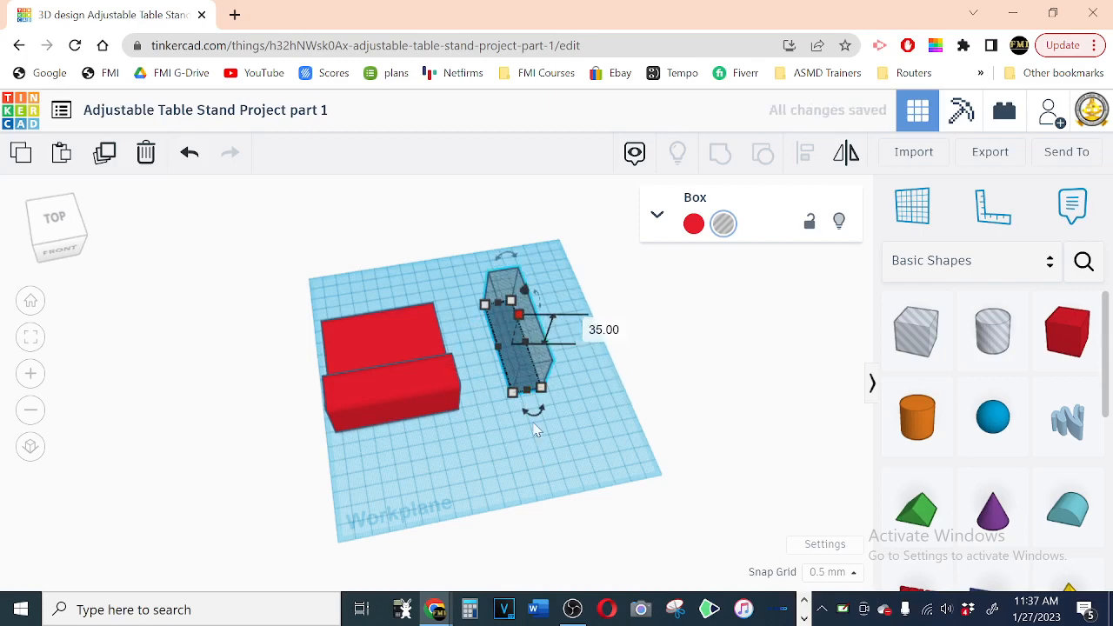
mouse_move(541, 393)
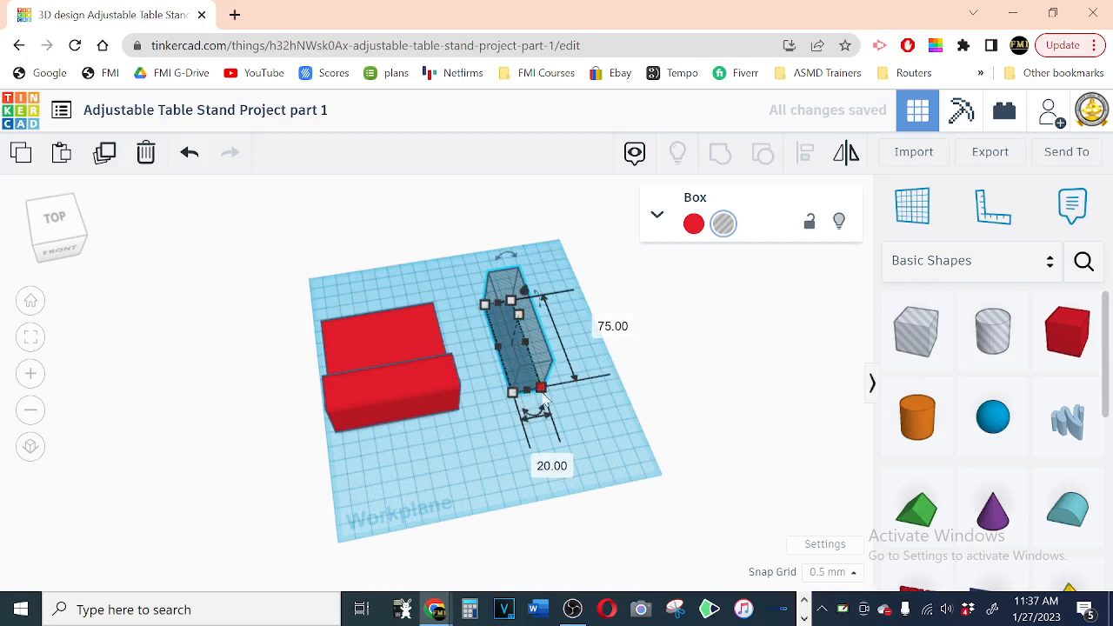
click(556, 466)
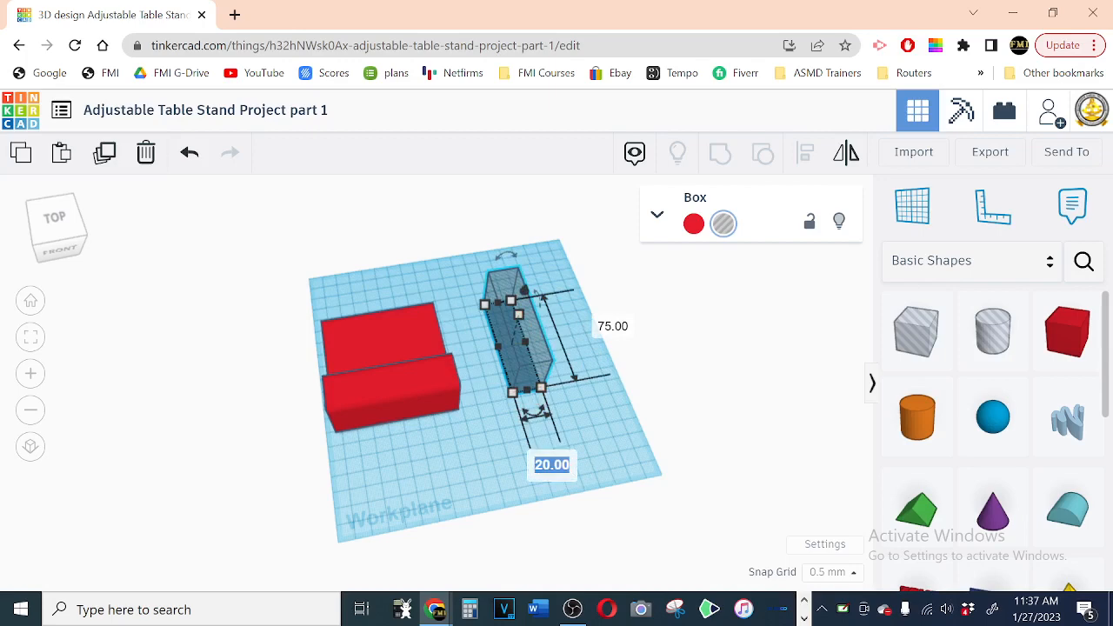
text(70)
key(Return)
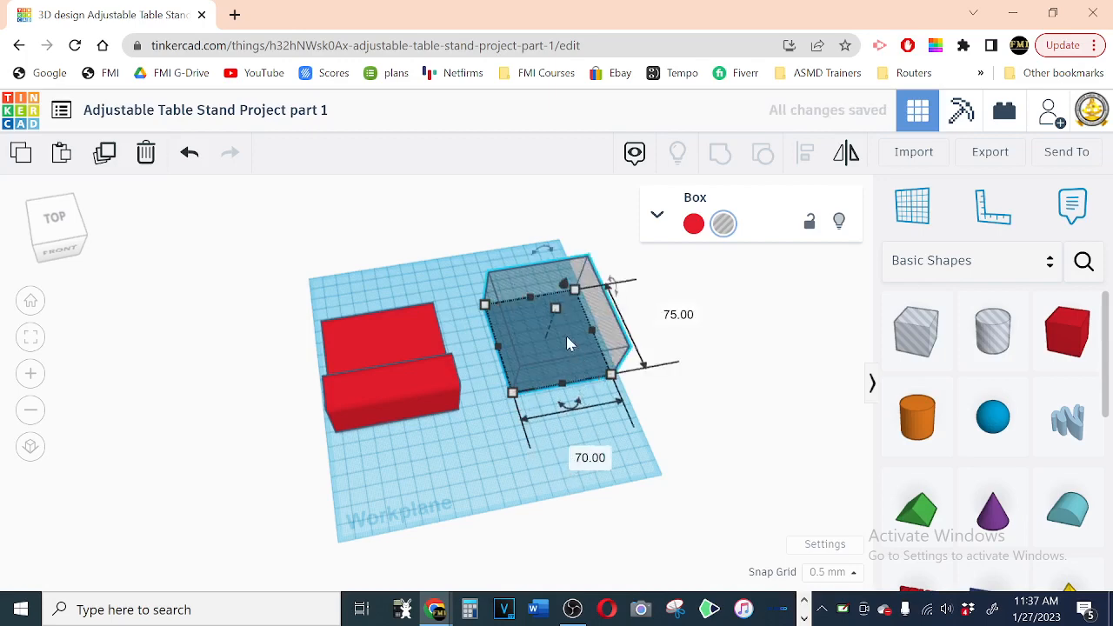
Step: Move the hole box over the red arm and shift both shapes together sideways towards the middle of the workplane
drag(566, 337, 390, 381)
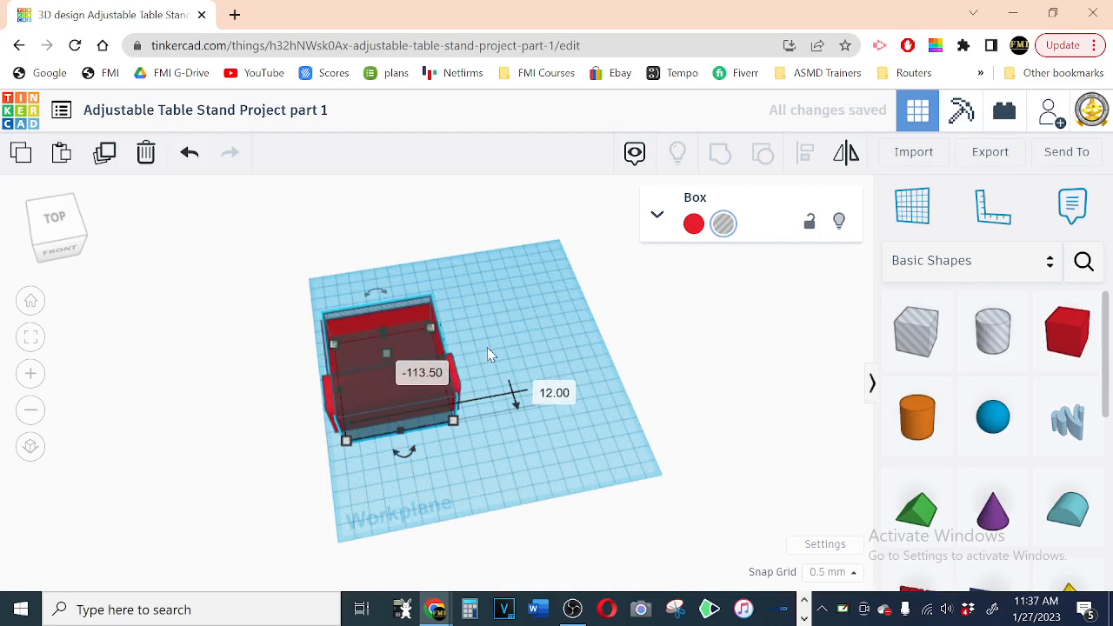
drag(269, 301, 477, 414)
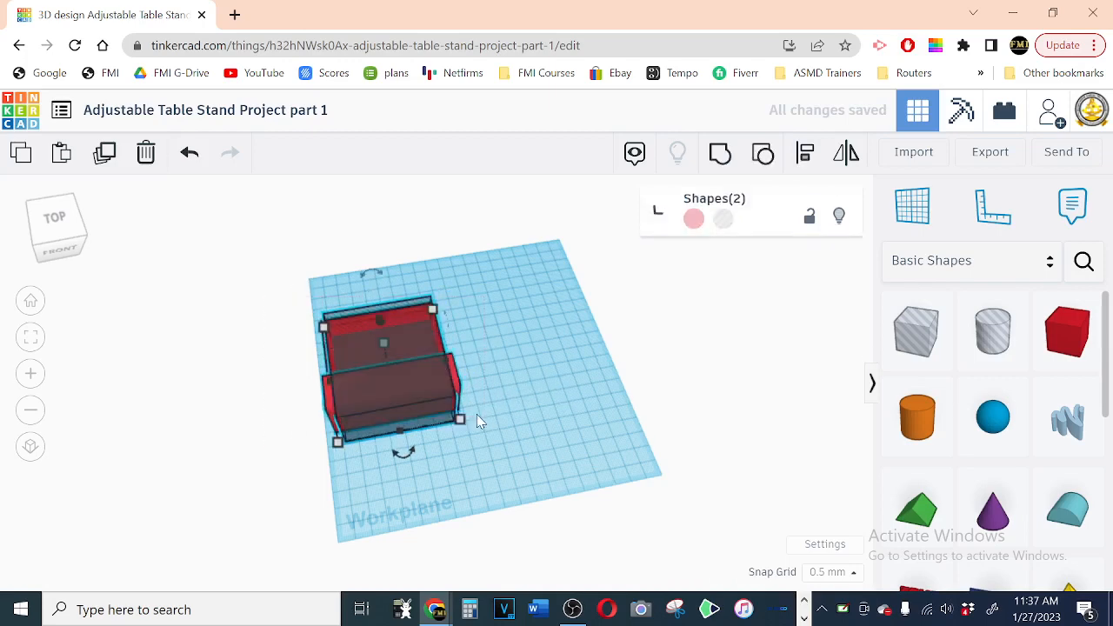
key(Right)
key(Right)
key(Right)
key(Right)
key(Right)
key(Right)
key(Right)
key(Right)
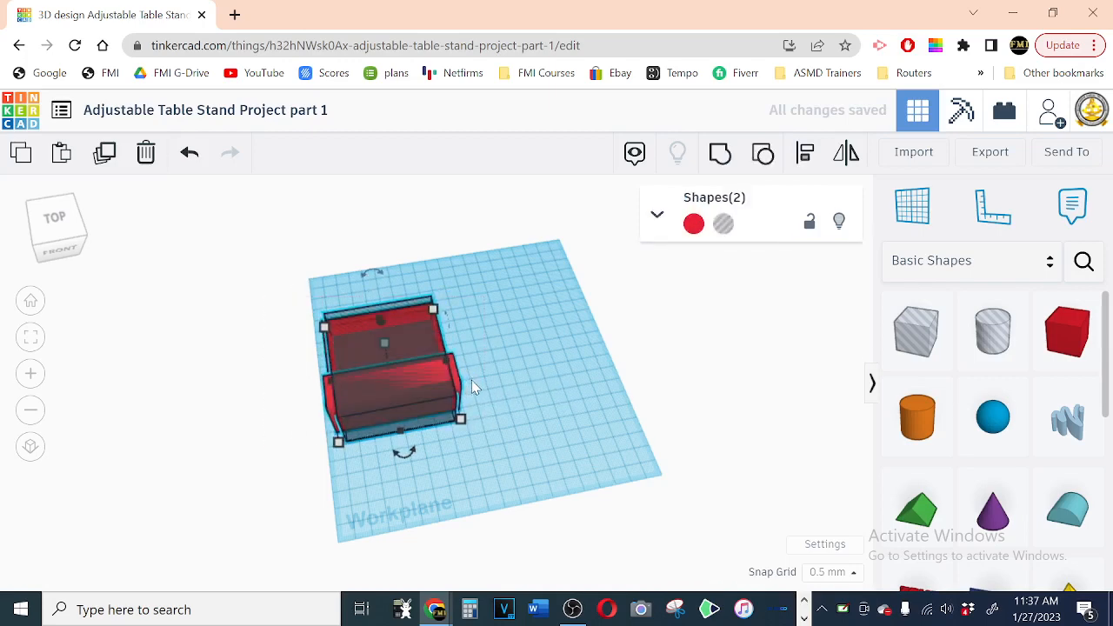
key(Right)
key(Right)
key(Right)
key(Right)
key(Right)
key(Right)
key(Right)
key(Right)
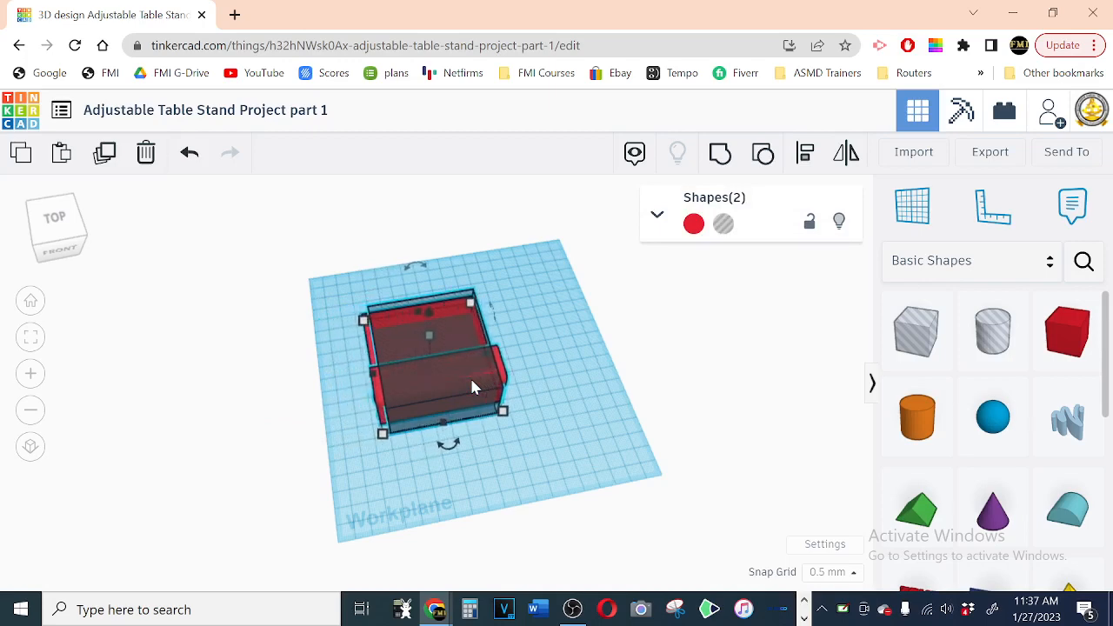
Step: Align the arm and hole box along their front edges and centre them on each other side to side
right_drag(569, 338, 537, 389)
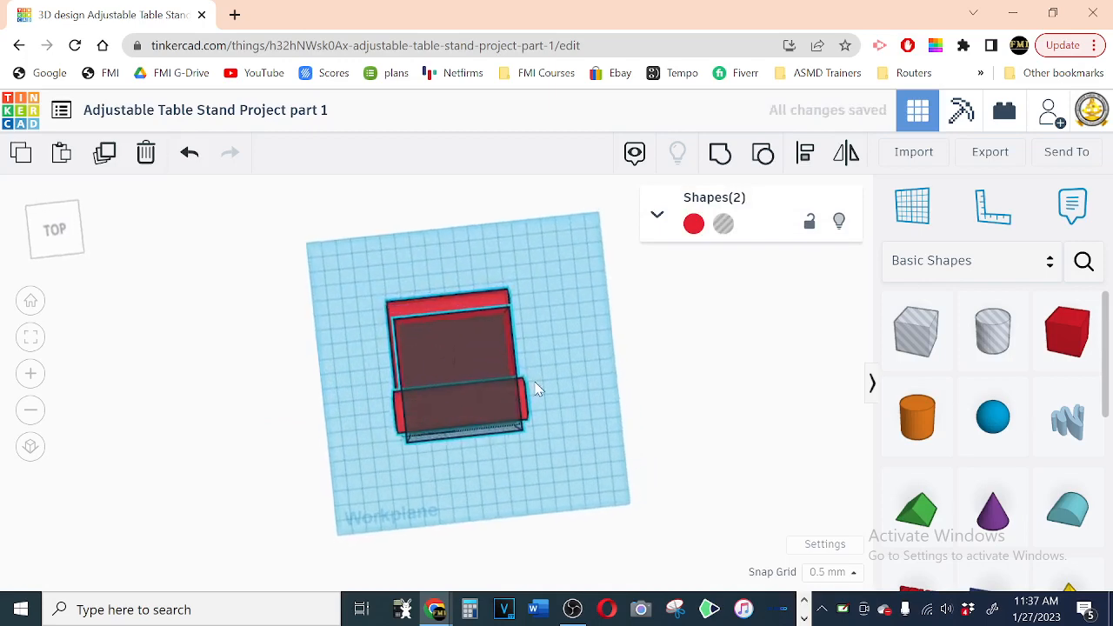
click(558, 279)
drag(561, 268, 385, 511)
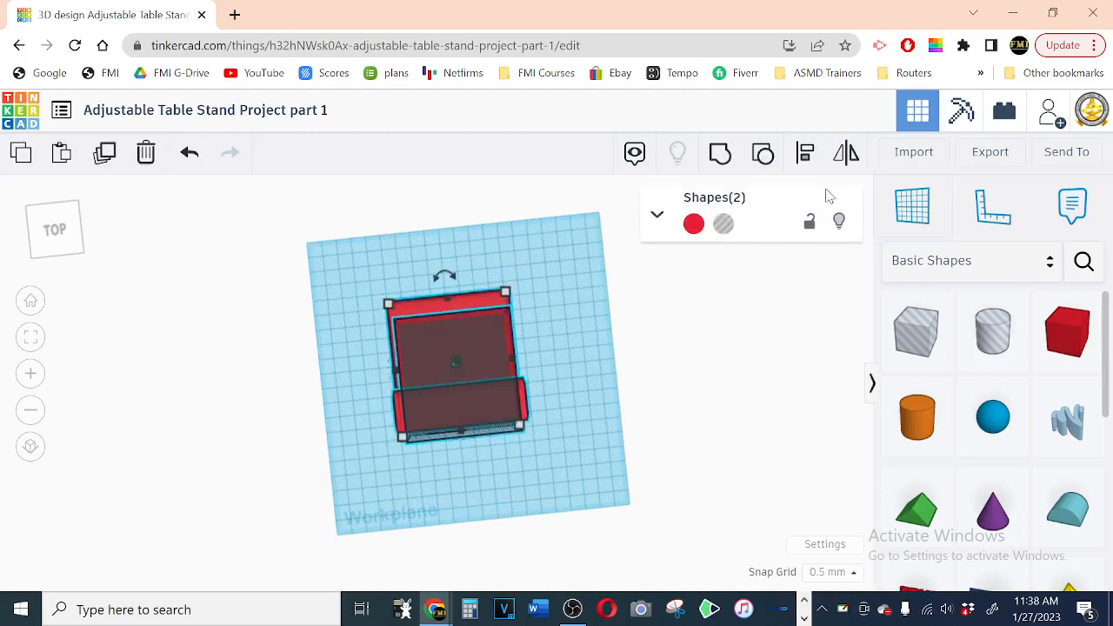
click(805, 154)
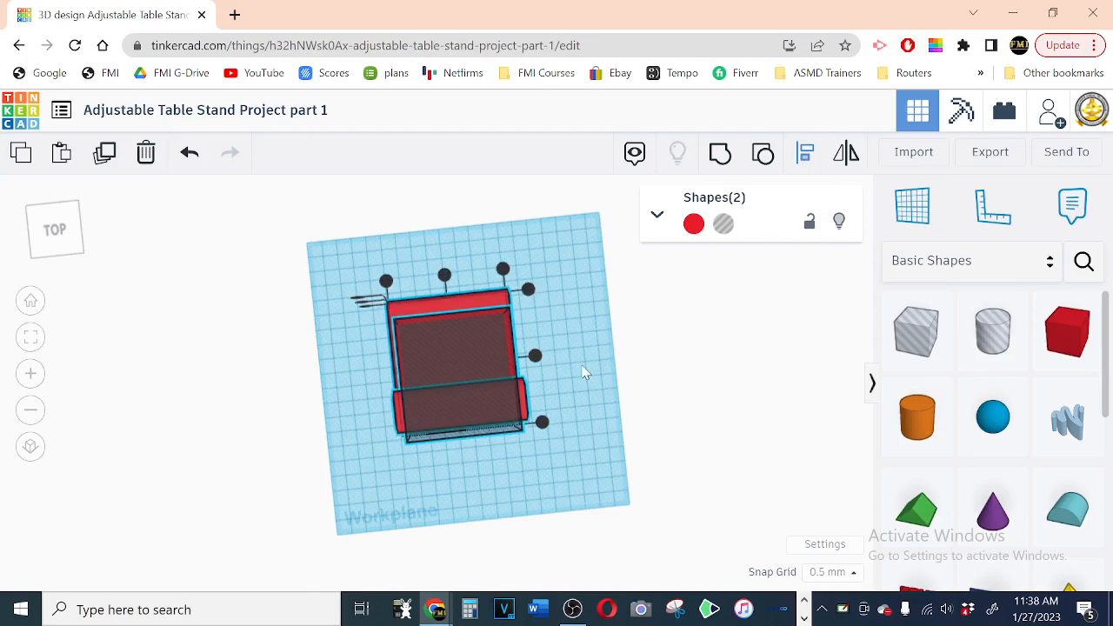
click(542, 424)
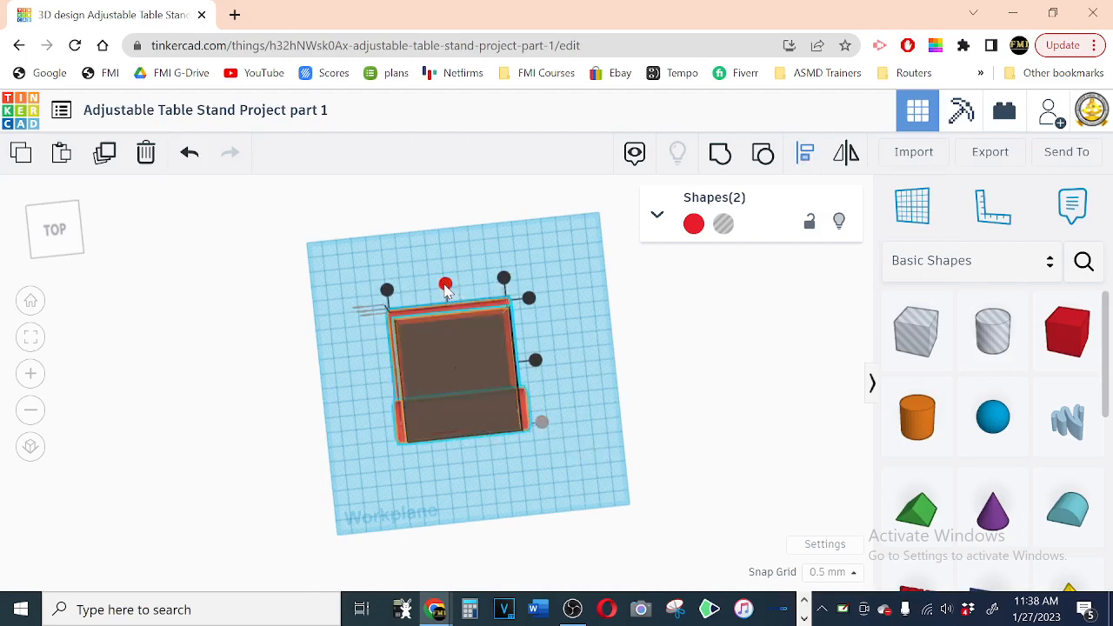
click(445, 287)
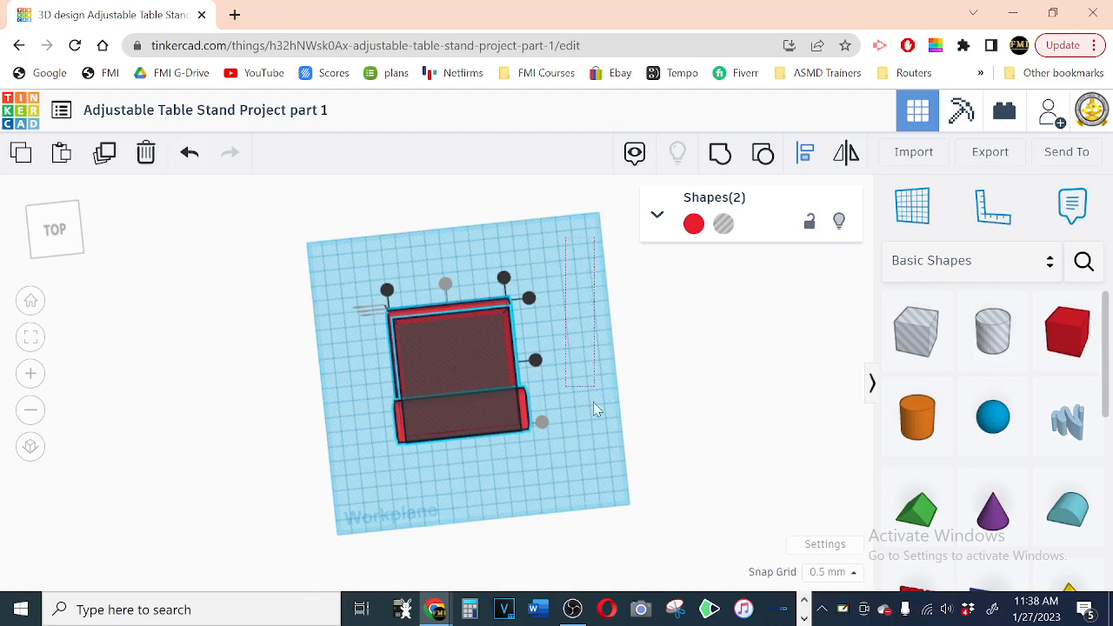
click(358, 493)
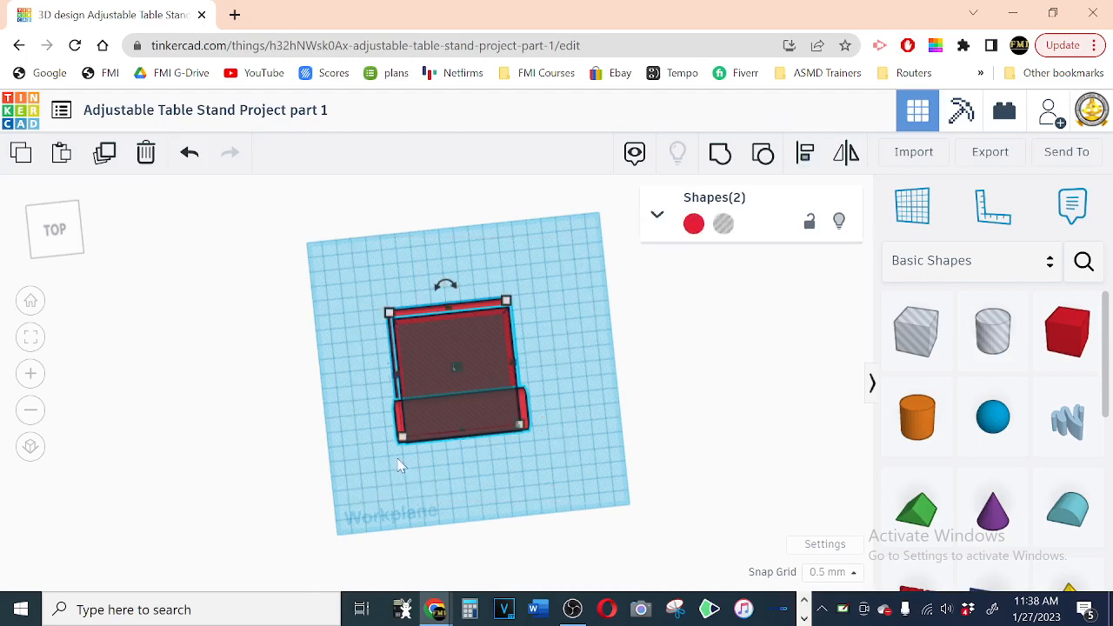
Step: Group the arm with the hole box to cut away its middle, leaving a U-shaped frame with two side arms
click(720, 155)
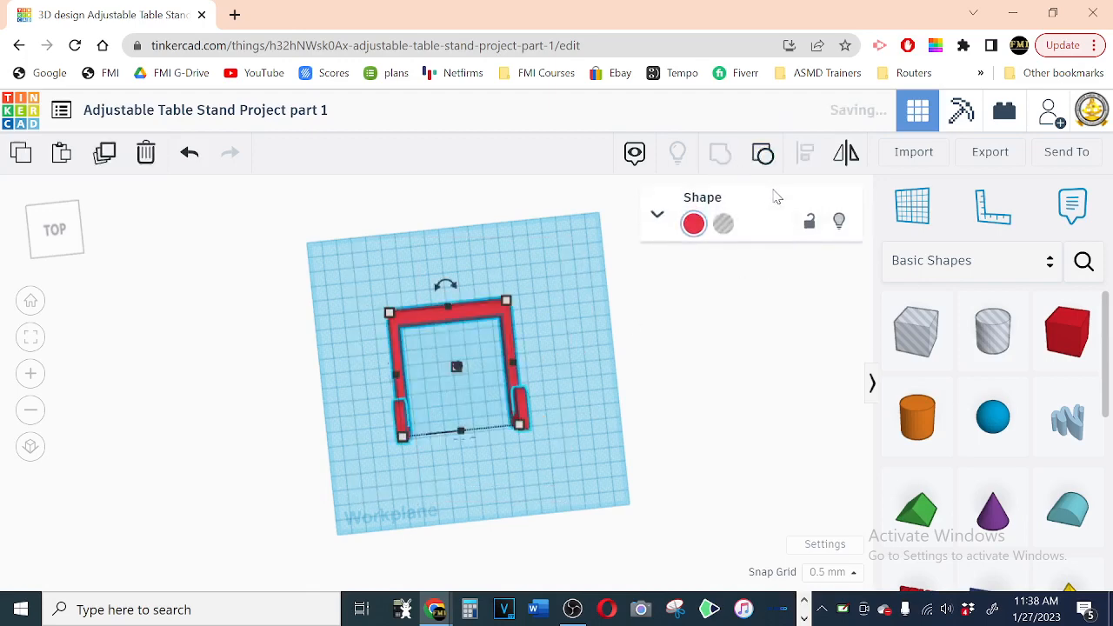
right_drag(579, 467, 456, 402)
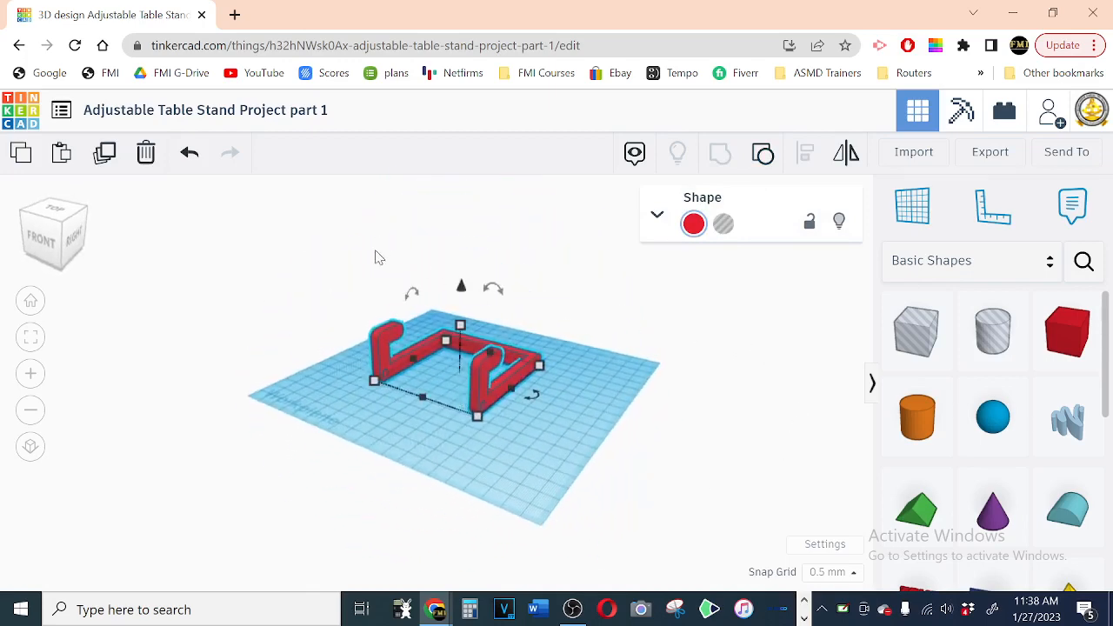